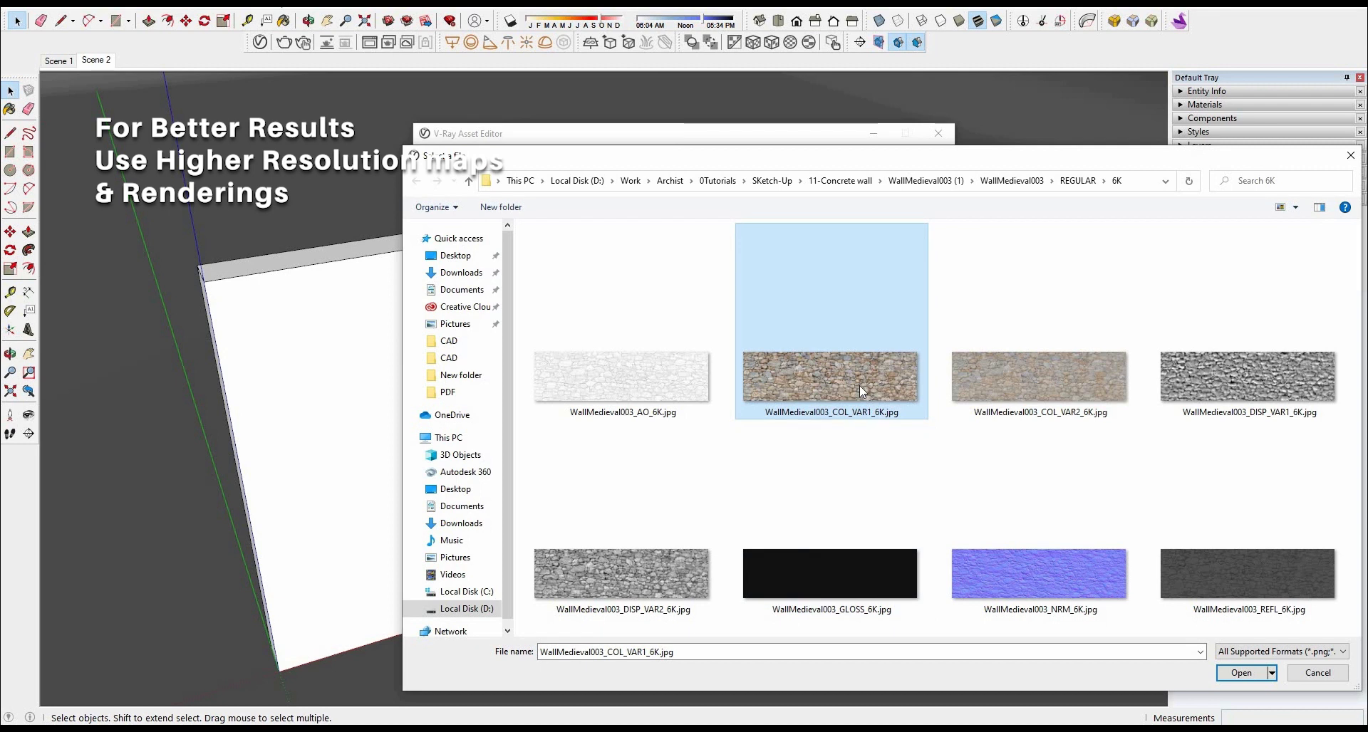
Load WallMedieval003_COL_VAR1_6K.jpg as Texture A and WallMedieval003_AO_6K.jpg as a bitmap in Texture B of the diffuse Mix (Operator) map
double_click(859, 386)
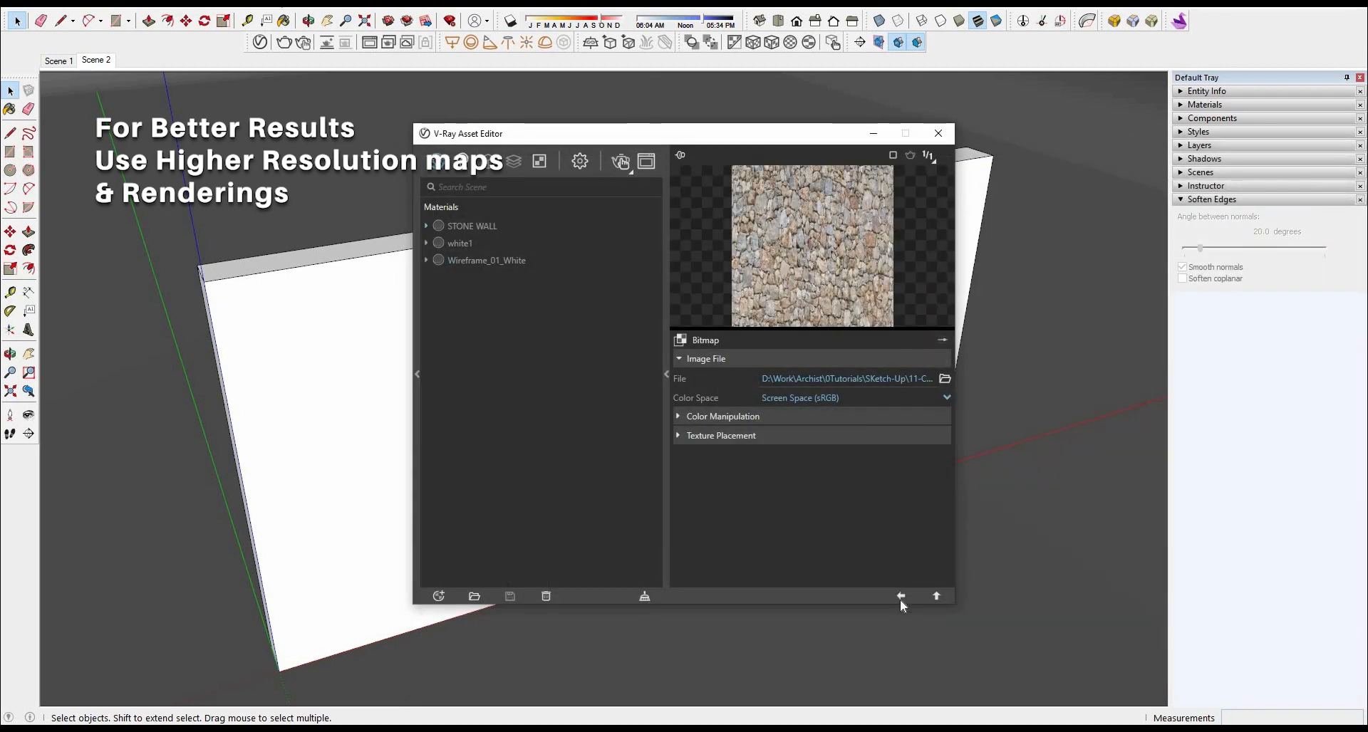
left_click(901, 597)
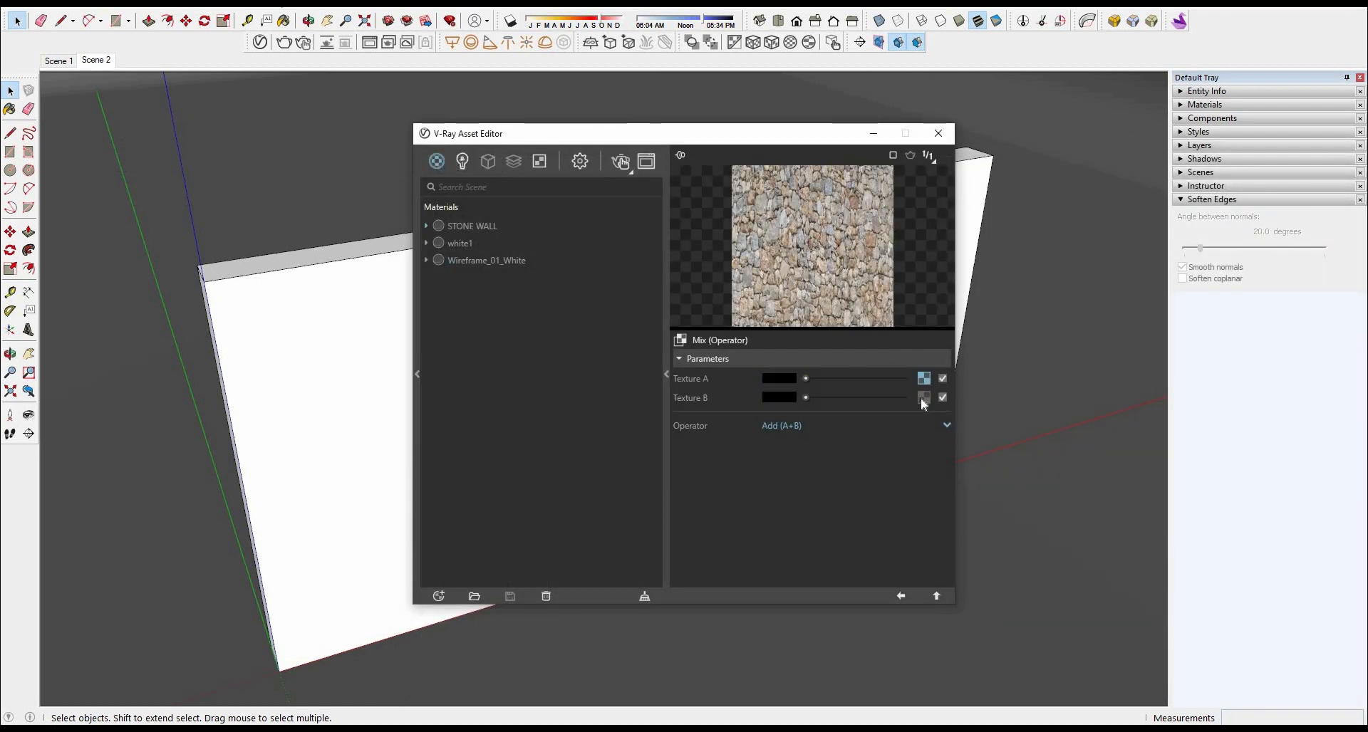
left_click(924, 397)
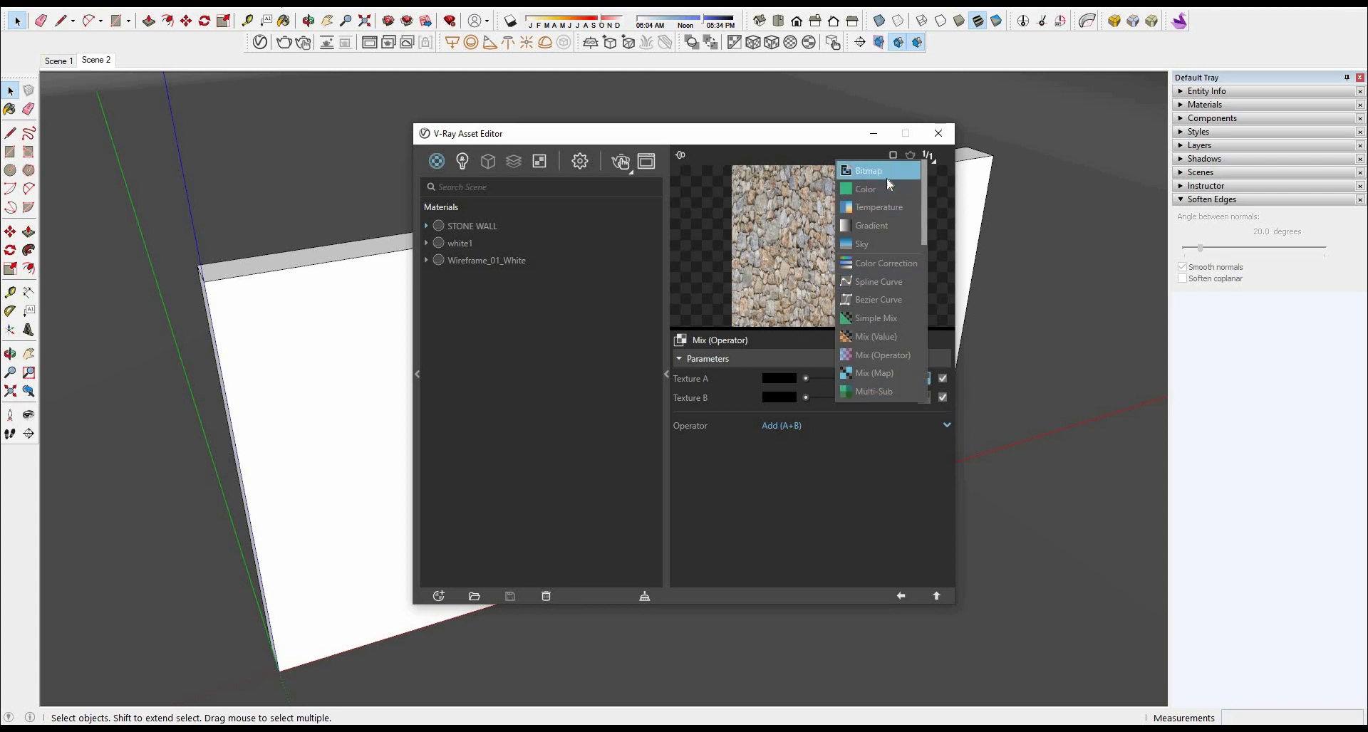
left_click(886, 177)
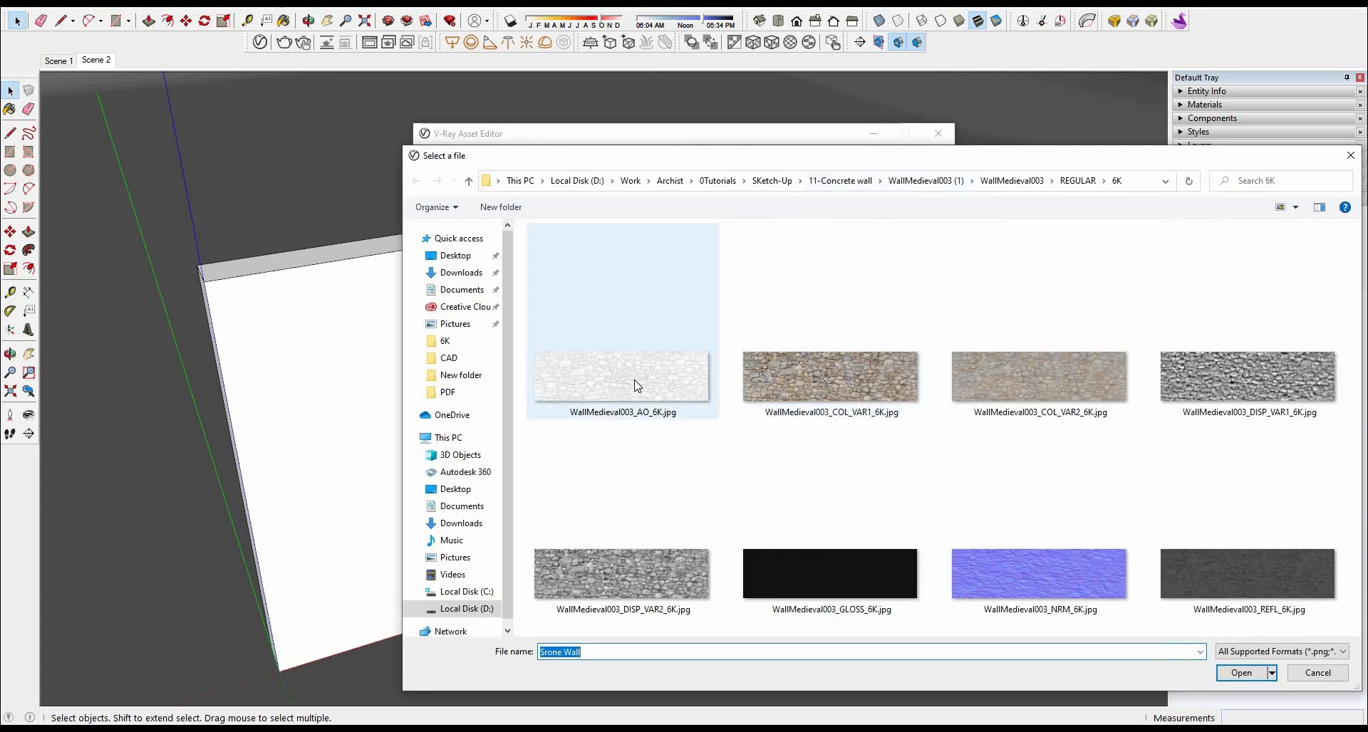
left_click(636, 385)
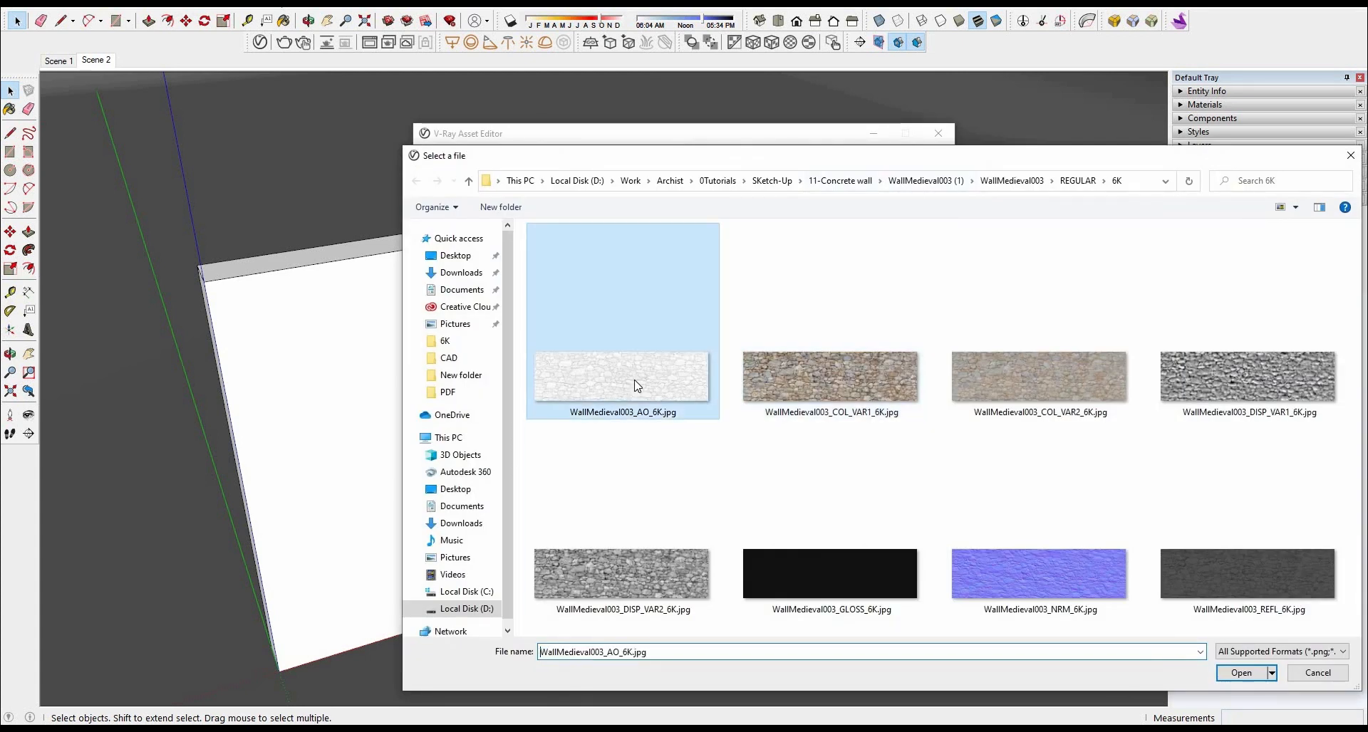
double_click(636, 385)
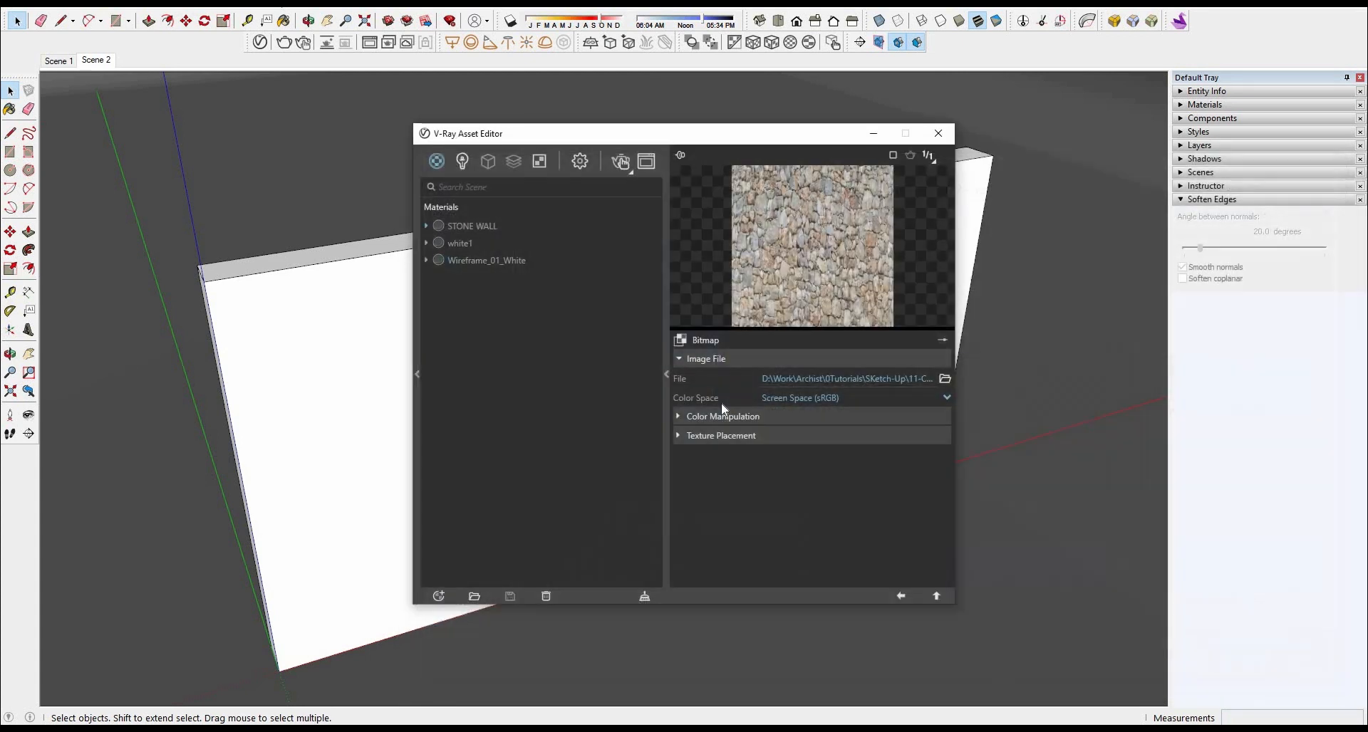
Set the AO bitmap's color space to Rendering Space (Linear) and the mix operator to Multiply (A*B)
left_click(820, 396)
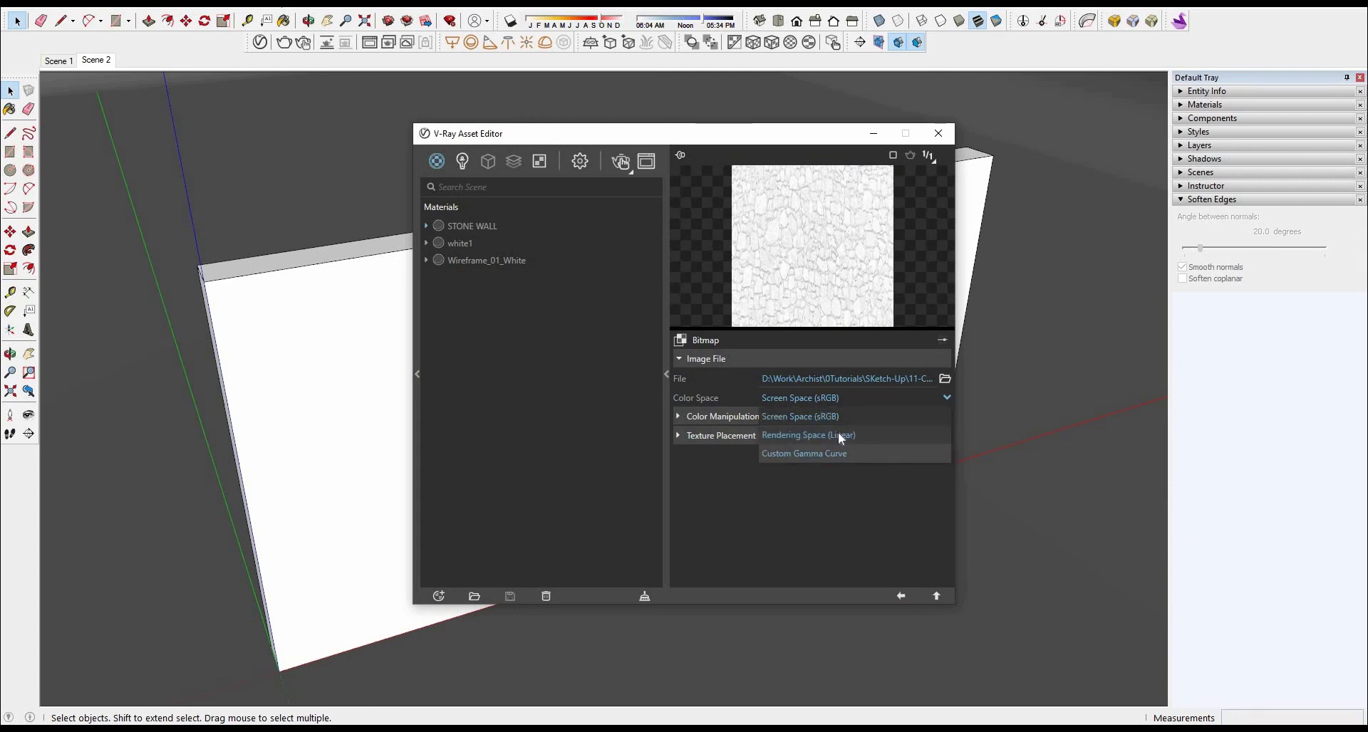
left_click(838, 433)
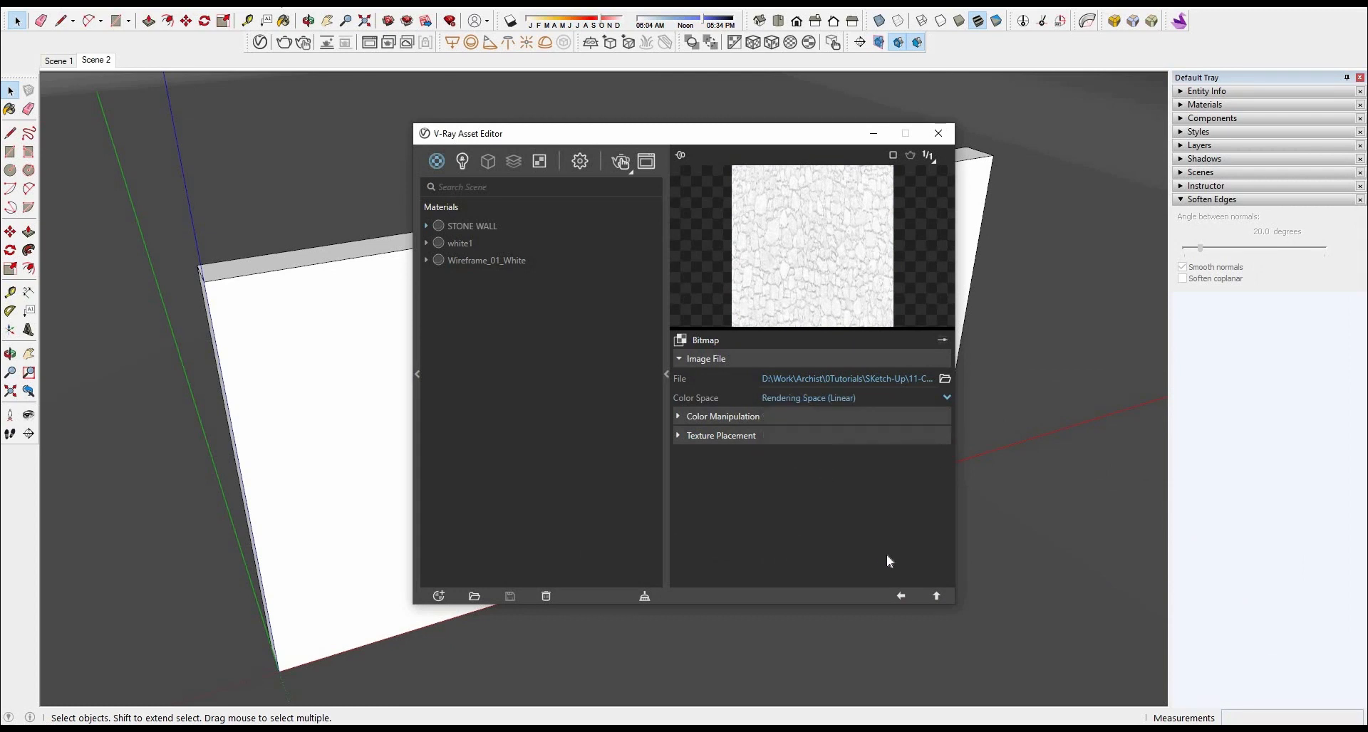
left_click(901, 597)
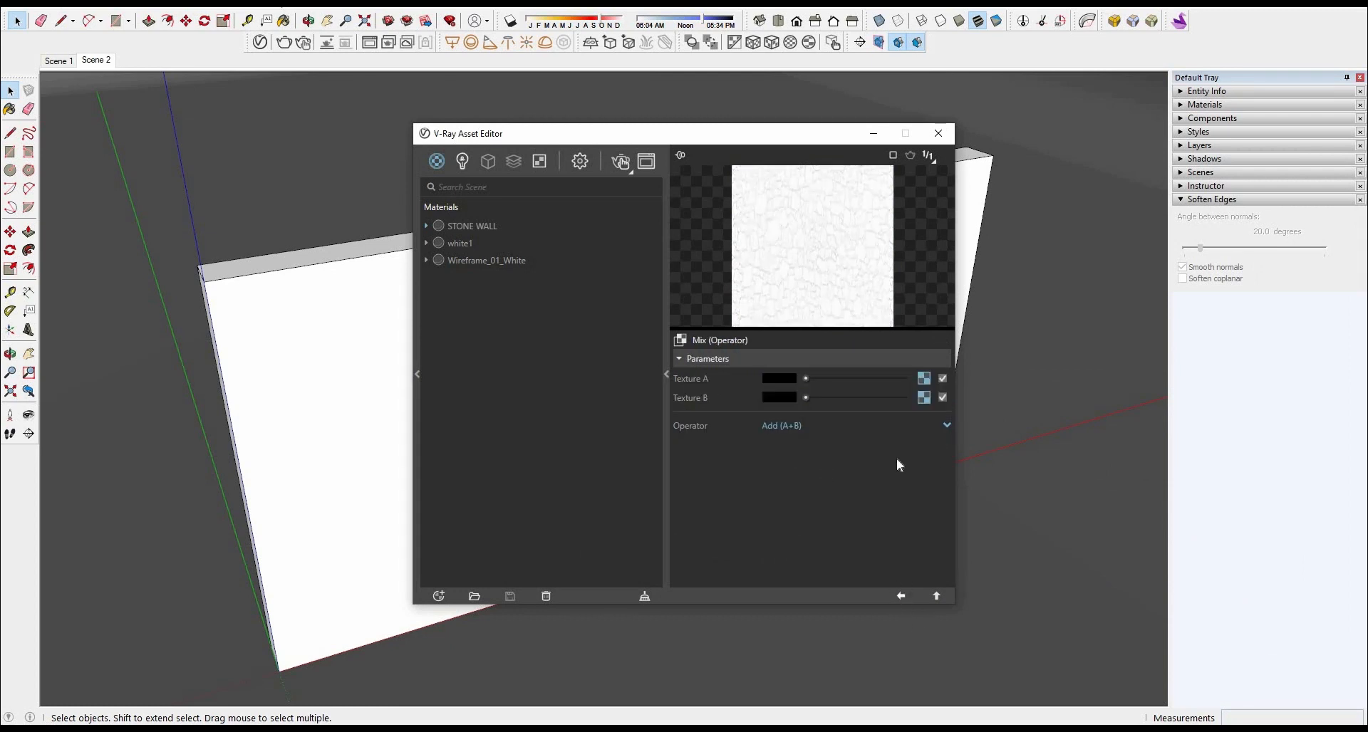
left_click(798, 428)
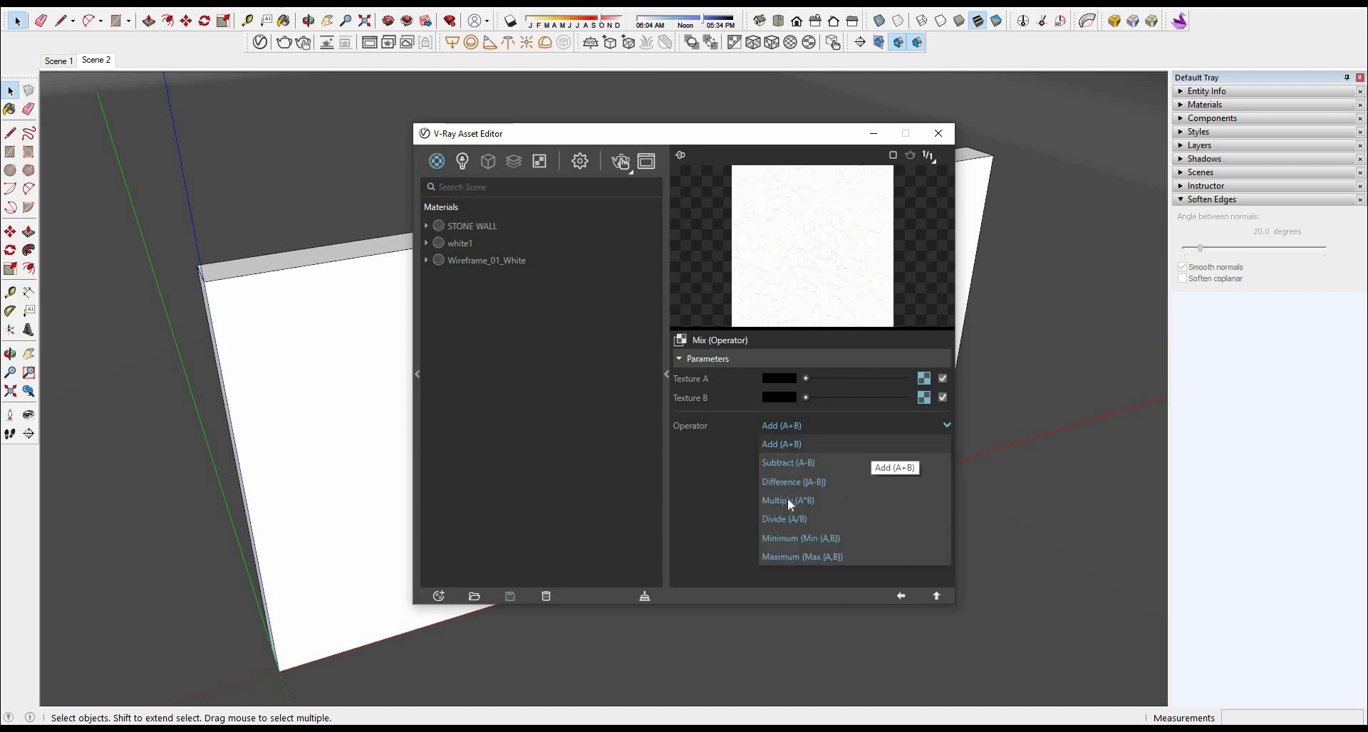
left_click(844, 501)
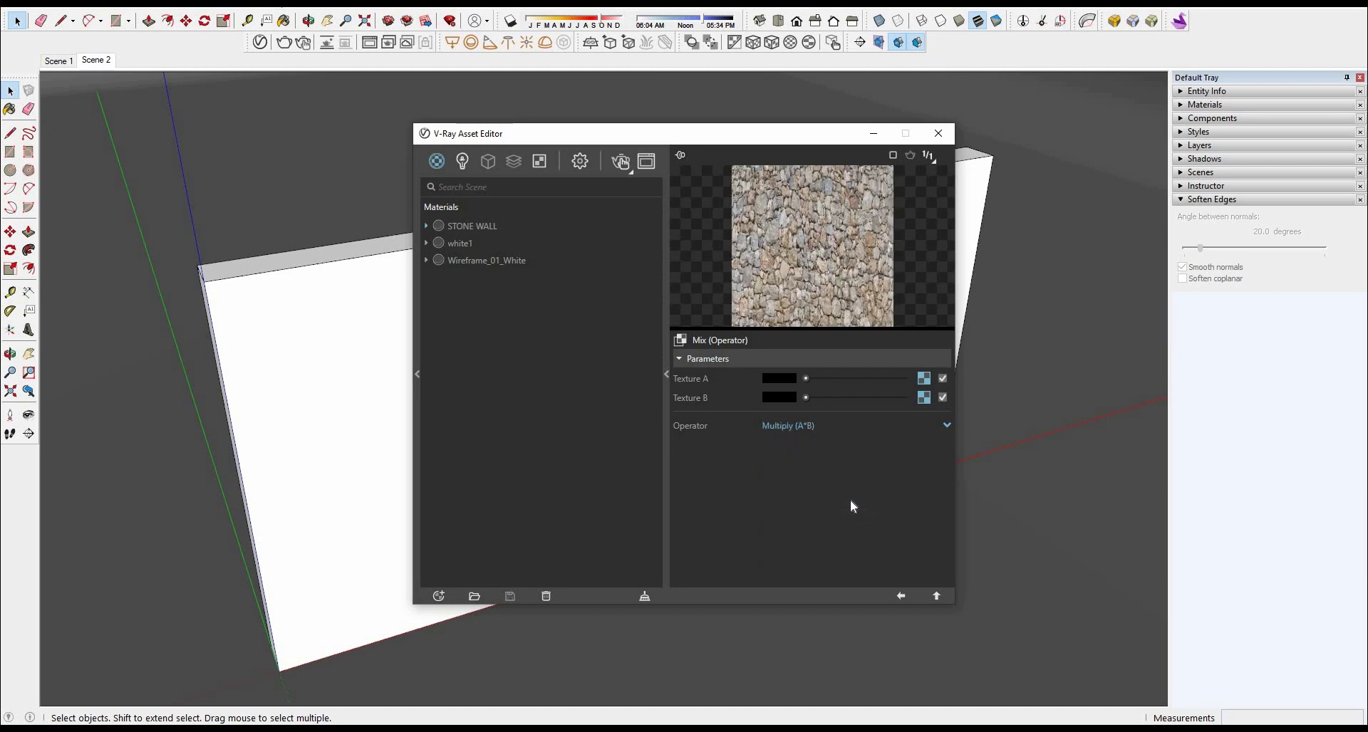
left_click(901, 597)
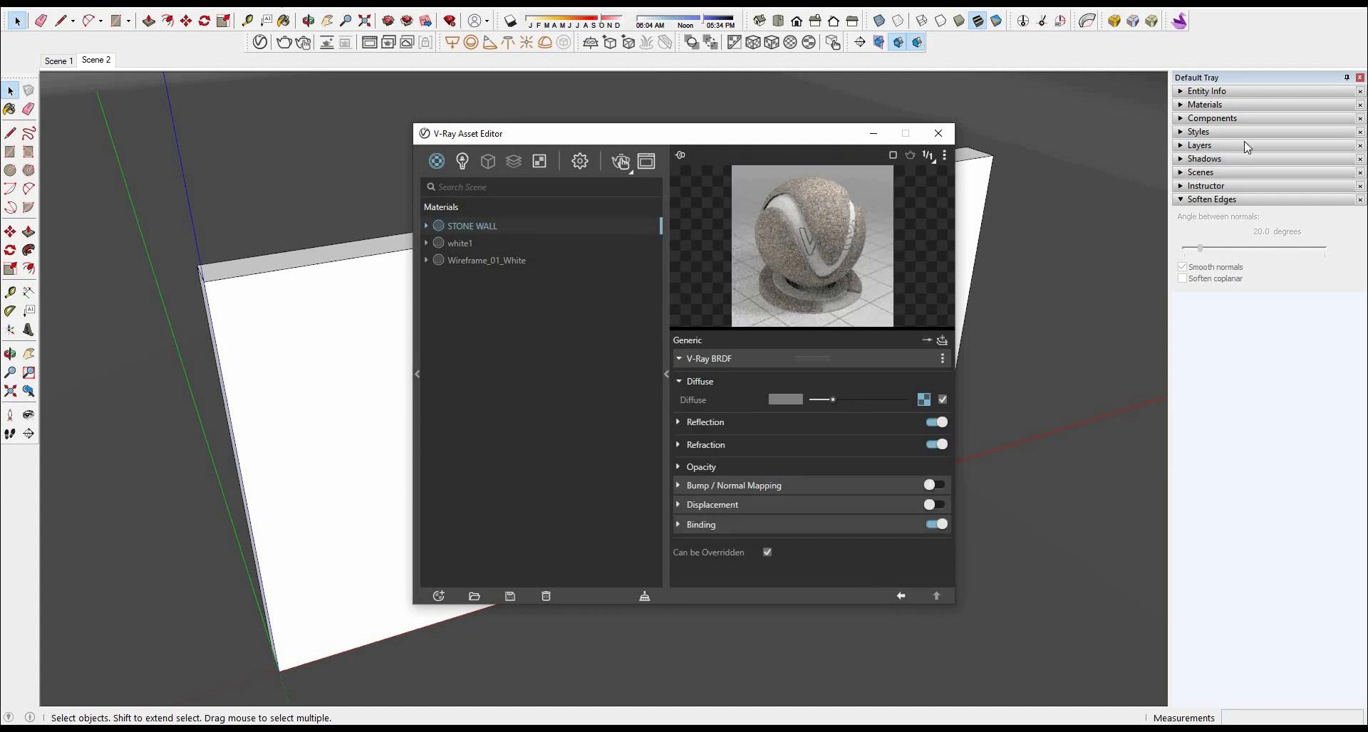
Apply the STONE WALL material to the wall slab in the model
left_click(1204, 105)
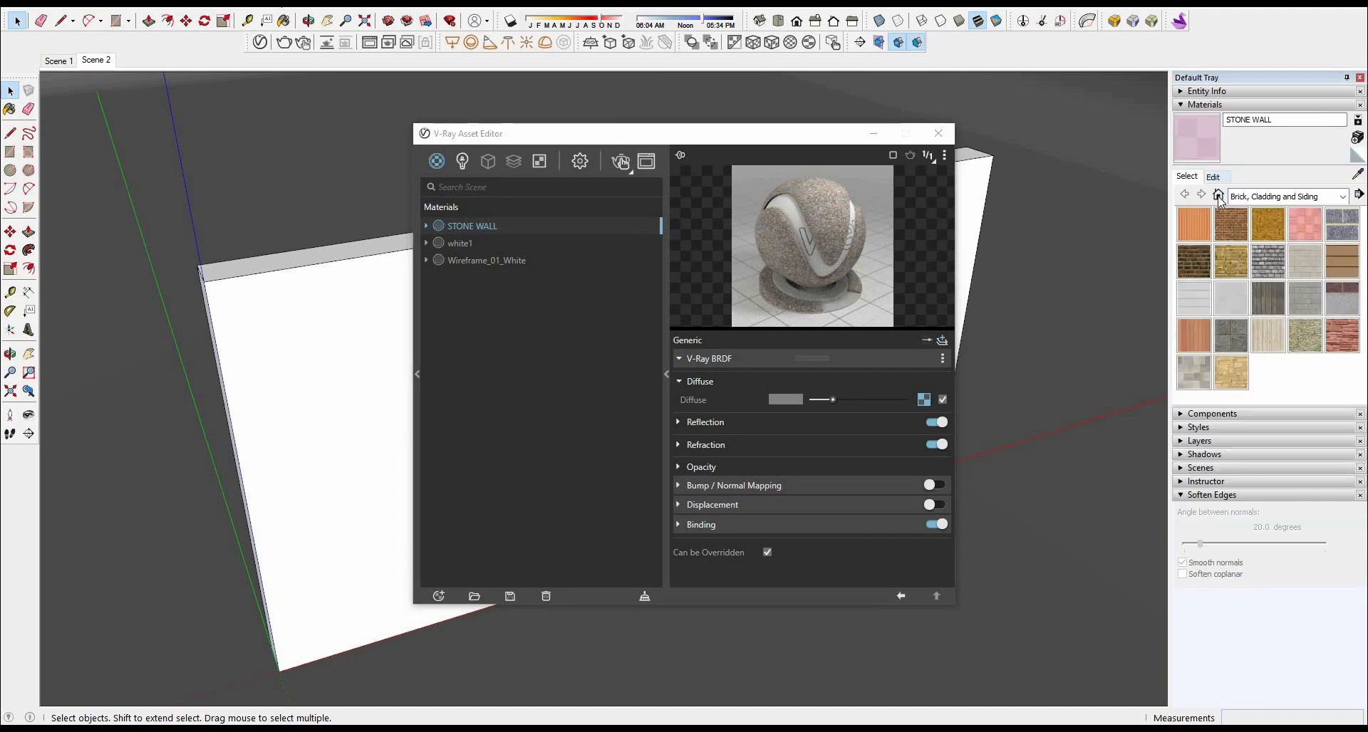
right_click(491, 225)
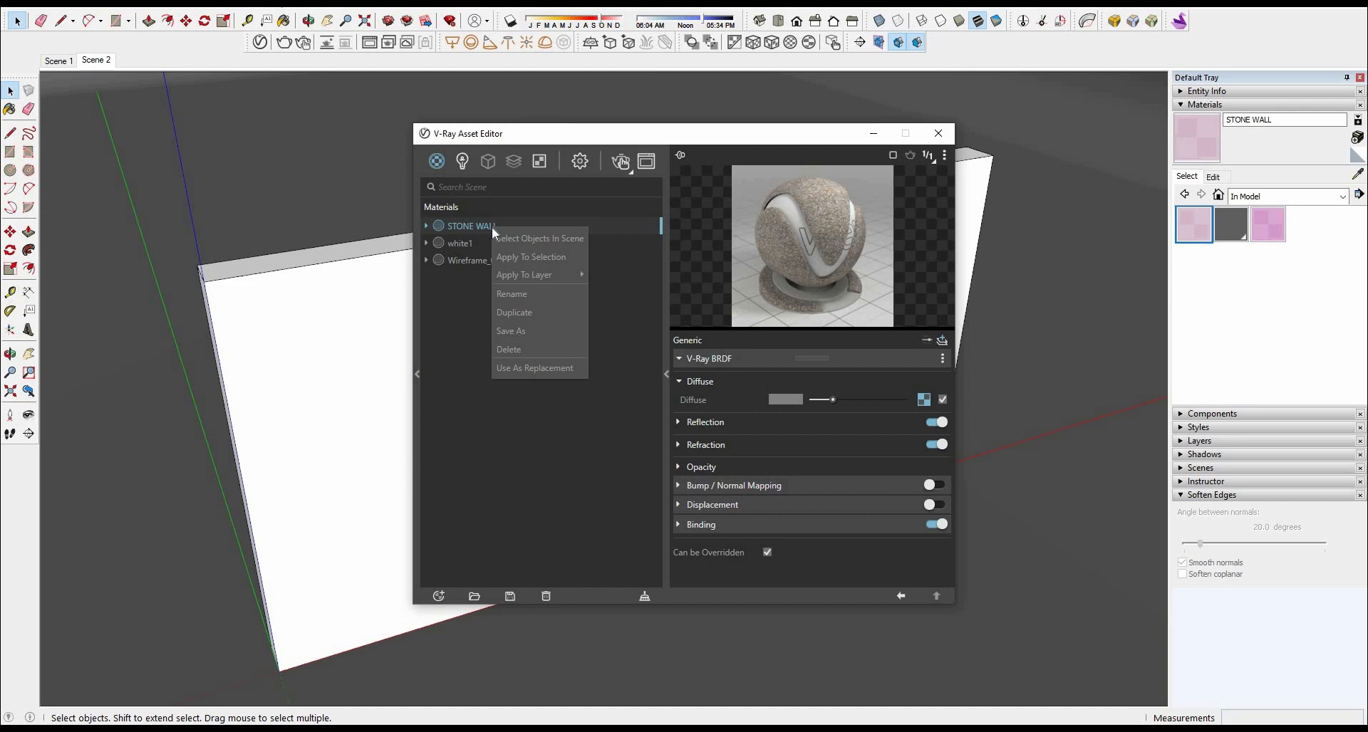
left_click(346, 286)
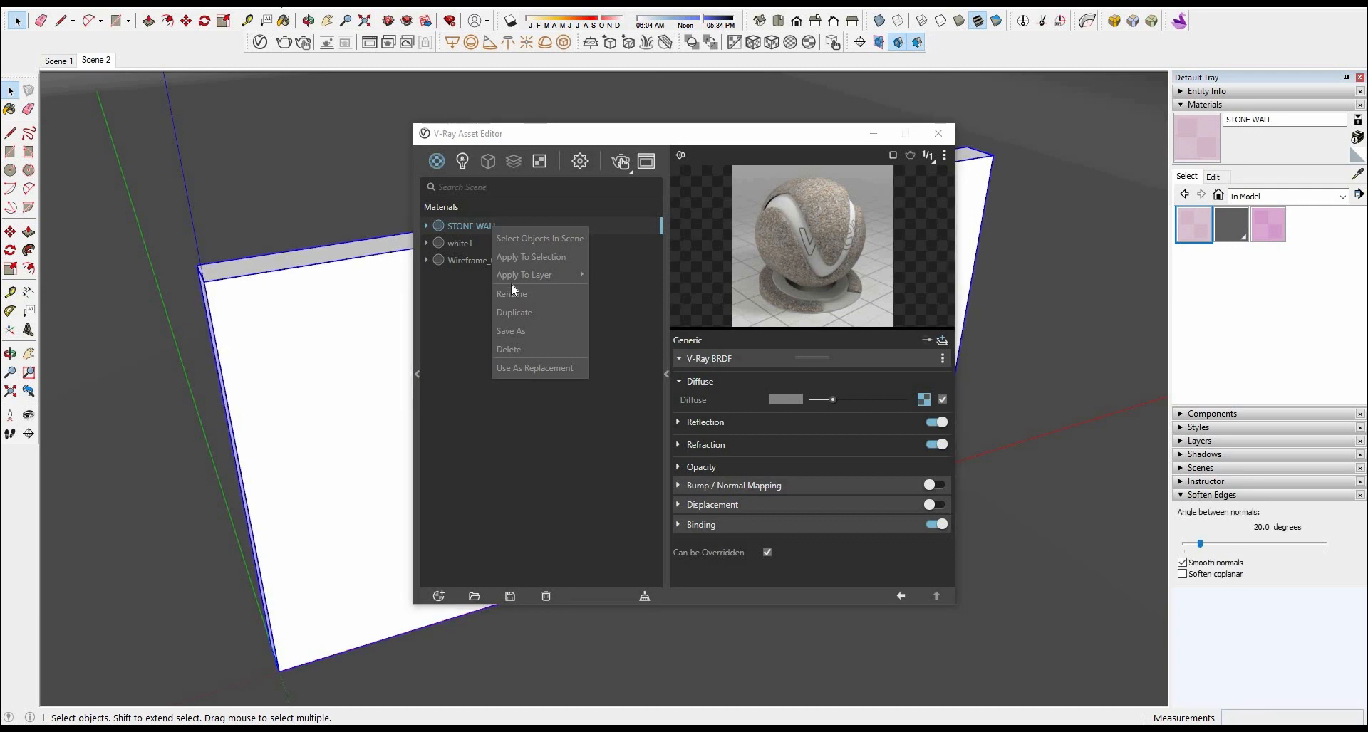
mouse_move(535, 278)
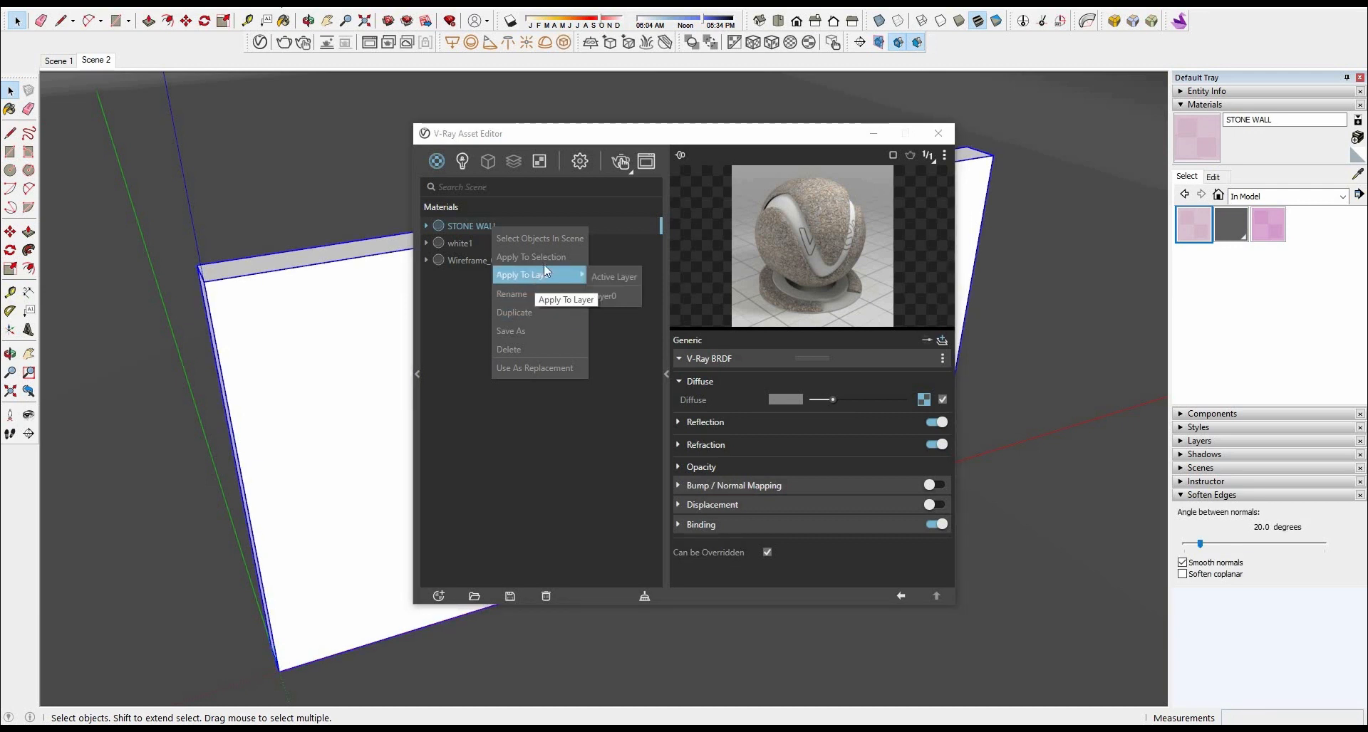
left_click(544, 260)
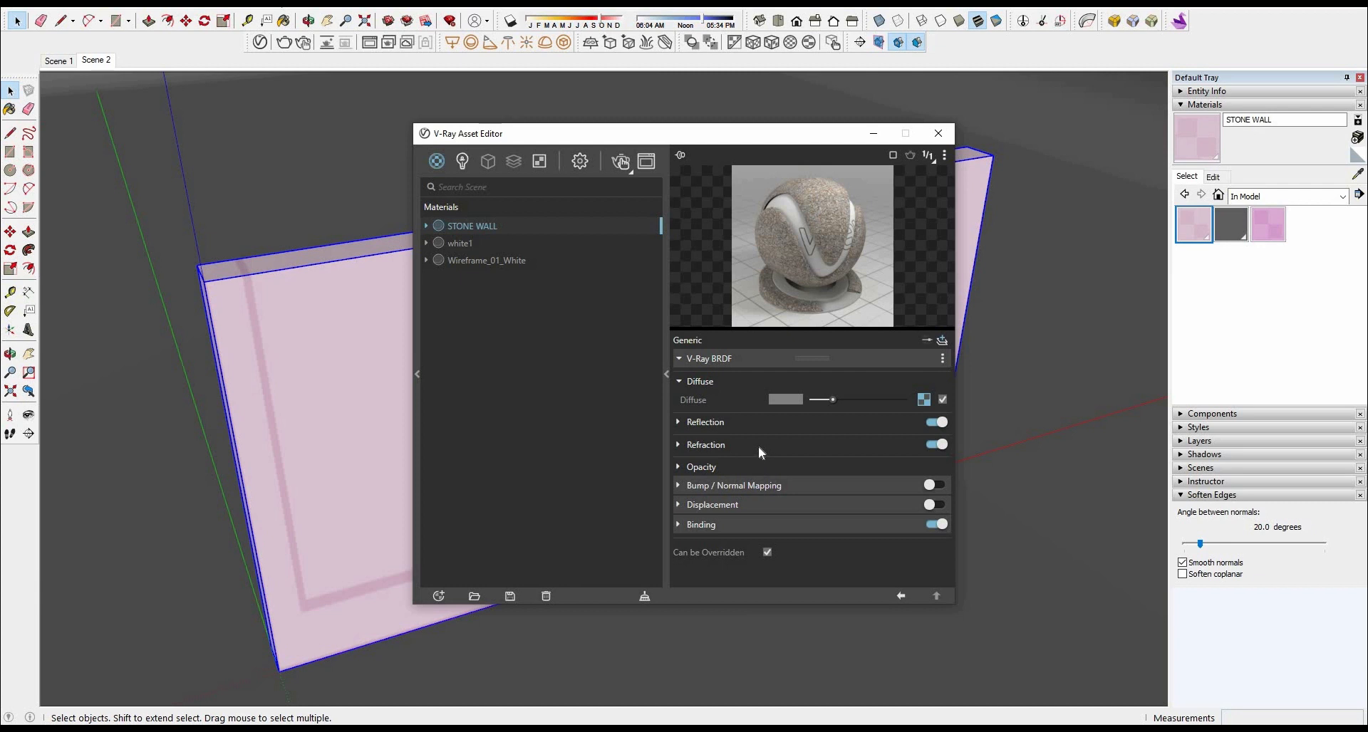
Set the STONE WALL material's binding texture mode to Custom mode
left_click(823, 524)
scroll(770, 553, "down", 1)
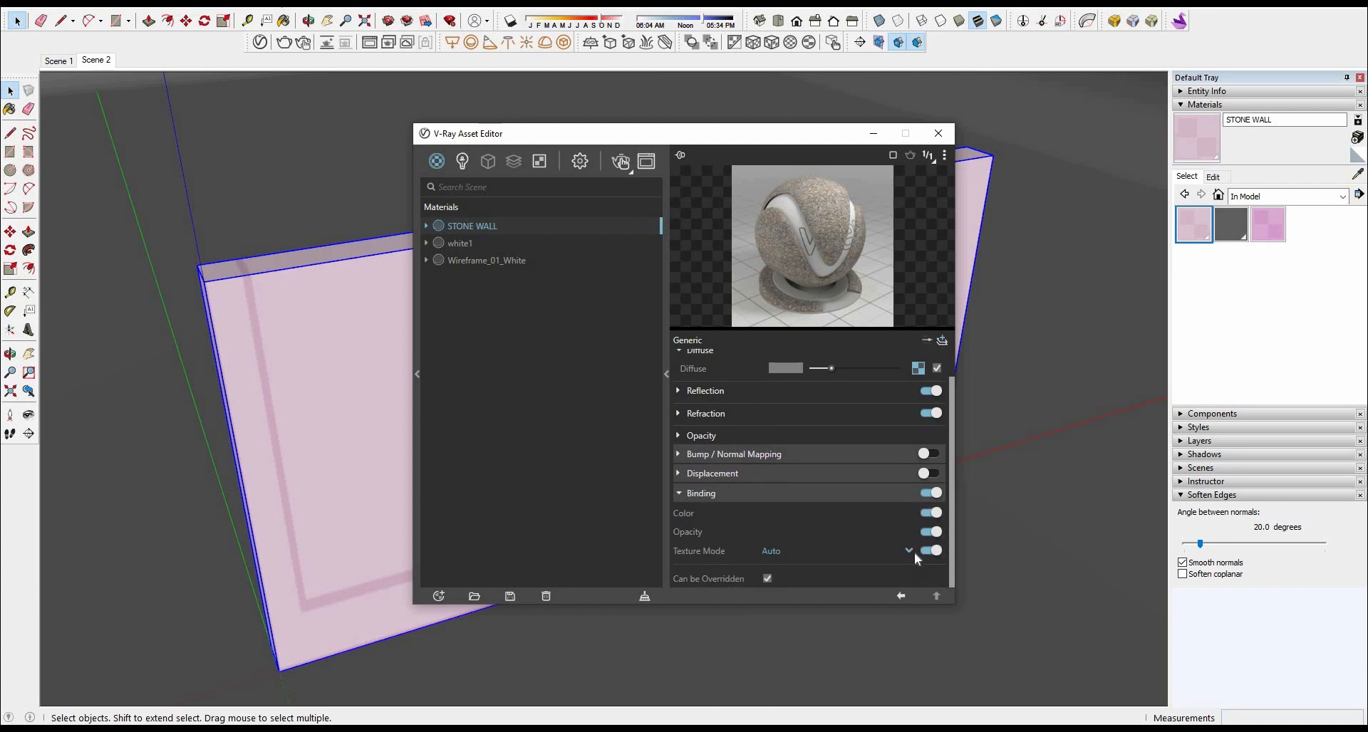
left_click(907, 552)
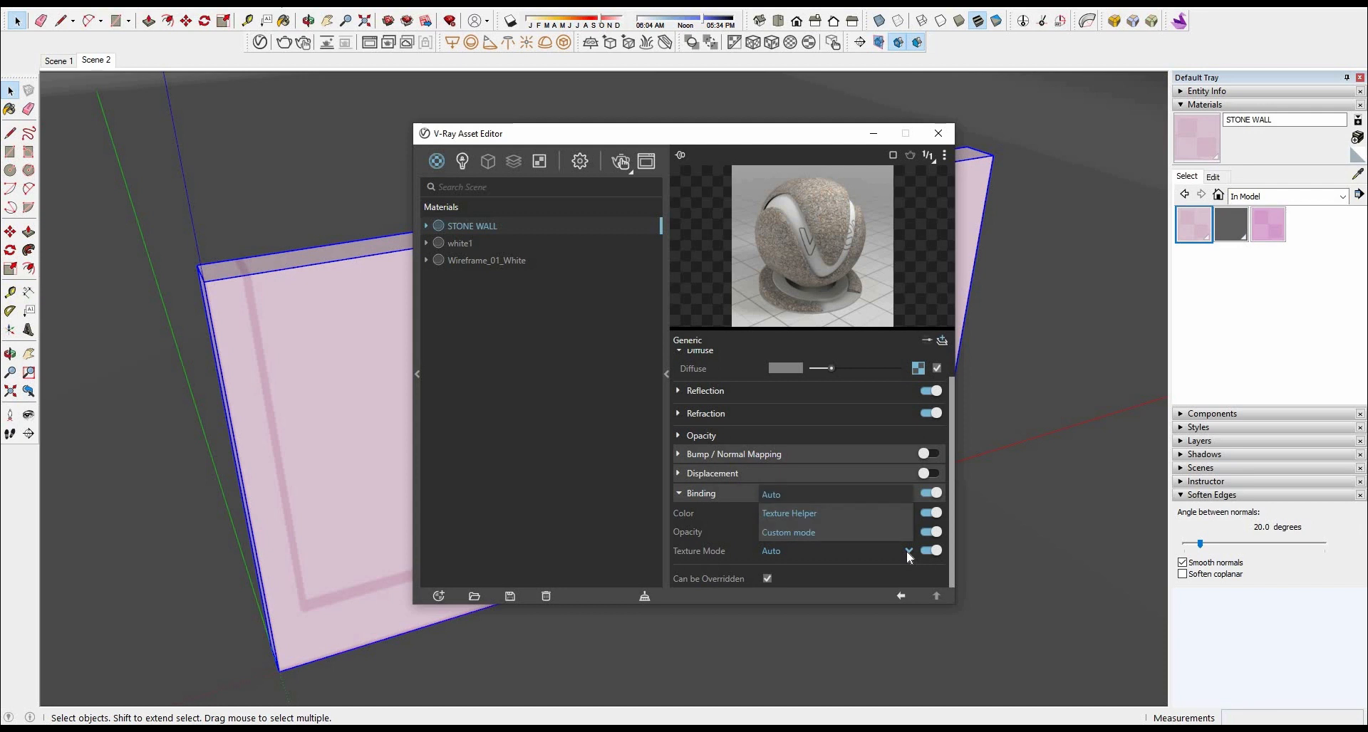
left_click(838, 533)
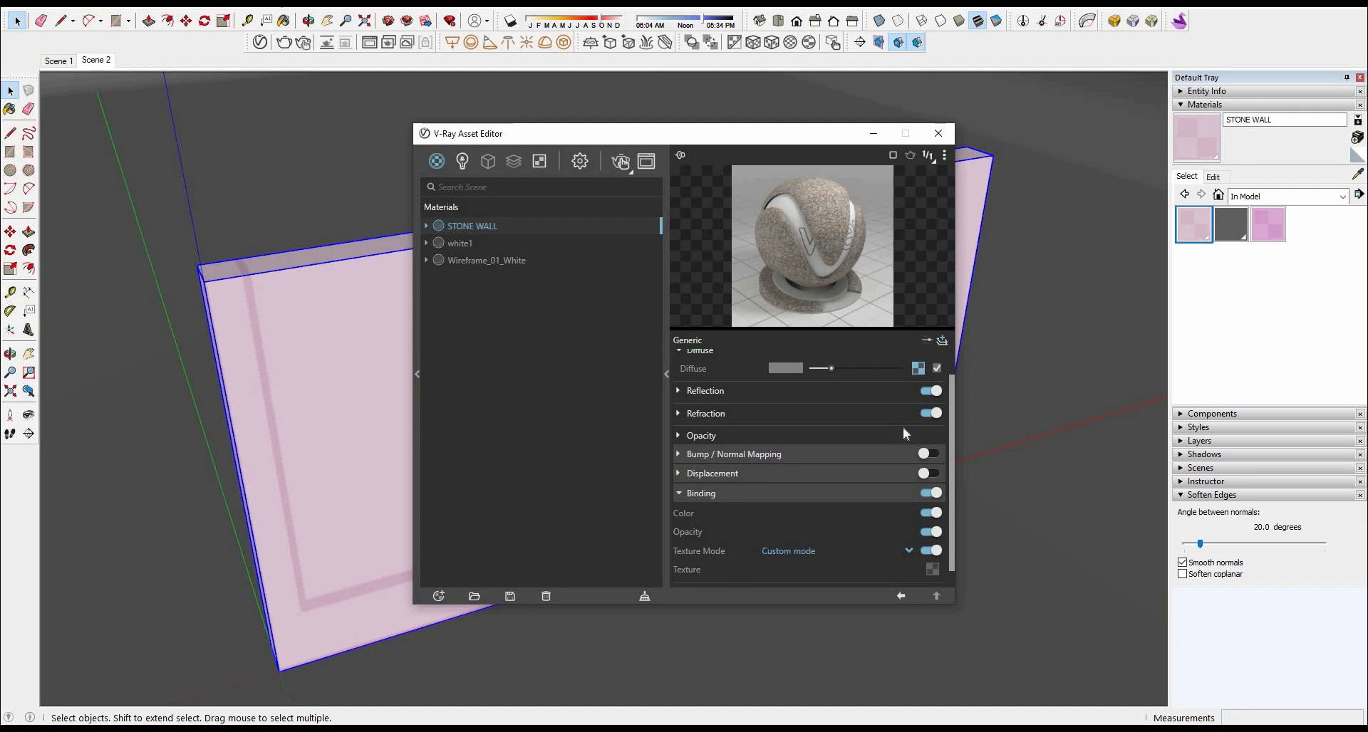
Copy the Texture A bitmap from the diffuse mix map and paste it into the material's binding texture slot
left_click(918, 368)
right_click(924, 379)
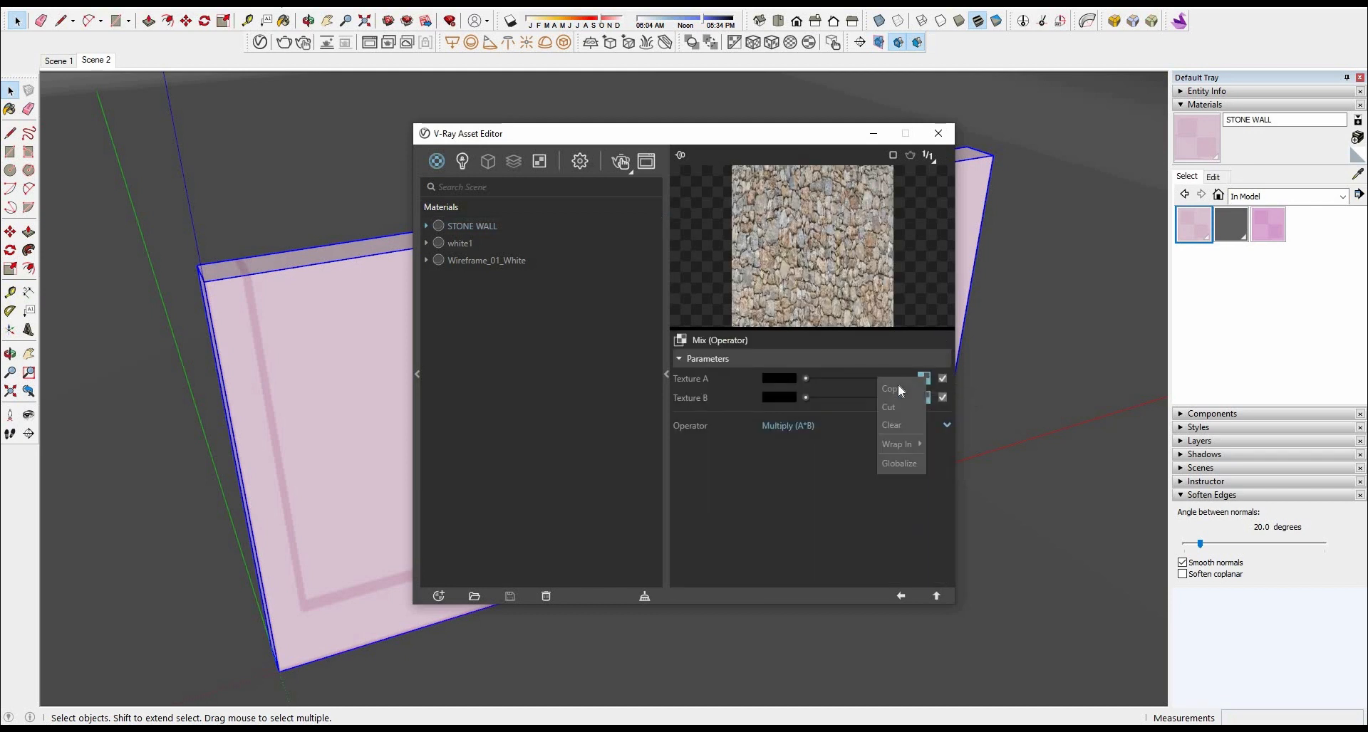
left_click(882, 575)
left_click(900, 597)
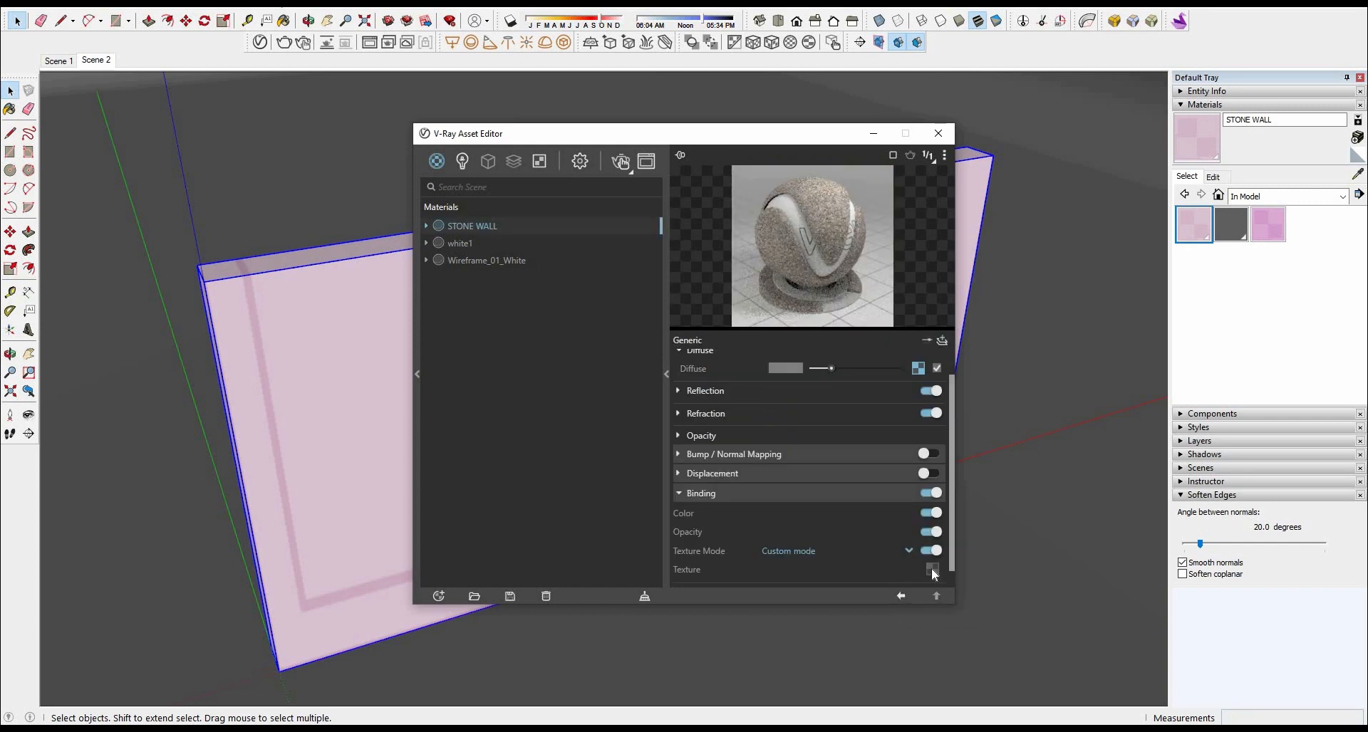
right_click(931, 567)
left_click(916, 559)
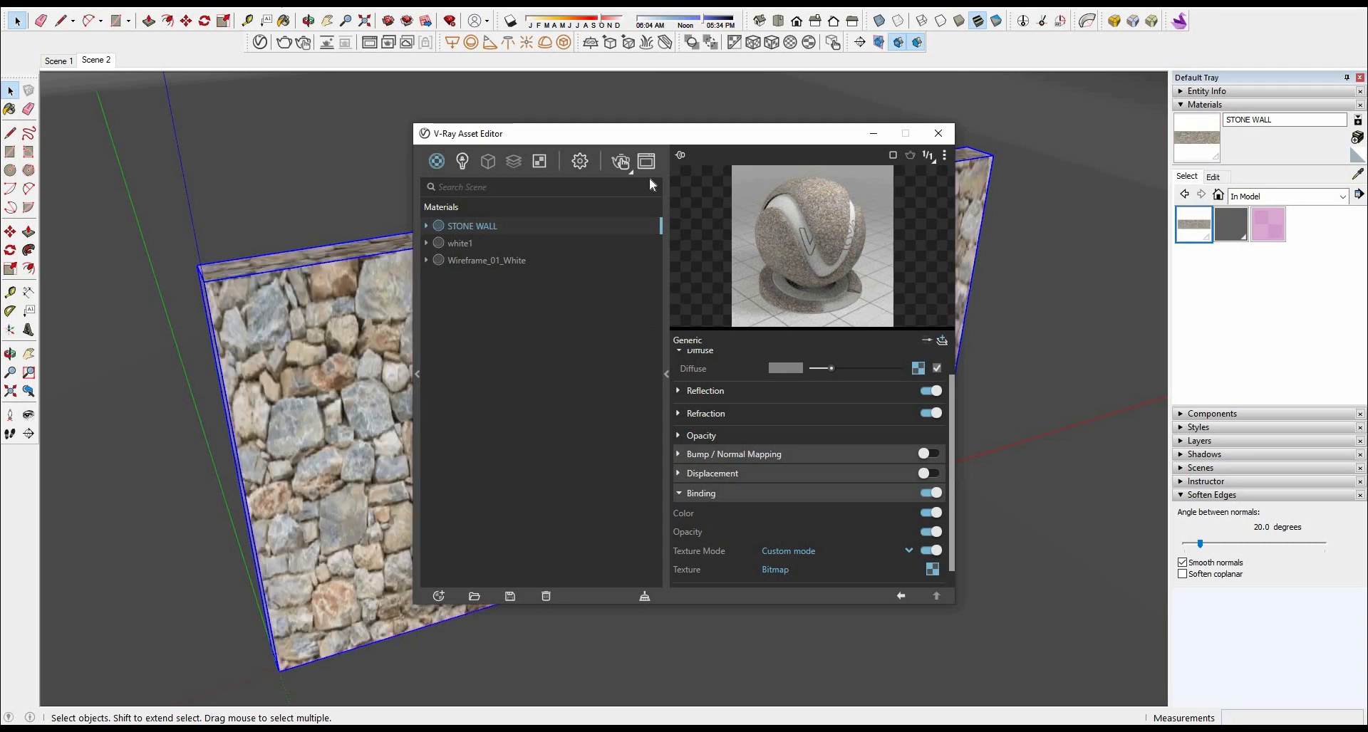
Set the STONE WALL texture width to 0.1 m in the SketchUp material settings
left_click_drag(655, 139, 845, 110)
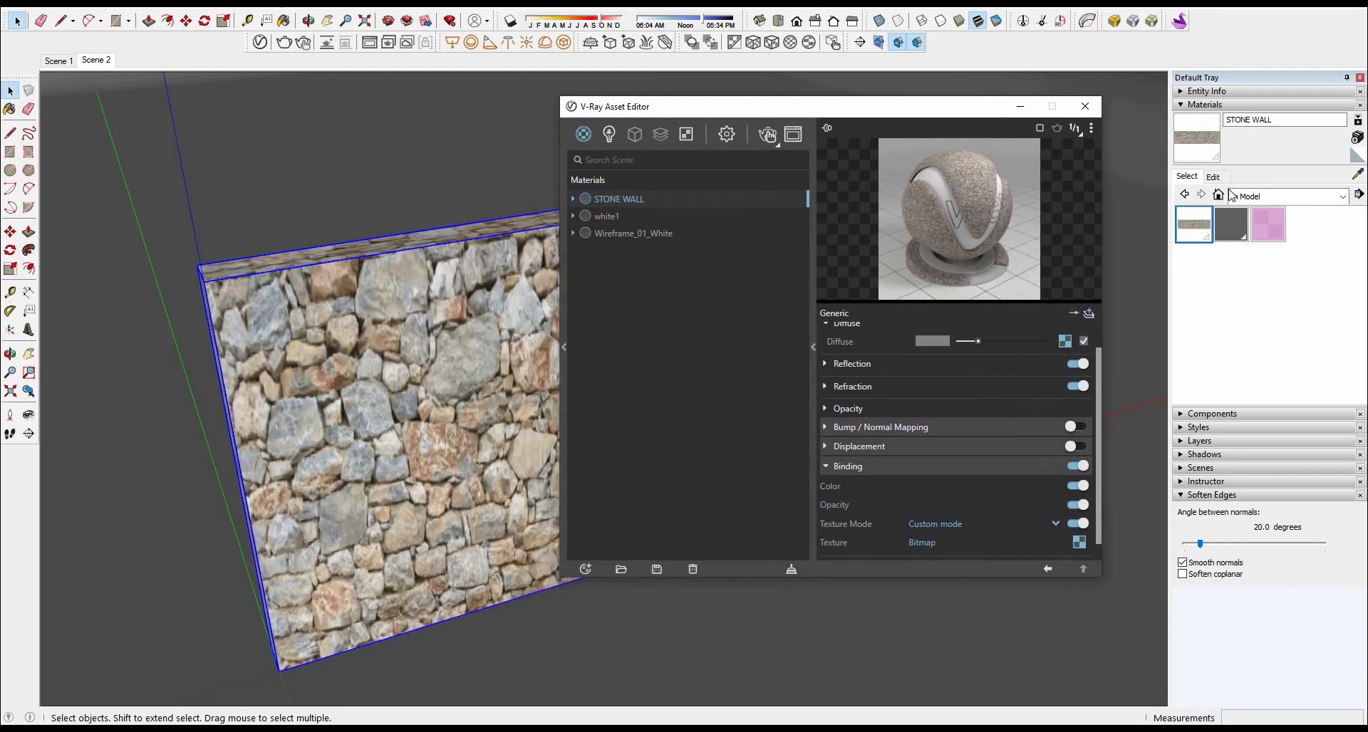
left_click(1214, 177)
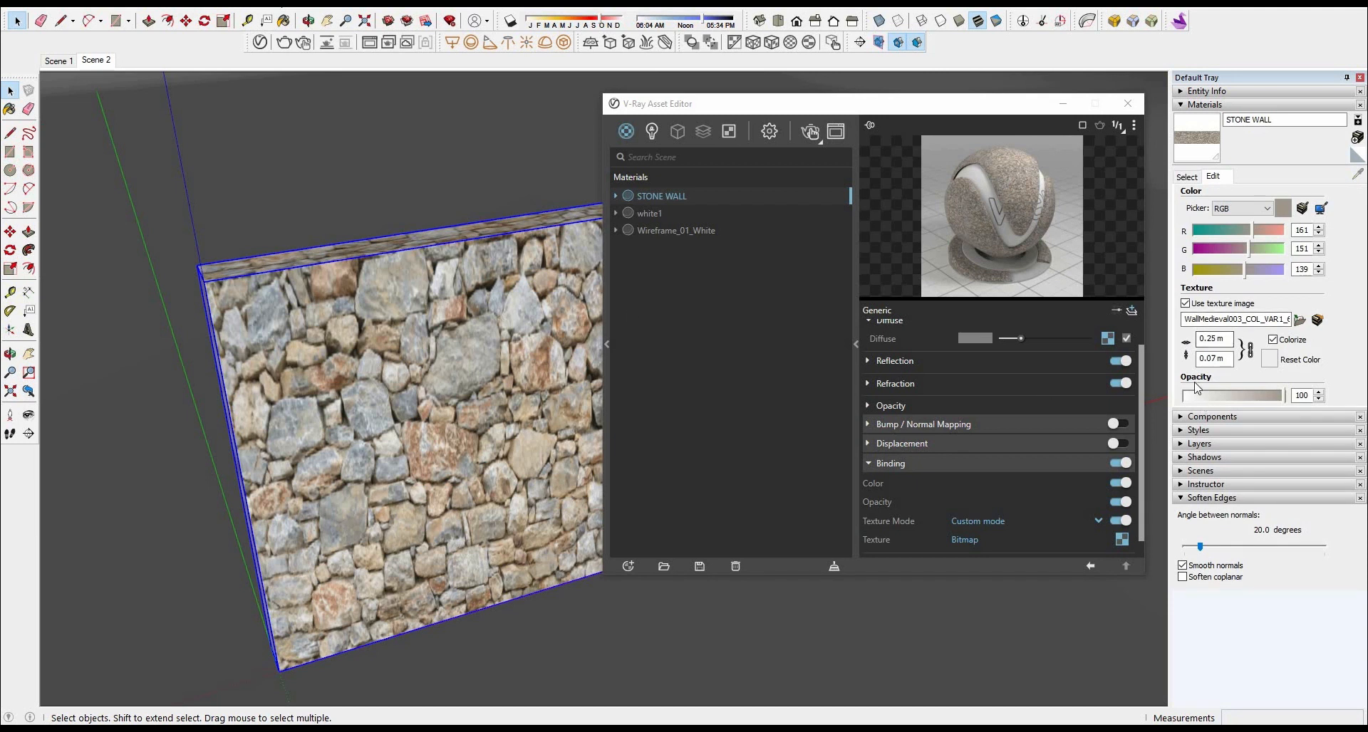
left_click(1213, 340)
double_click(1213, 341)
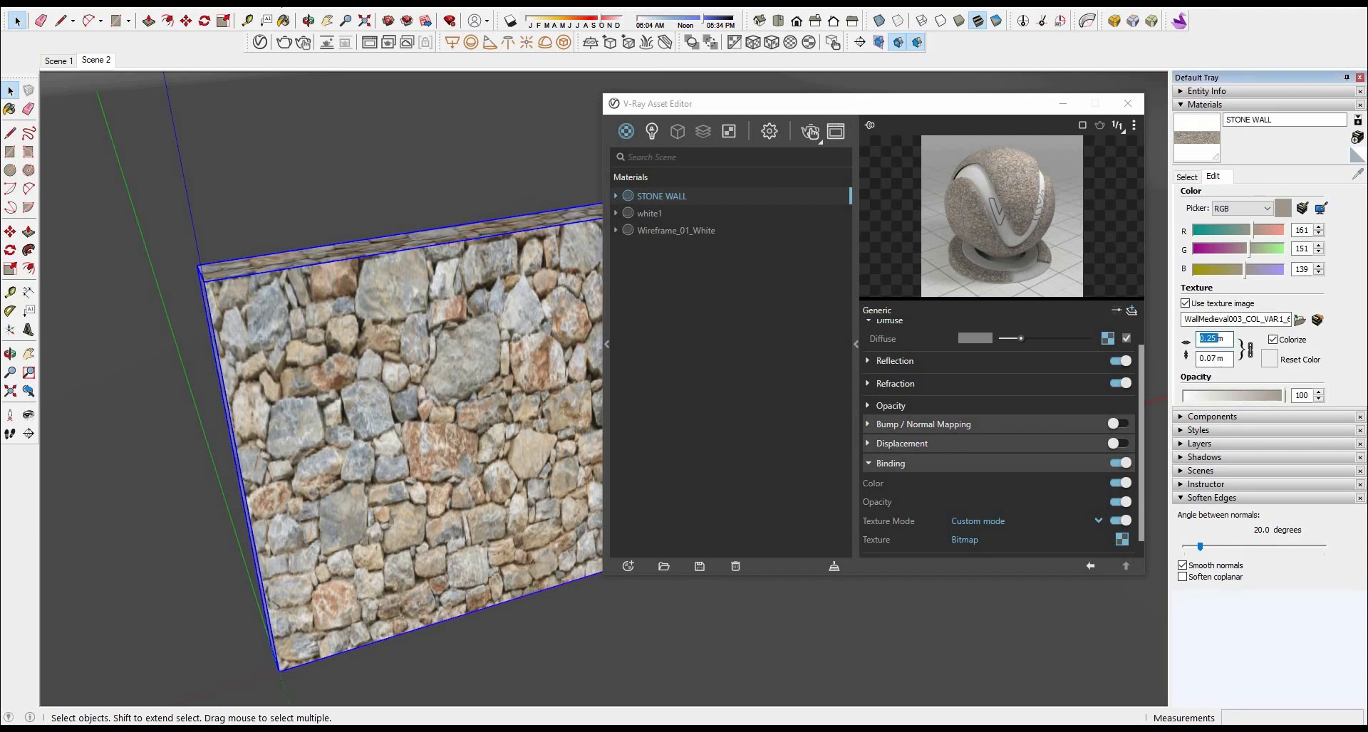
type(".1m")
key("Return")
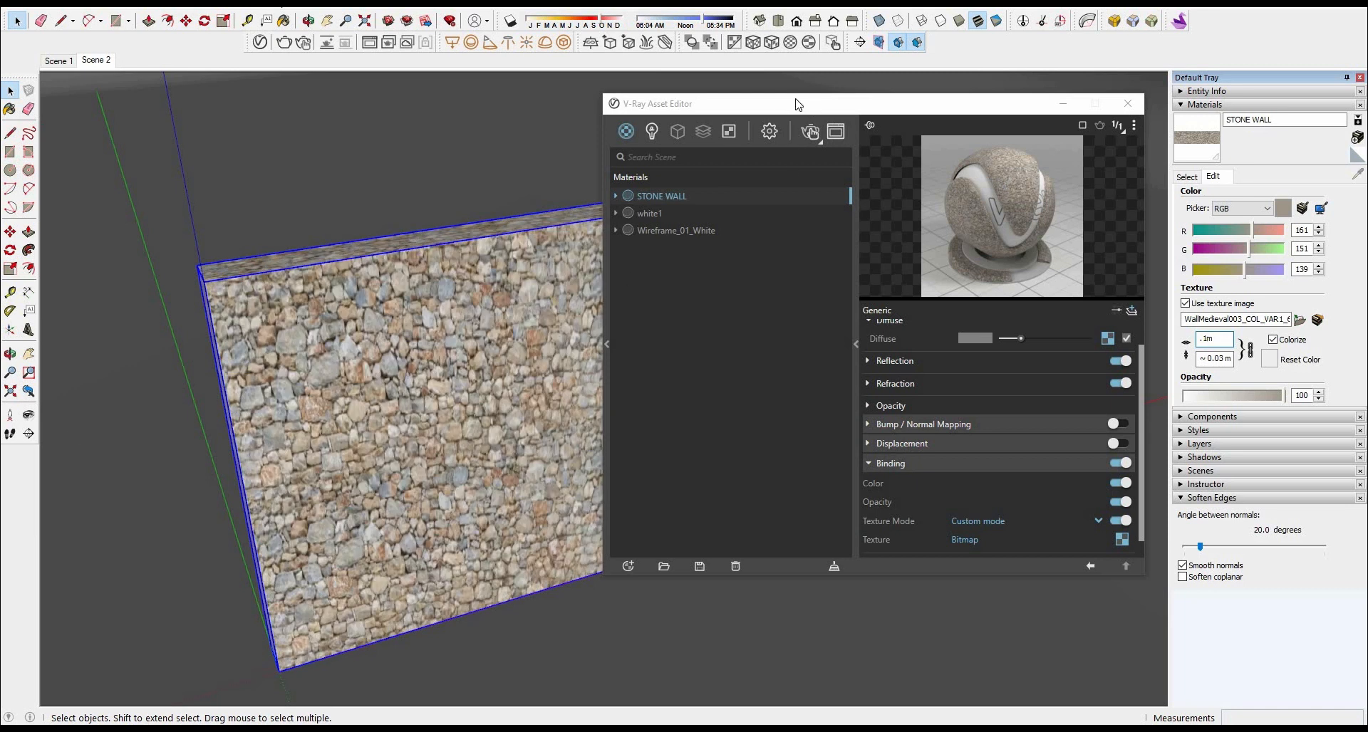
Load WallMedieval003_REFL_6K.jpg as the STONE WALL reflection color bitmap, using the Rendering Space (Linear) color space
left_click_drag(744, 101, 677, 90)
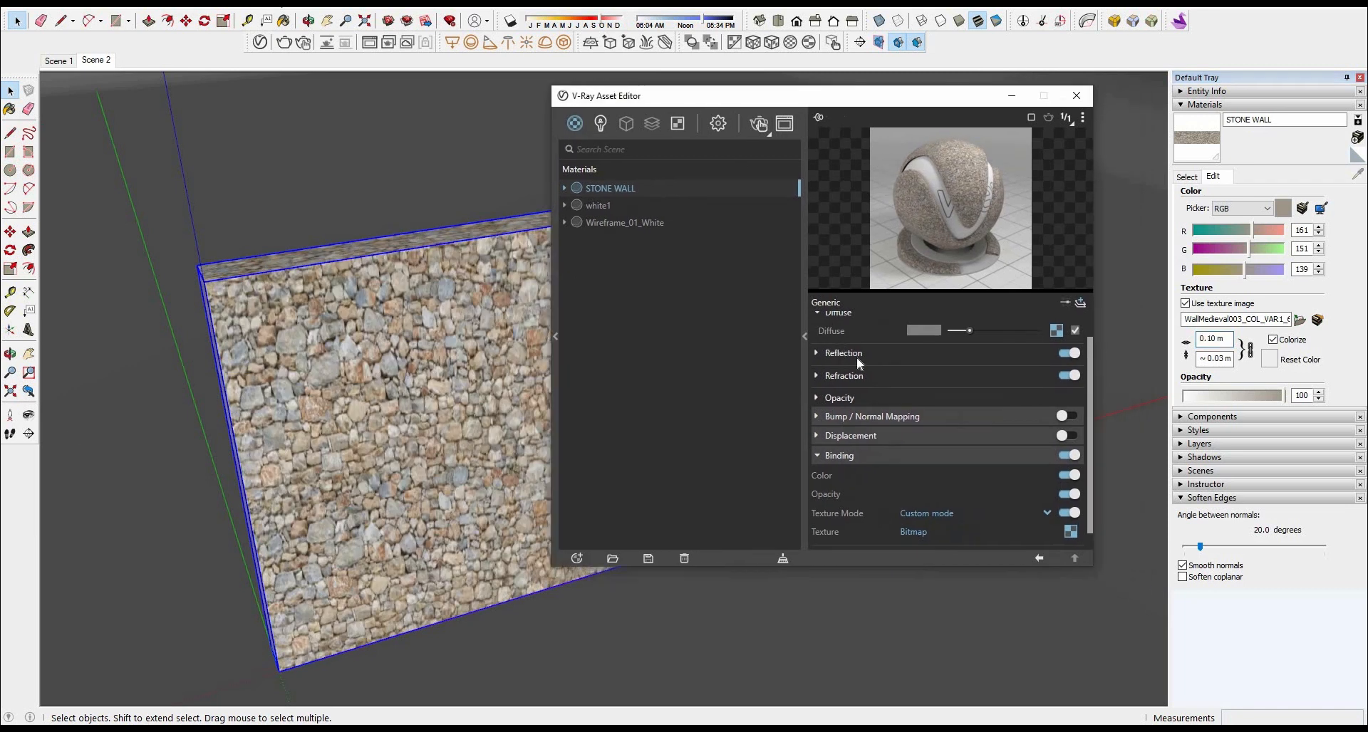
left_click(877, 450)
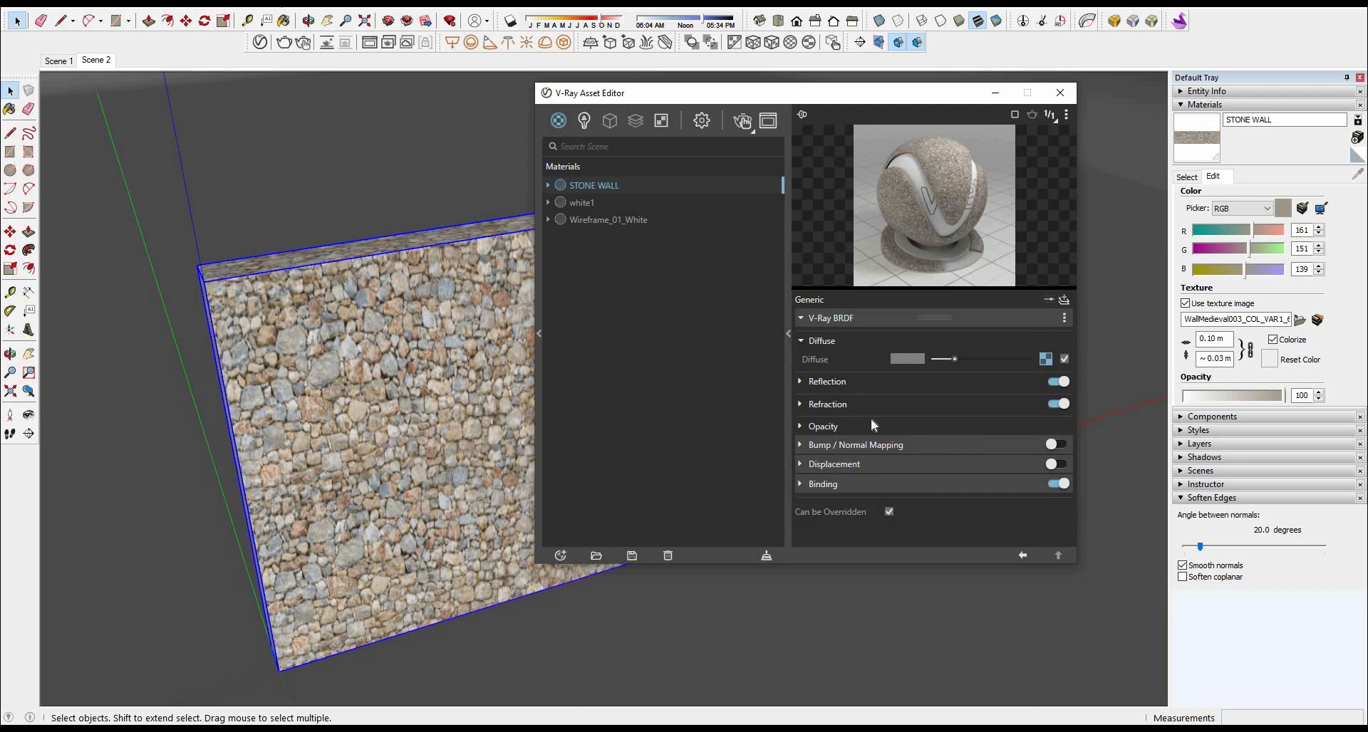
left_click(868, 382)
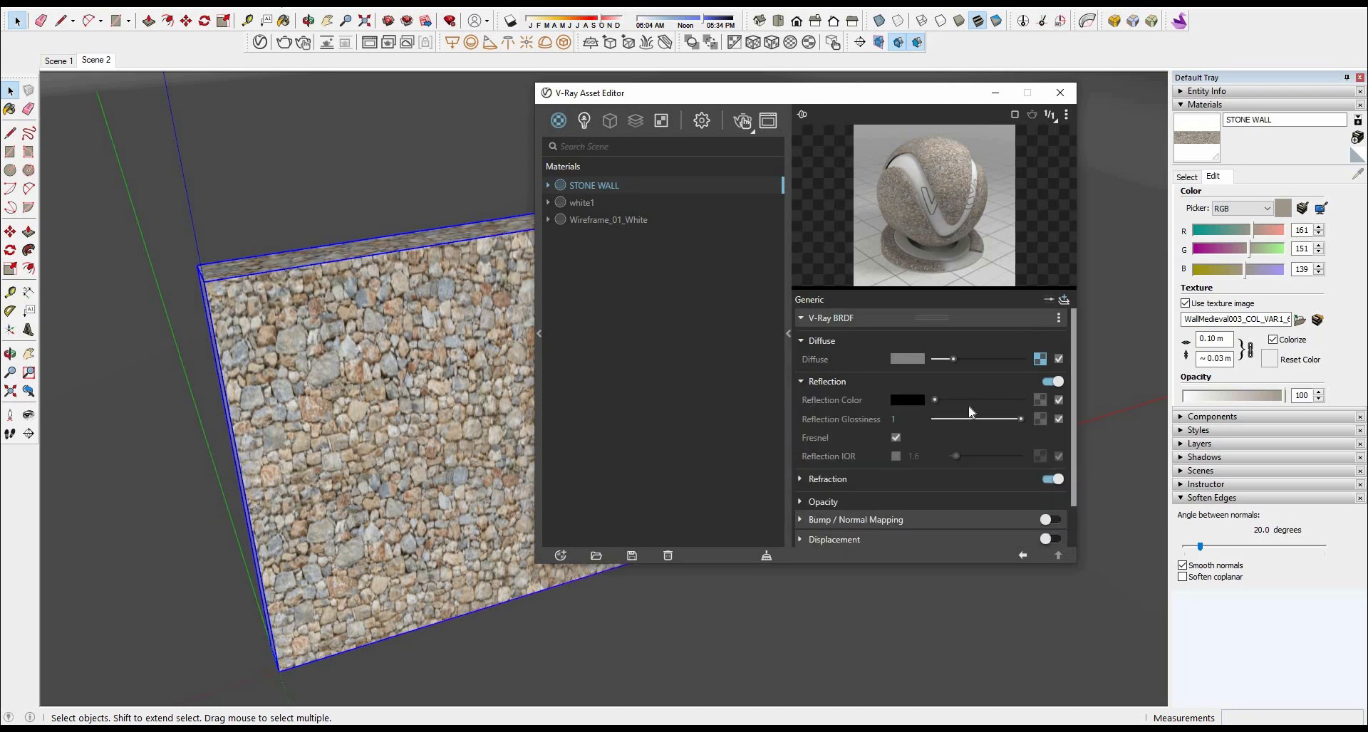
left_click(1038, 403)
left_click(1001, 147)
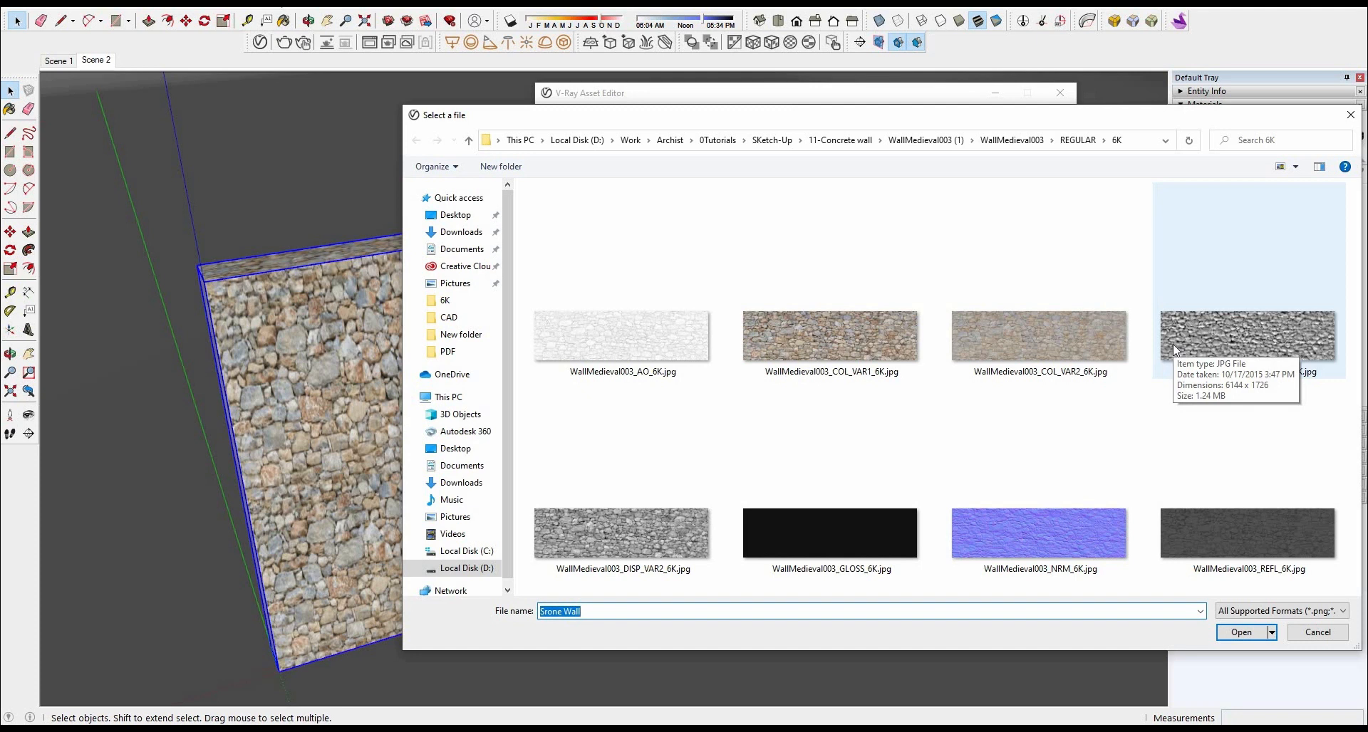
double_click(1212, 536)
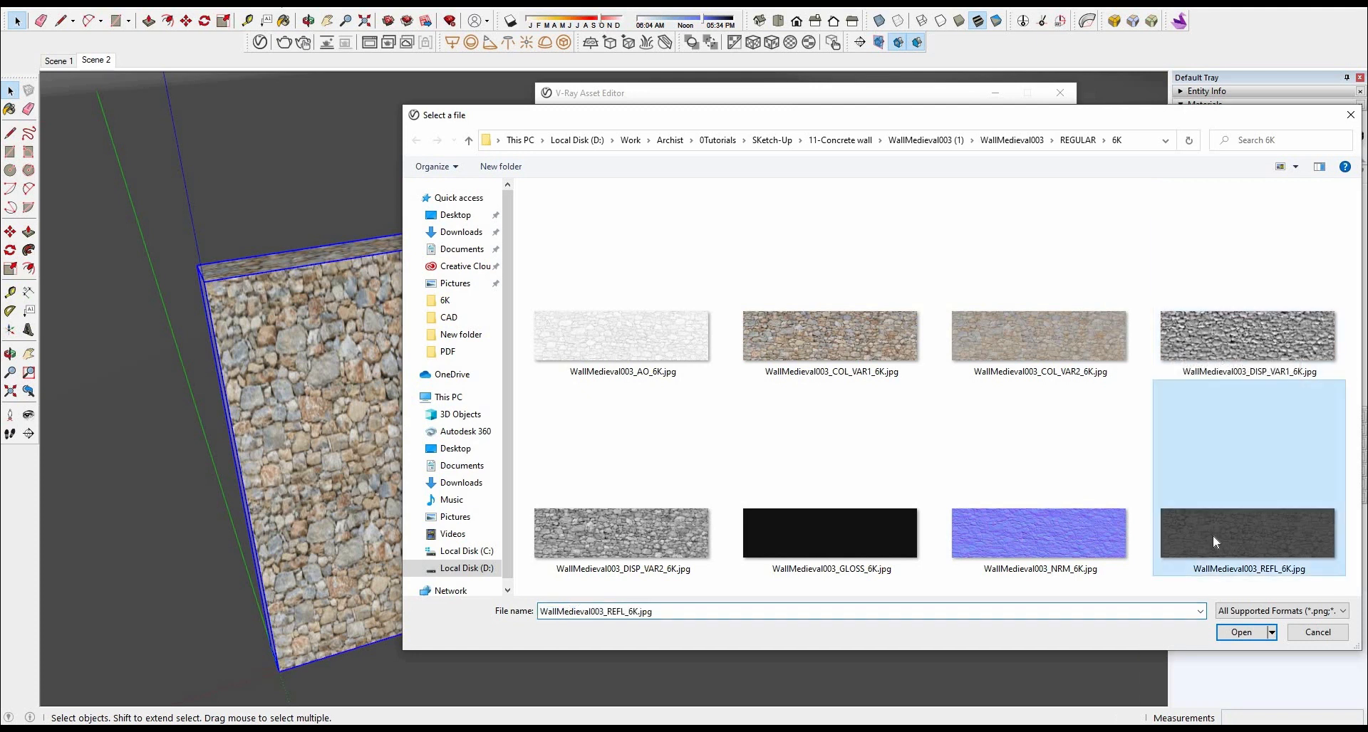
left_click(955, 355)
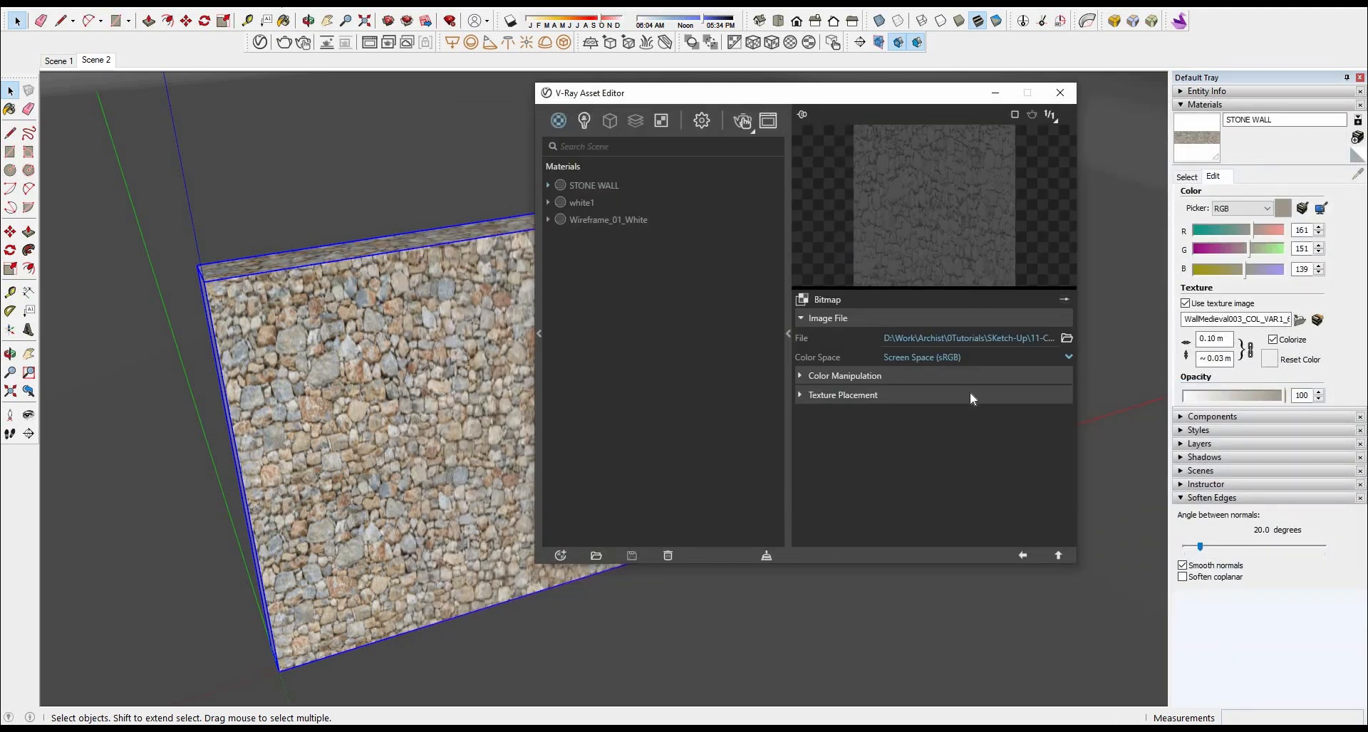
left_click(964, 392)
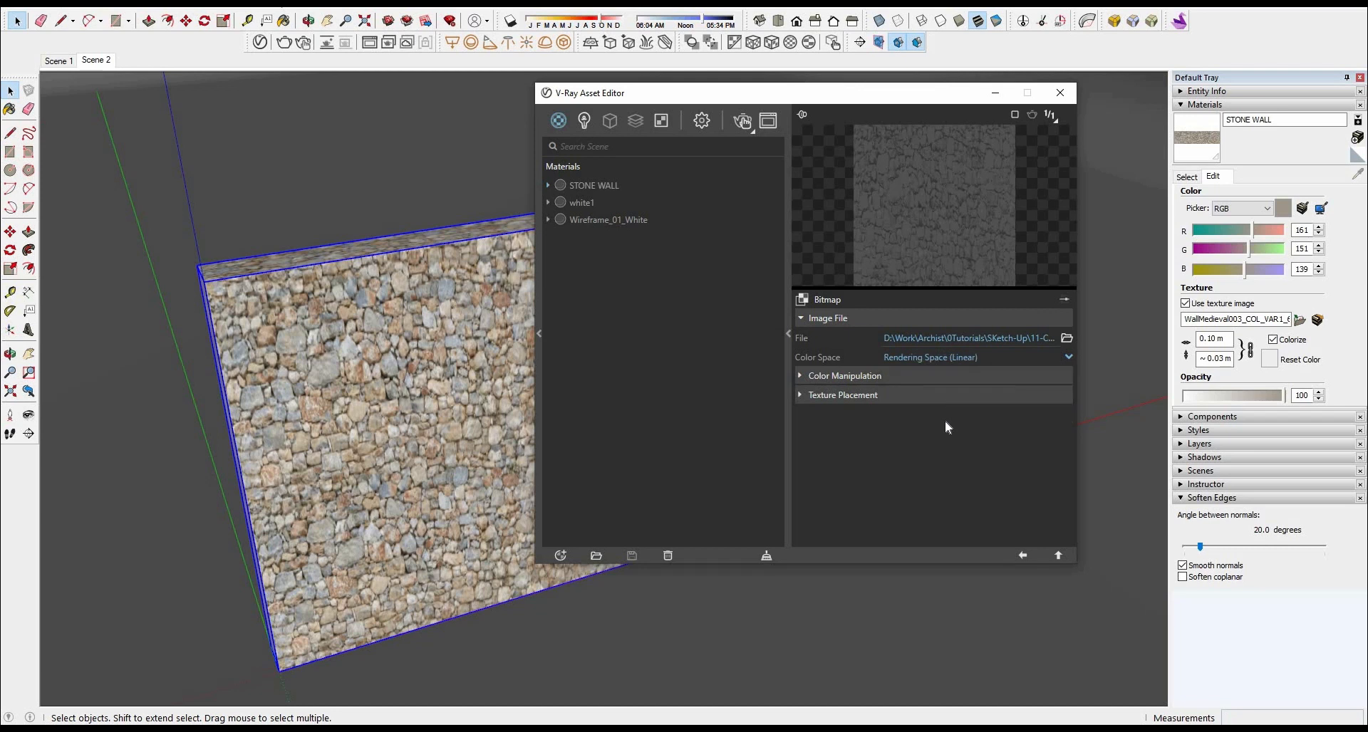
left_click(1022, 556)
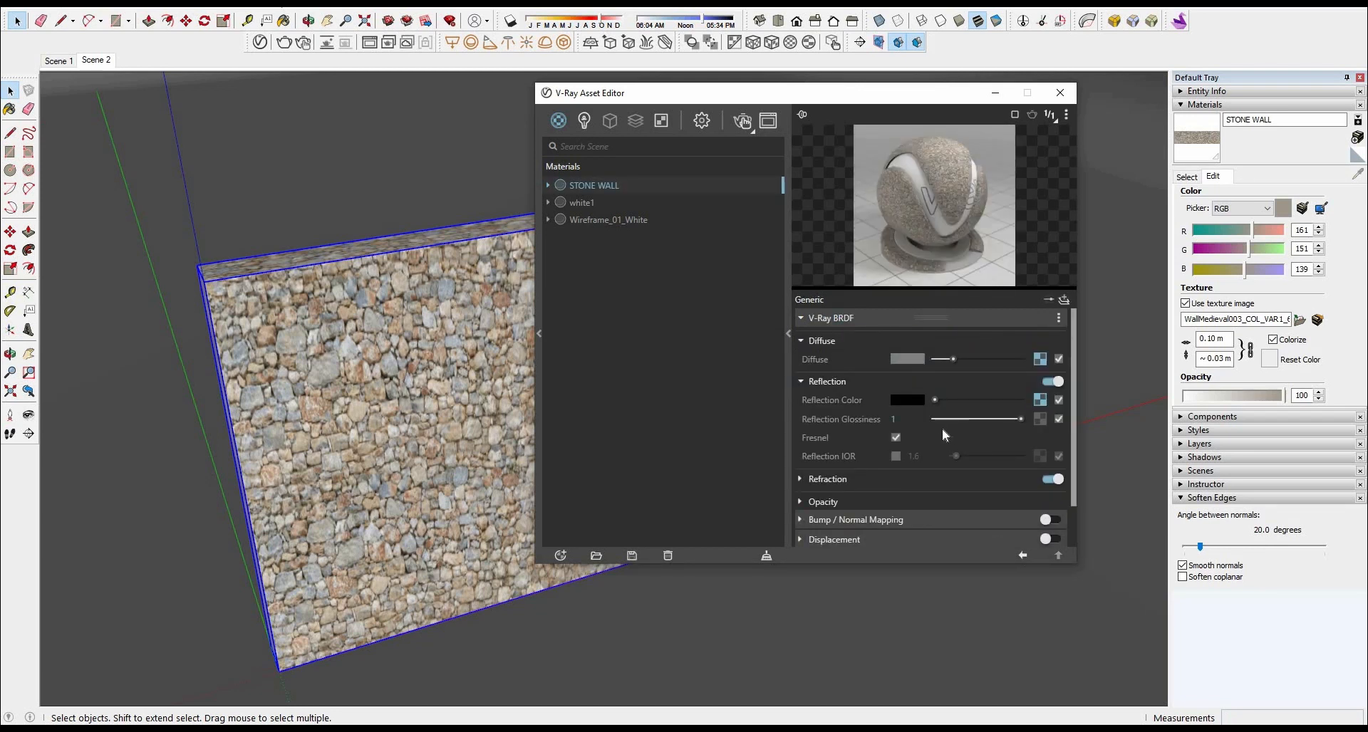
Load WallMedieval003_GLOSS_6K.jpg as the STONE WALL reflection glossiness bitmap, using the Rendering Space (Linear) color space
left_click(1039, 419)
left_click(994, 130)
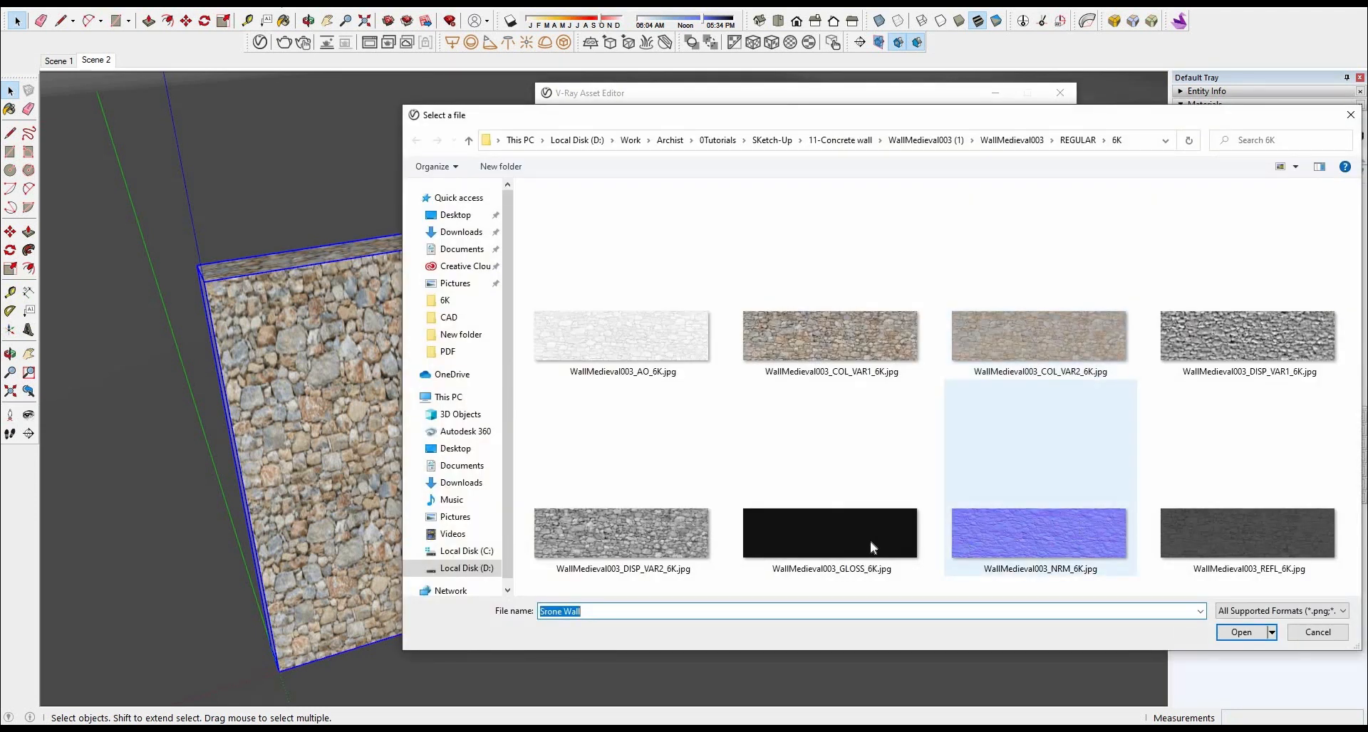
double_click(899, 544)
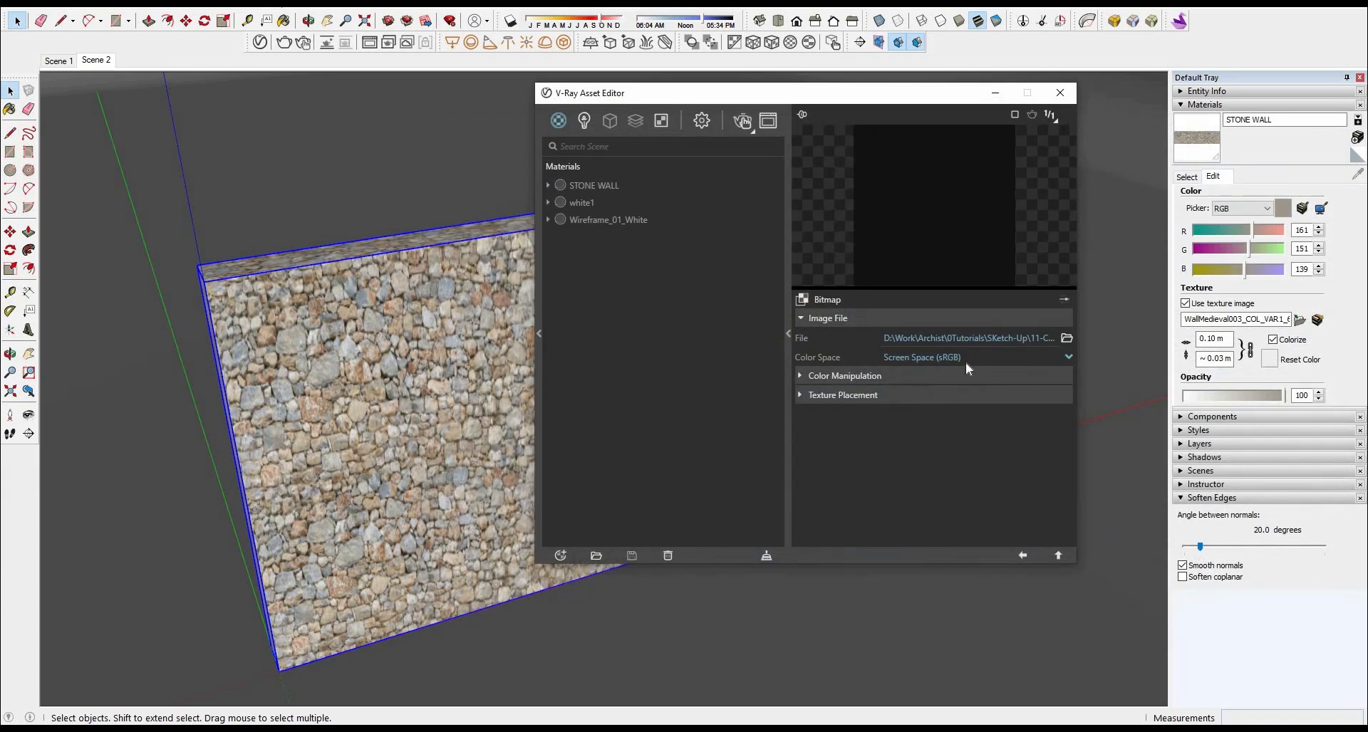
left_click(962, 355)
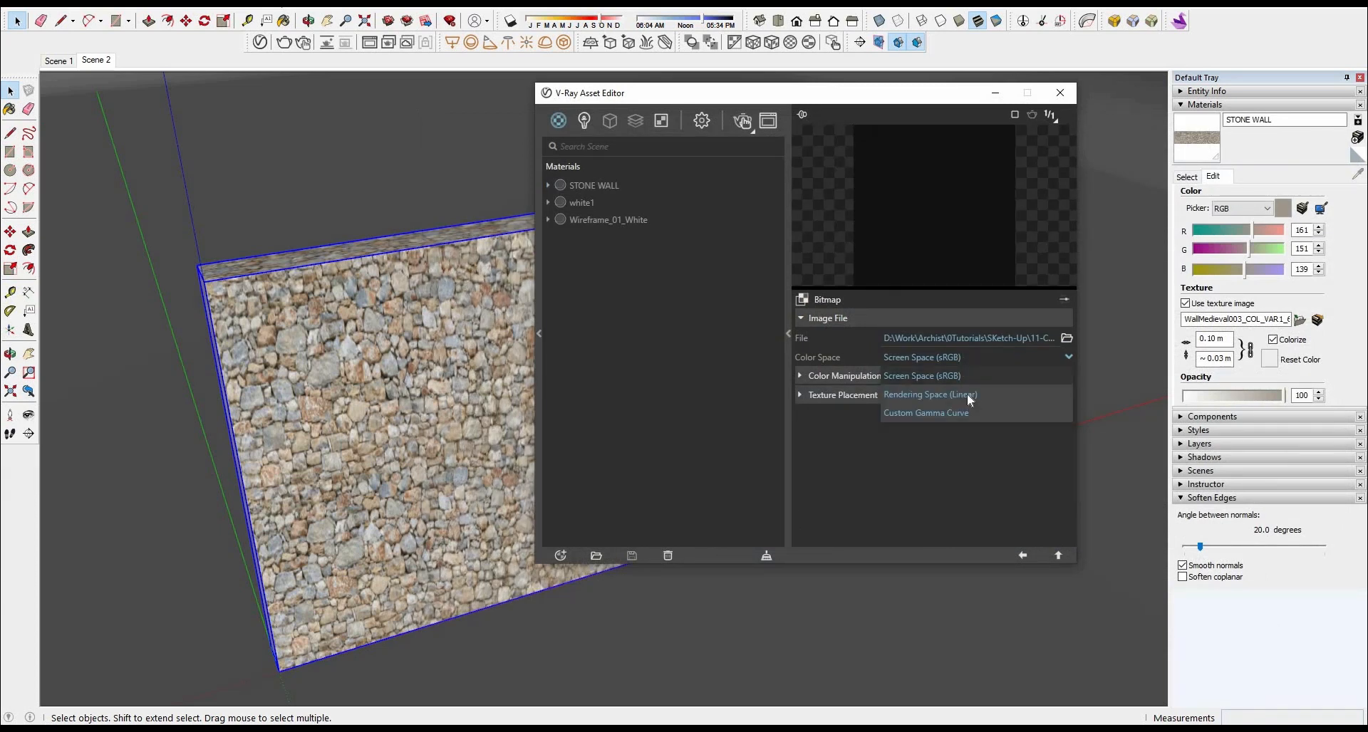
left_click(968, 394)
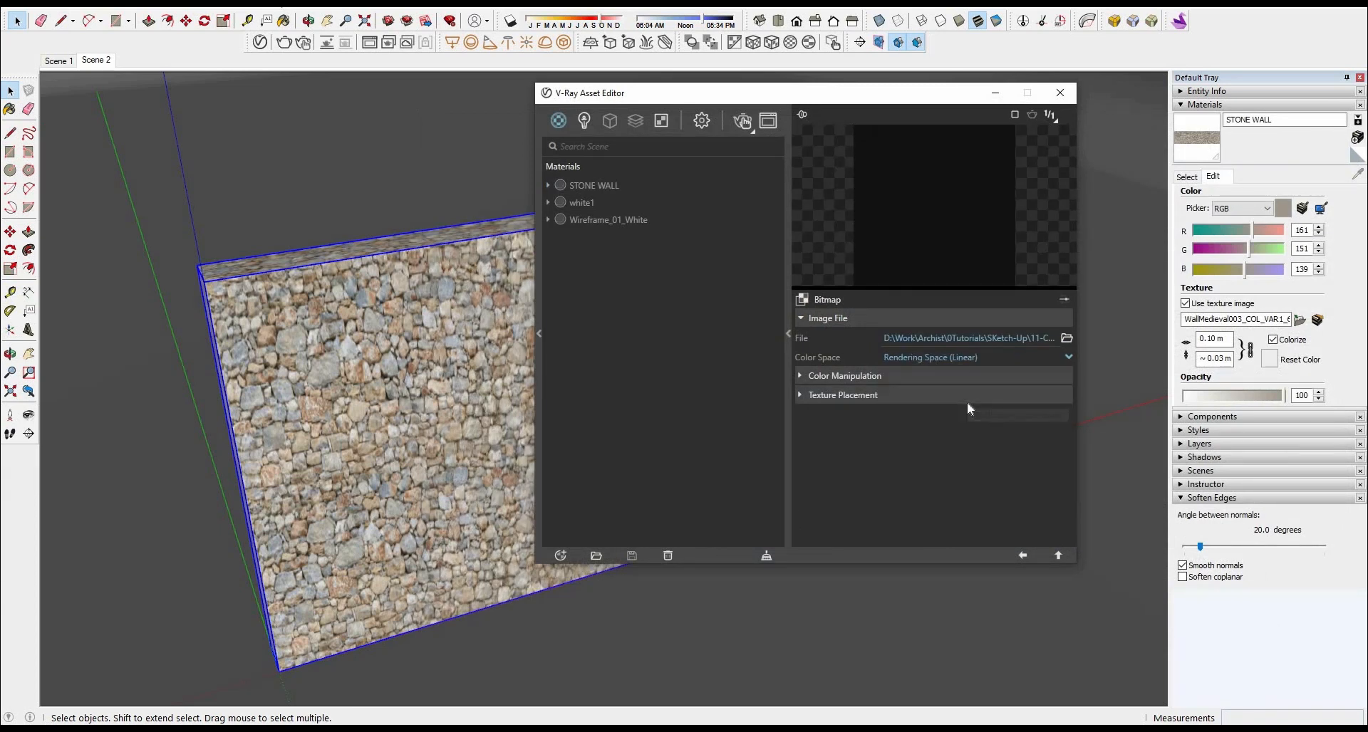
left_click(1022, 556)
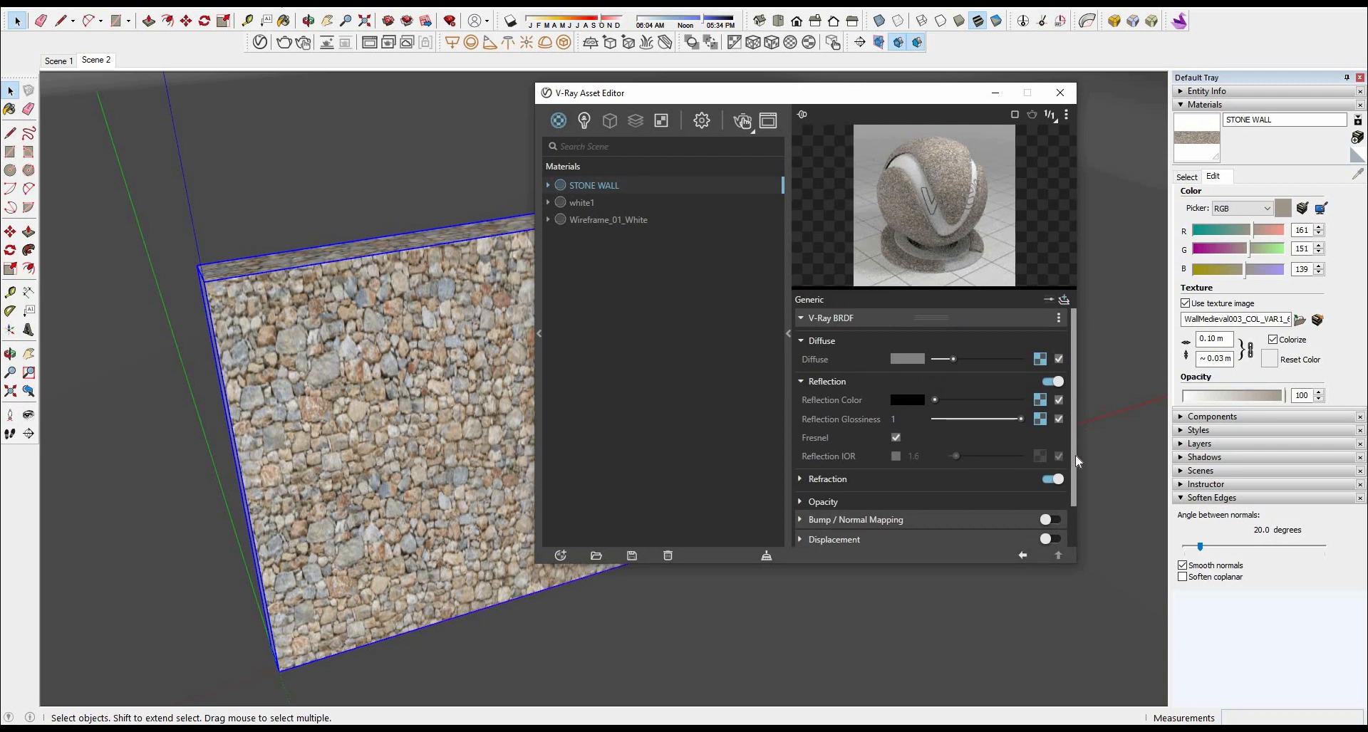
Enable Bump / Normal Mapping for the STONE WALL material and set its mode to Normal Map
scroll(1076, 461, "down", 2)
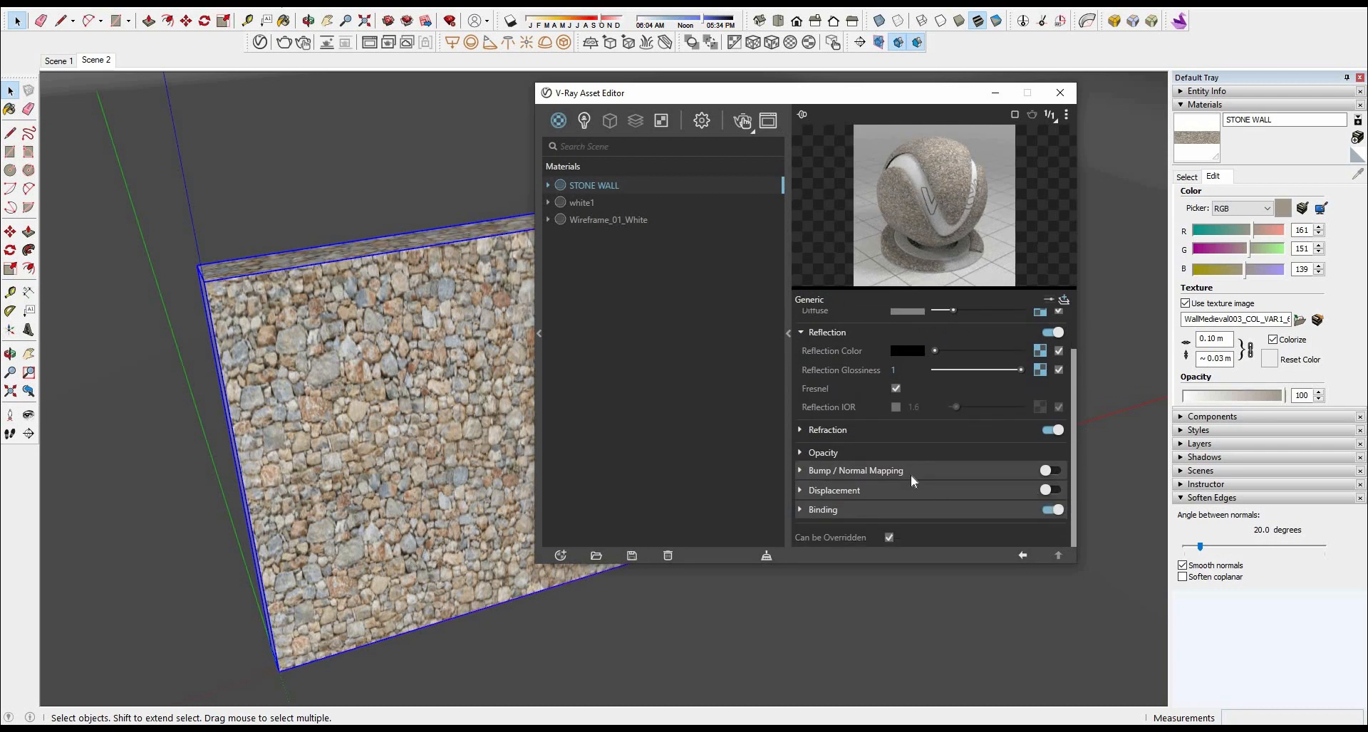
left_click(1050, 470)
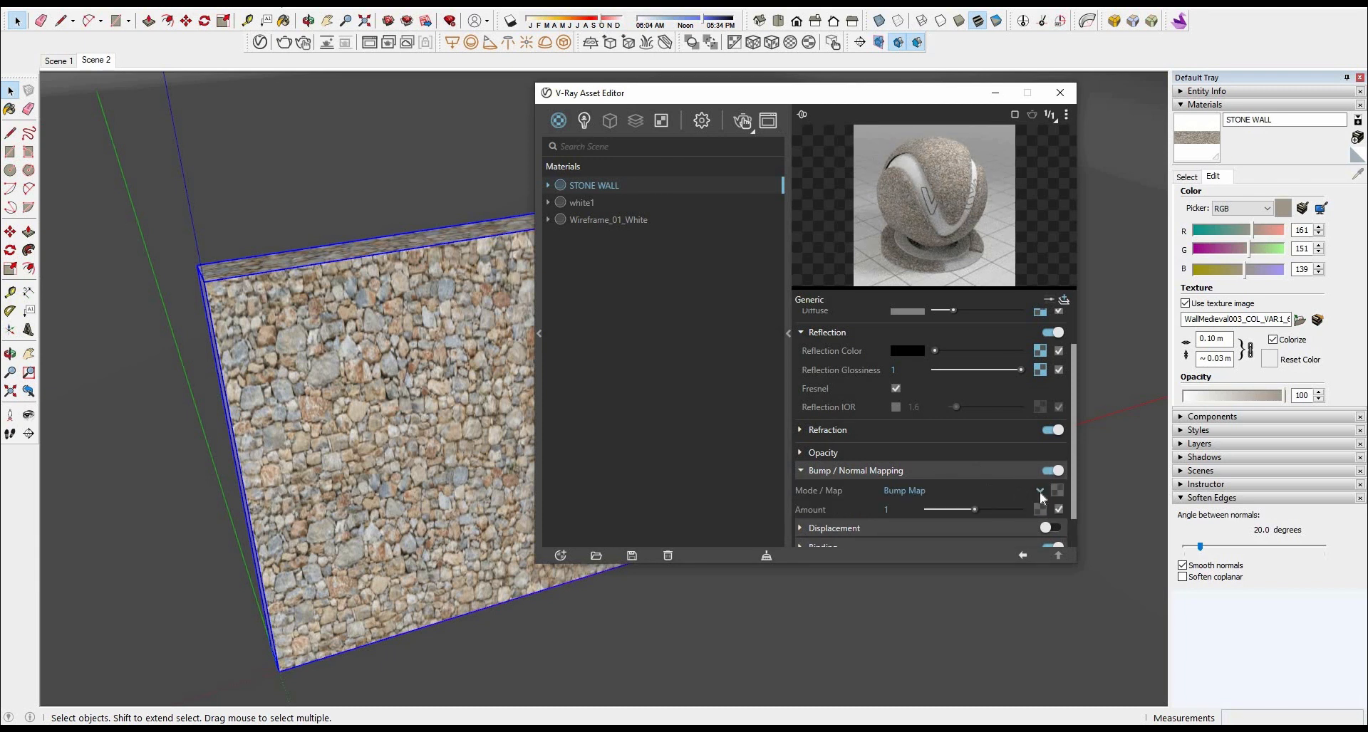
left_click(1040, 491)
left_click(949, 473)
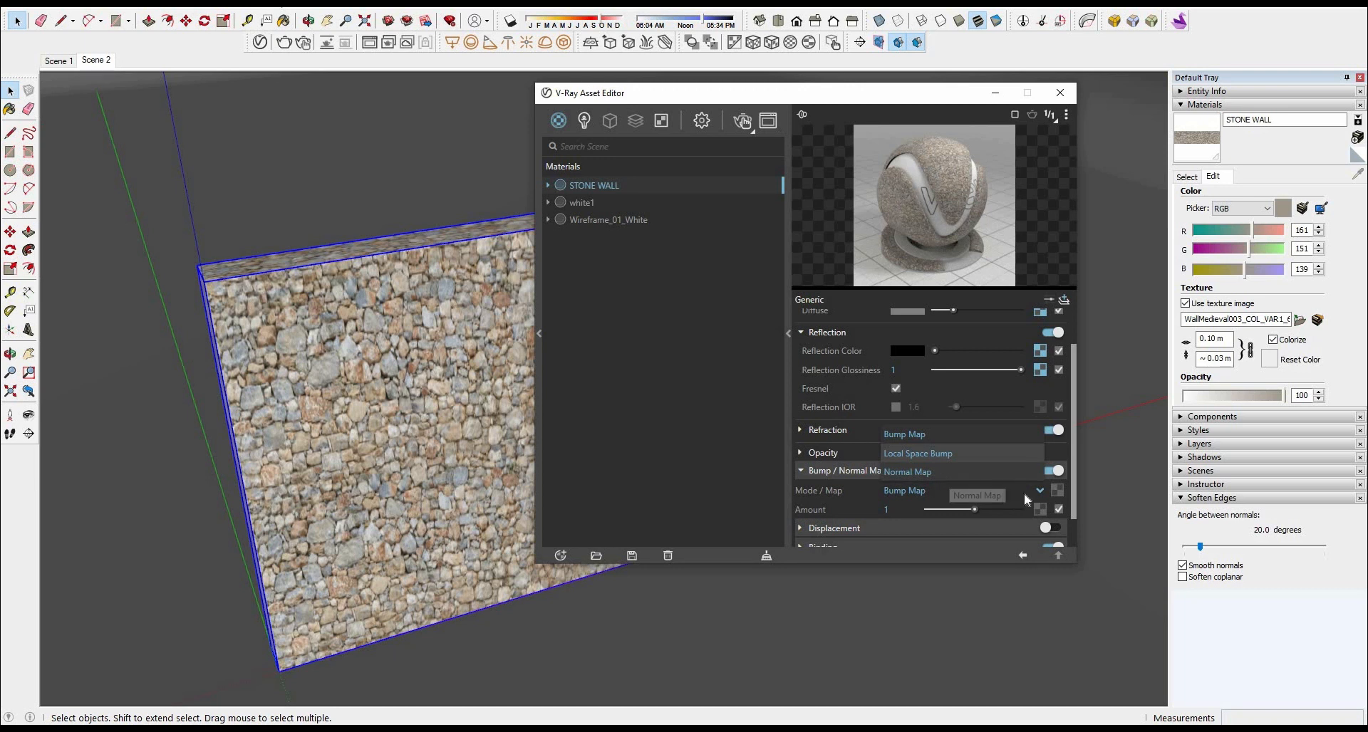
Load WallMedieval003_NRM_6K.jpg as the STONE WALL normal map bitmap, using the Rendering Space (Linear) color space
left_click(1058, 492)
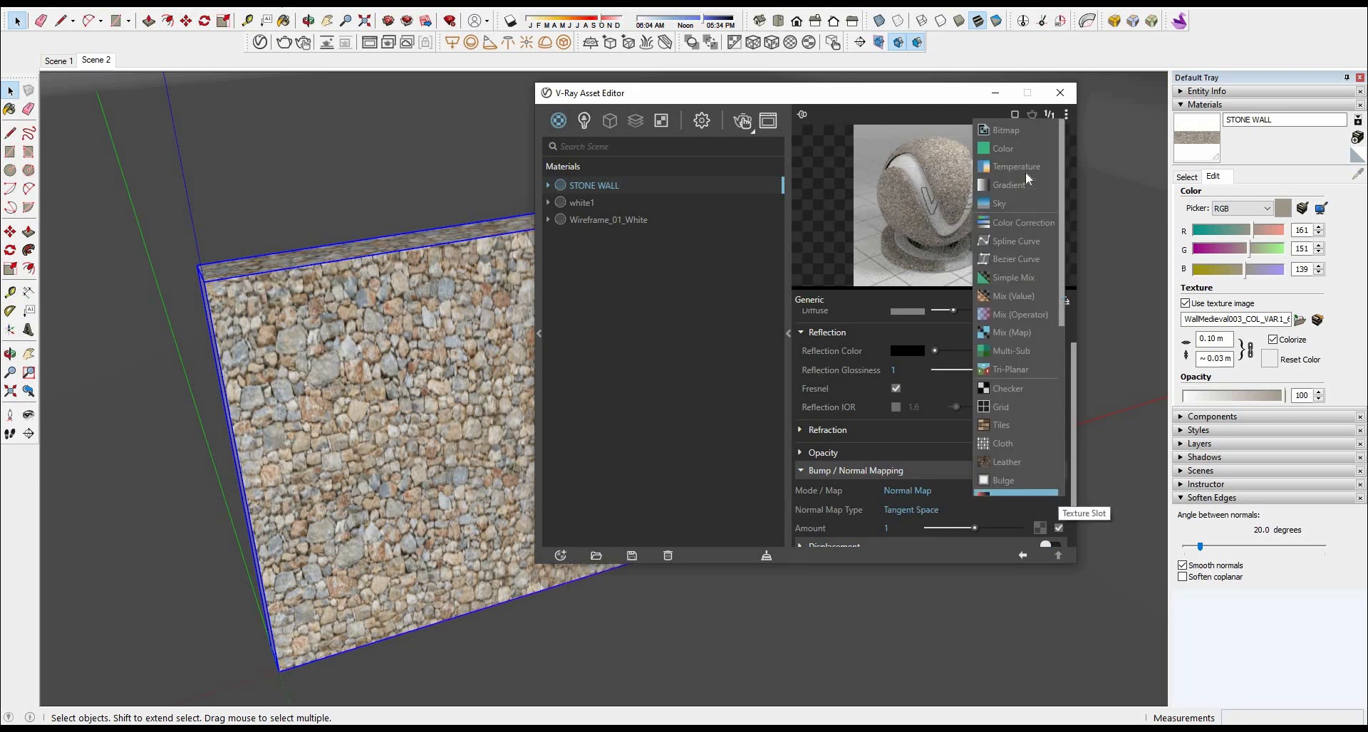
left_click(1019, 133)
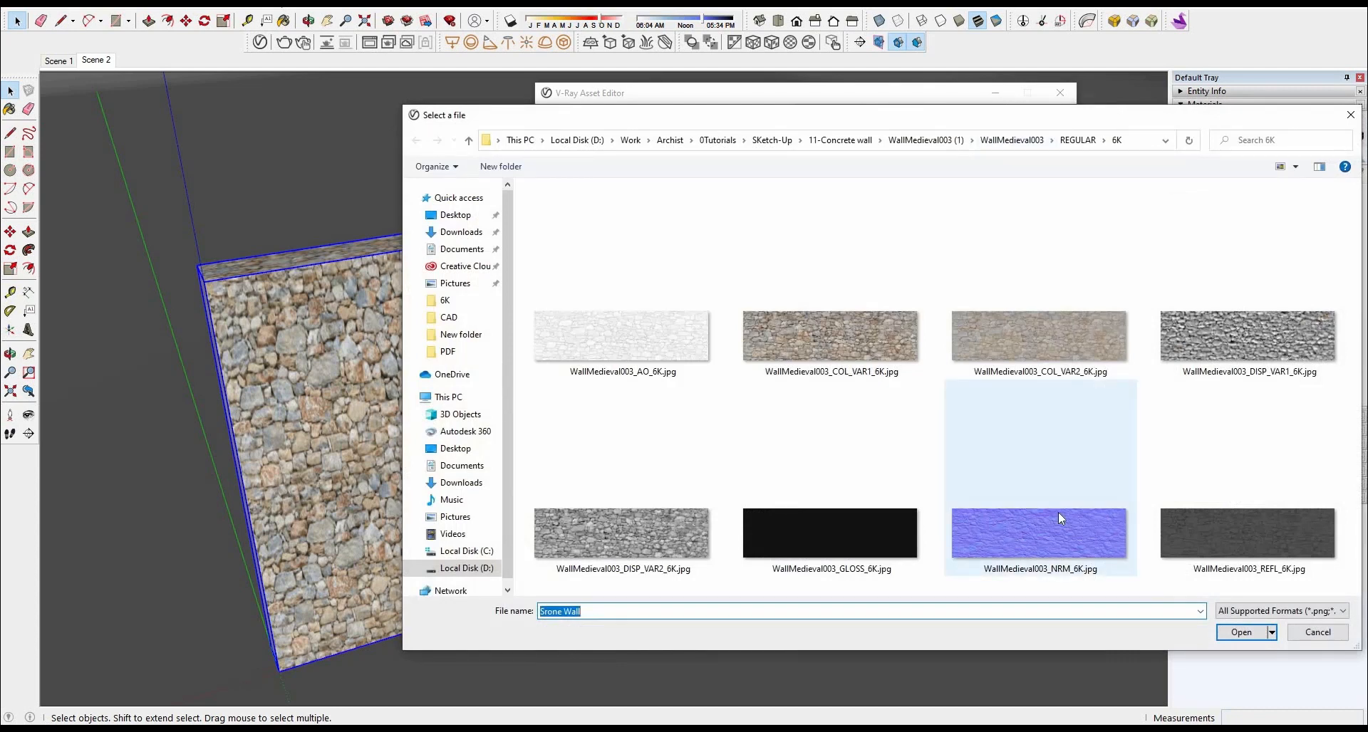
double_click(1058, 511)
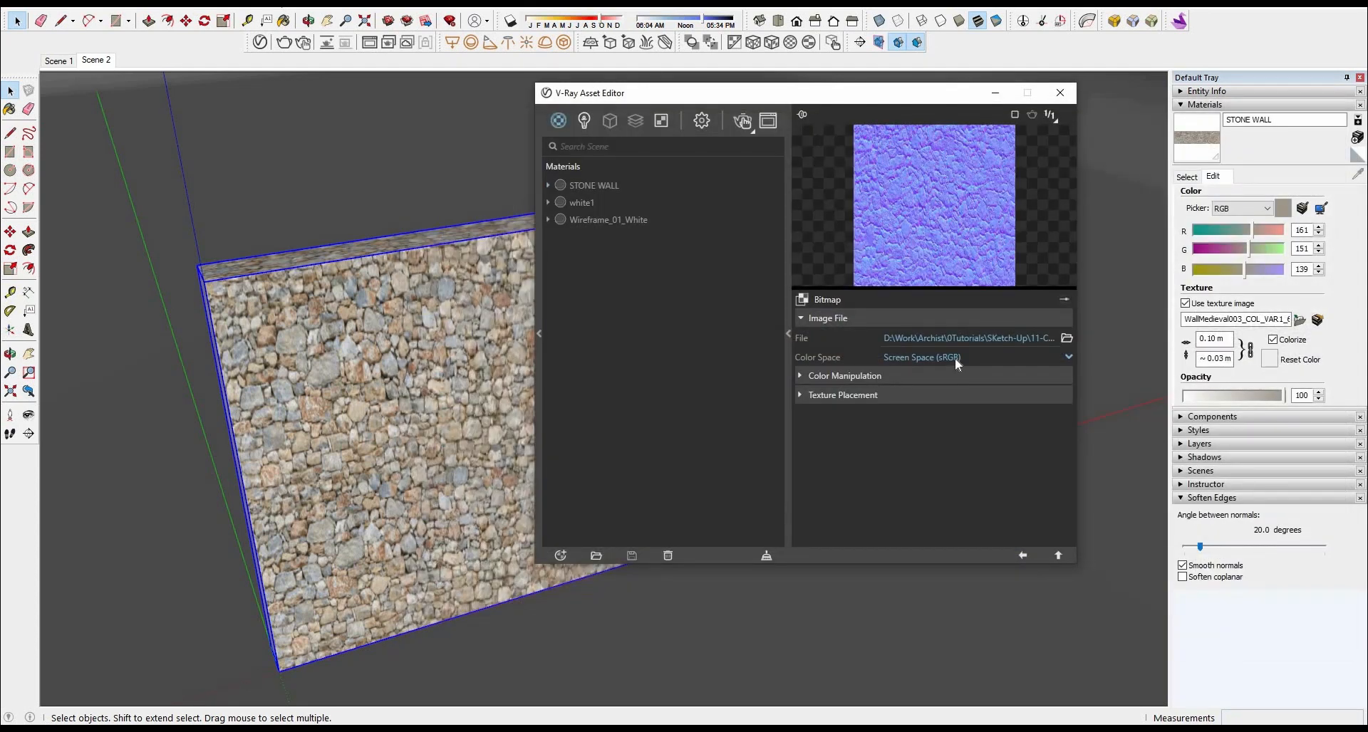
left_click(954, 358)
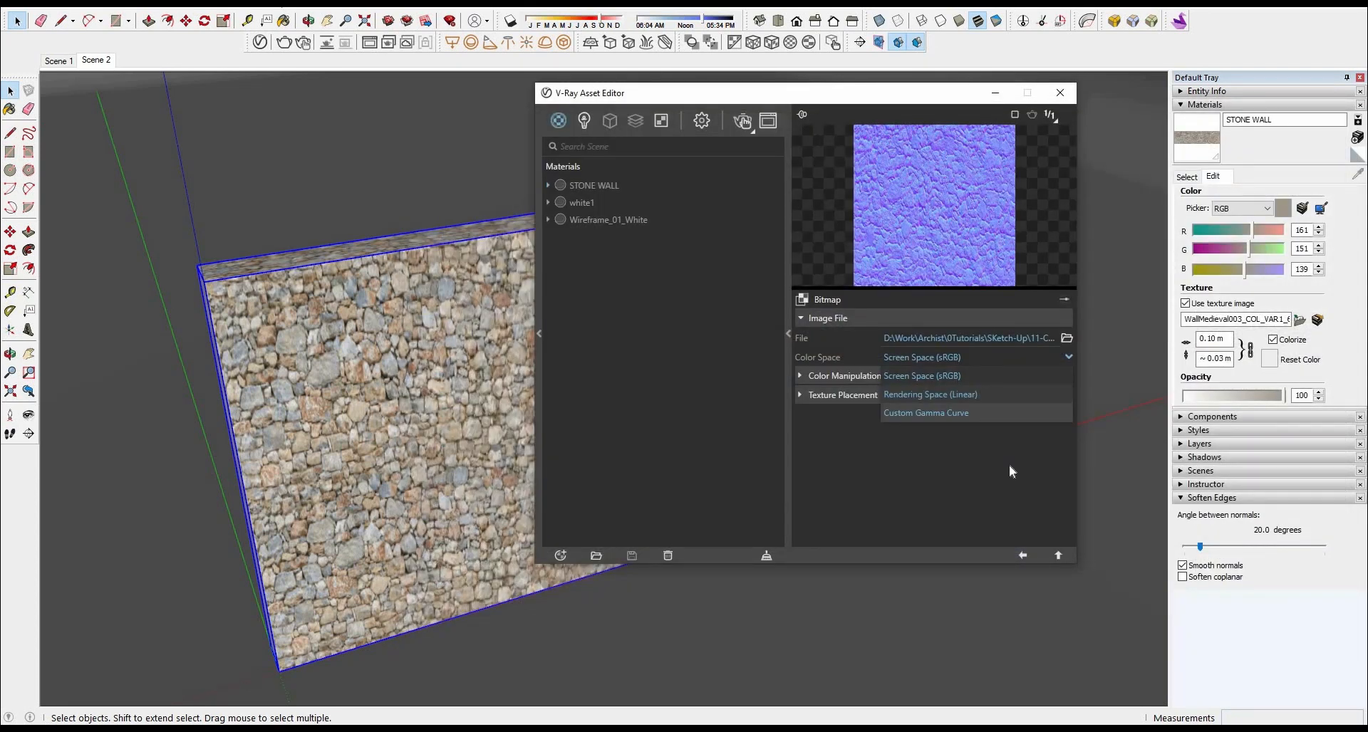
left_click(976, 395)
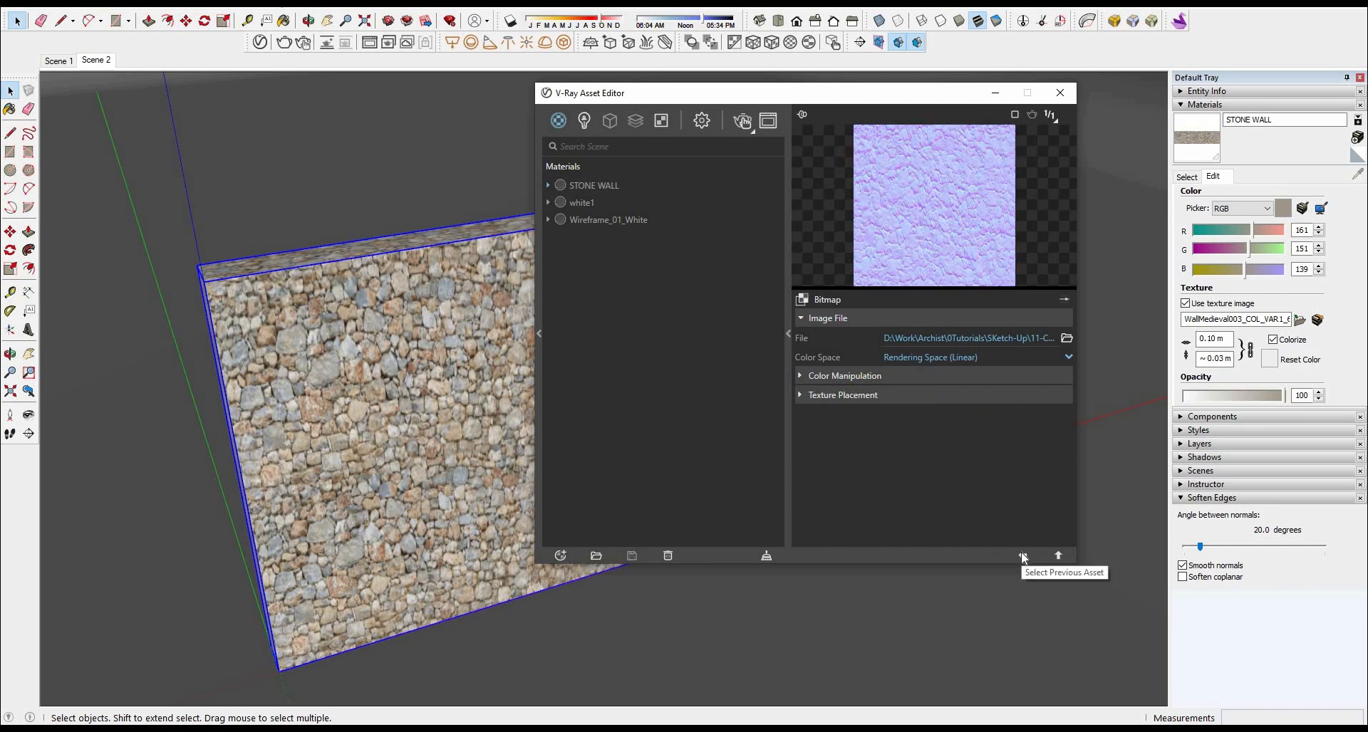
left_click(1022, 556)
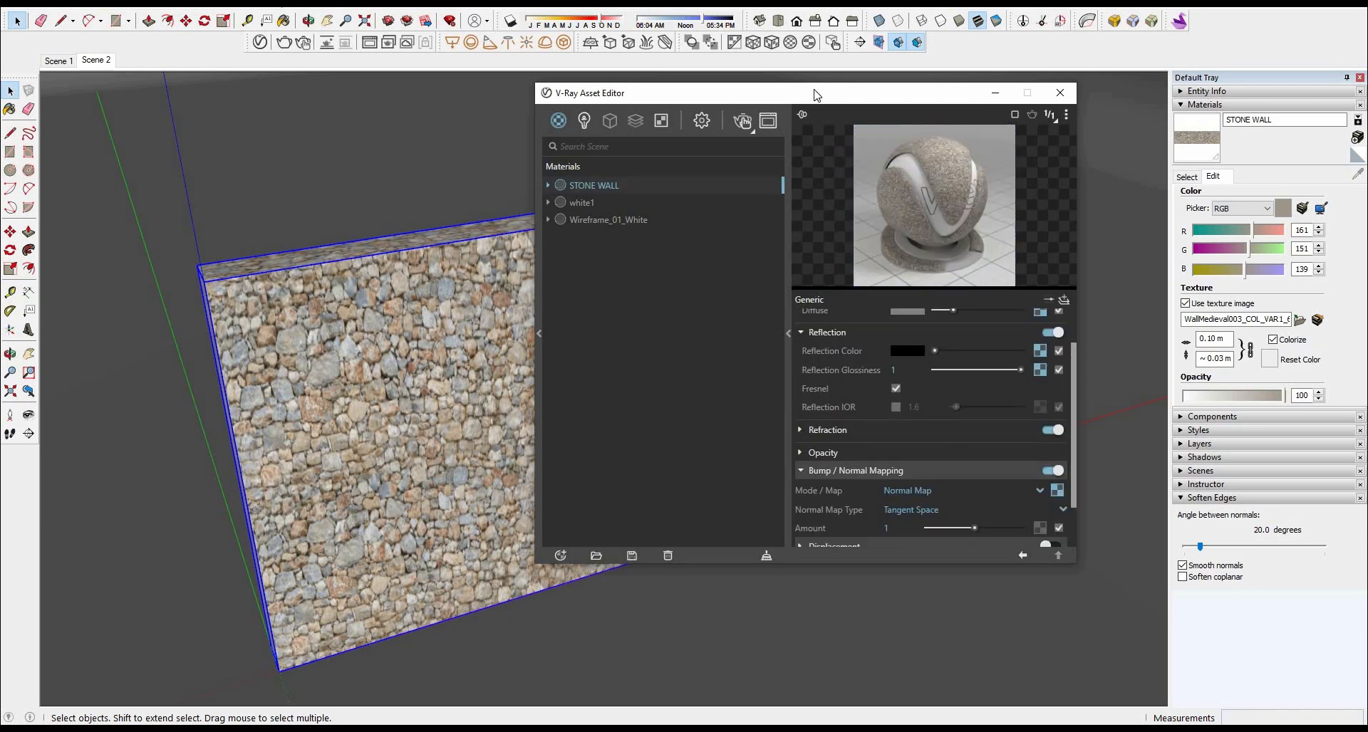
Enable displacement for the STONE WALL material and bring its displacement settings into view
left_click_drag(815, 101, 853, 94)
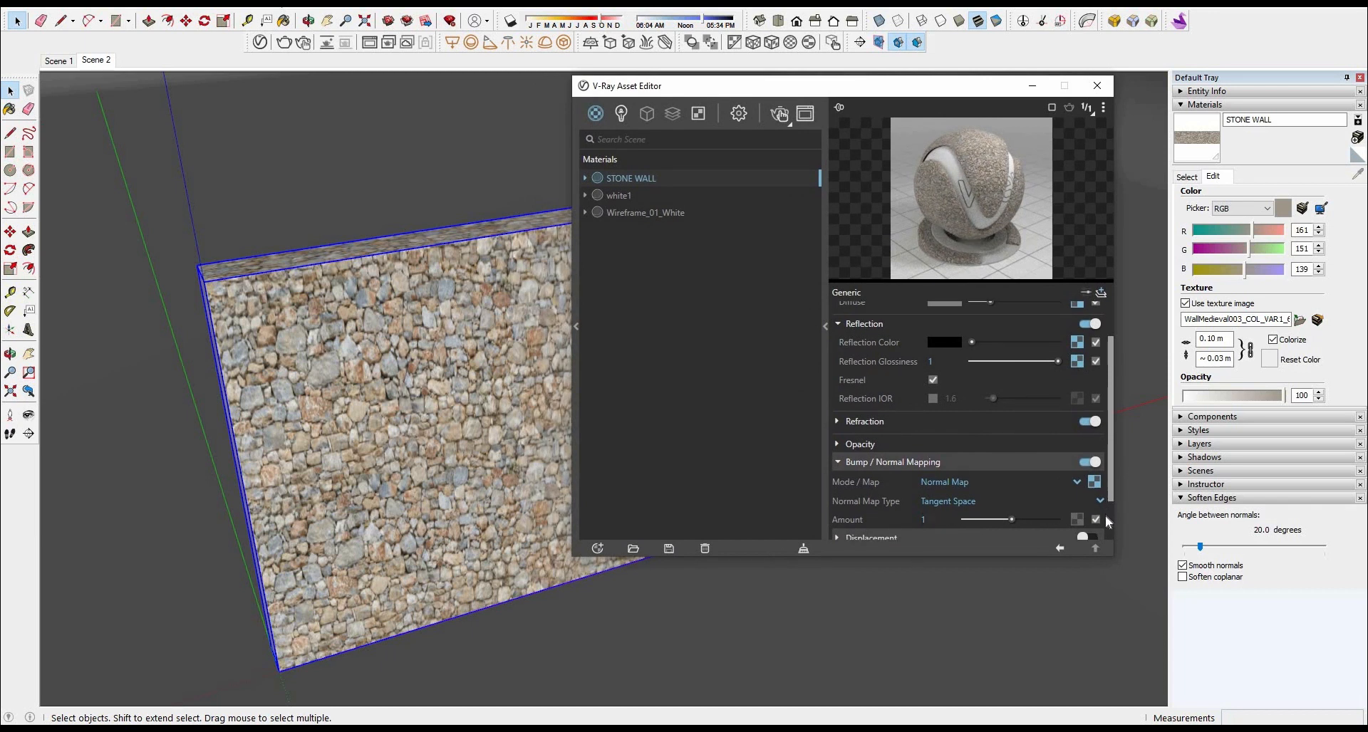
scroll(1106, 516, "down", 2)
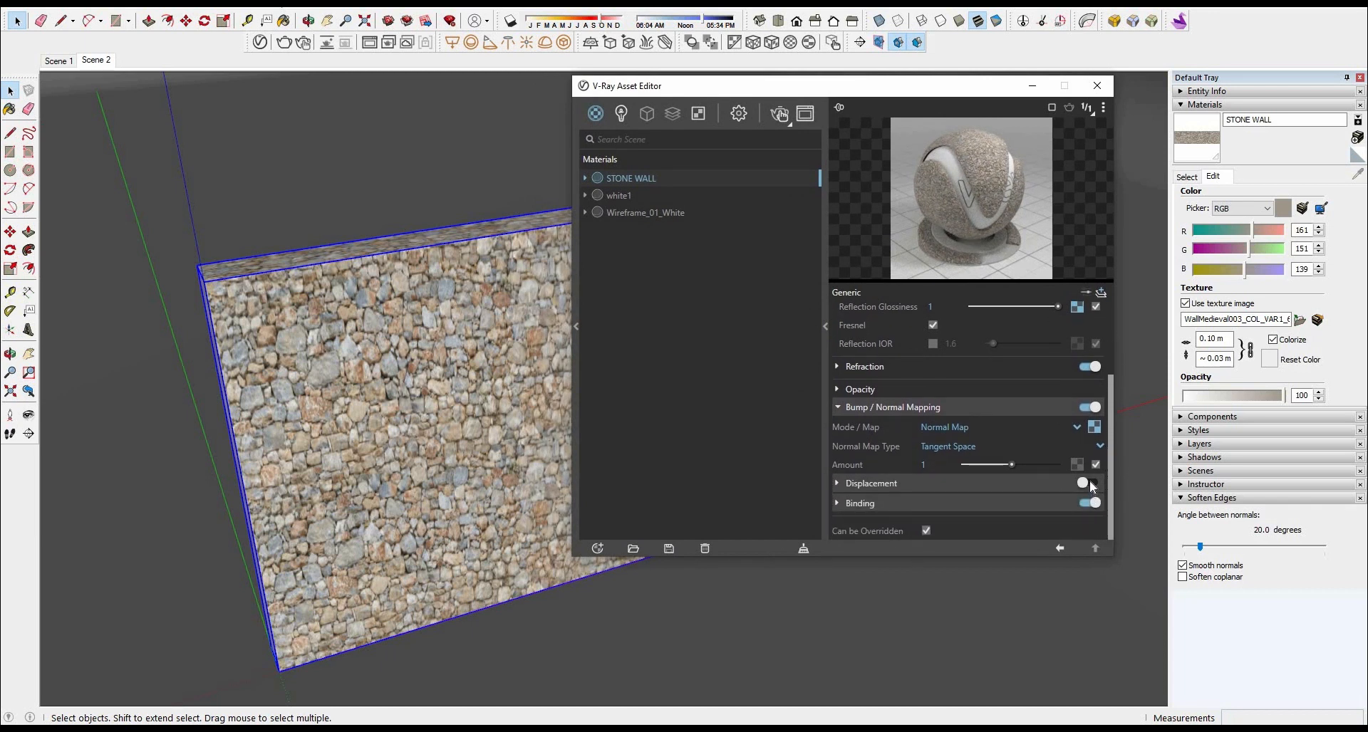
left_click(981, 484)
scroll(1056, 464, "down", 3)
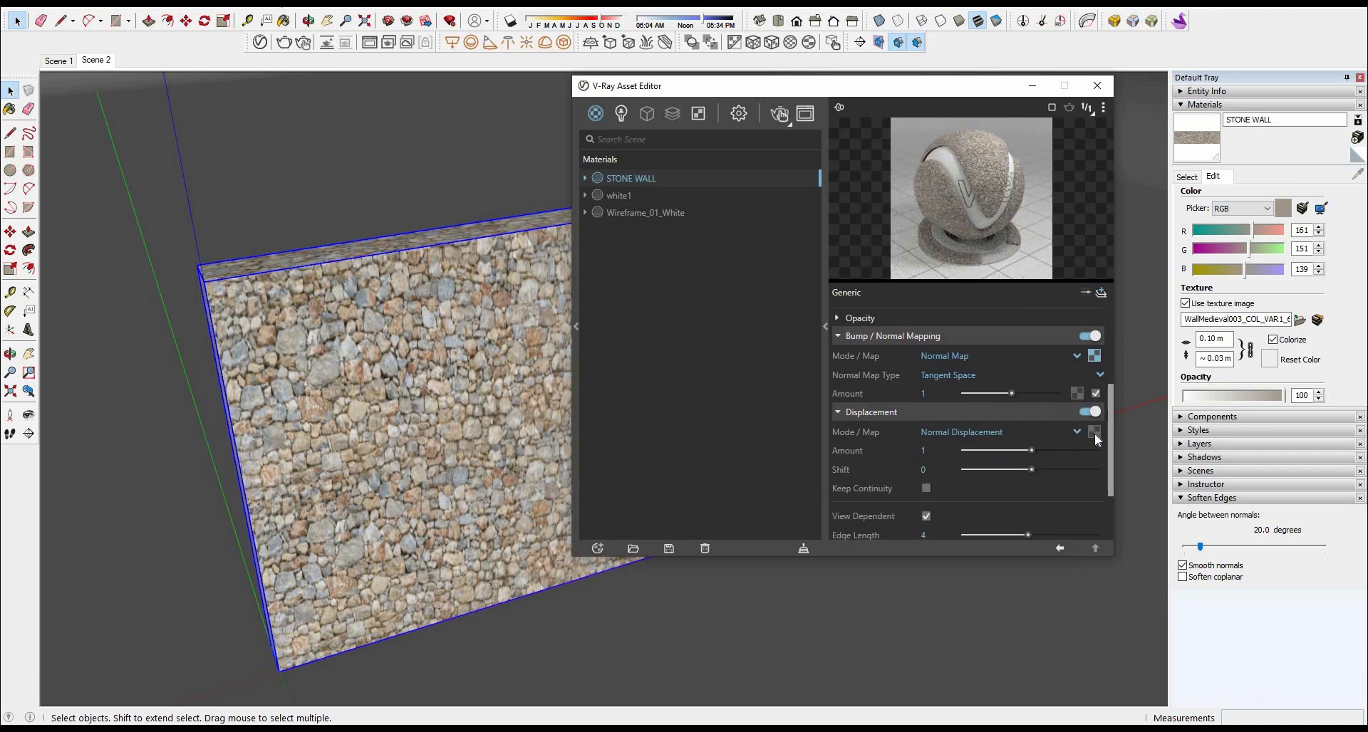
Load WallMedieval003_DISP_VAR2_6K.jpg as the STONE WALL displacement bitmap, using the Rendering Space (Linear) color space
left_click(1094, 433)
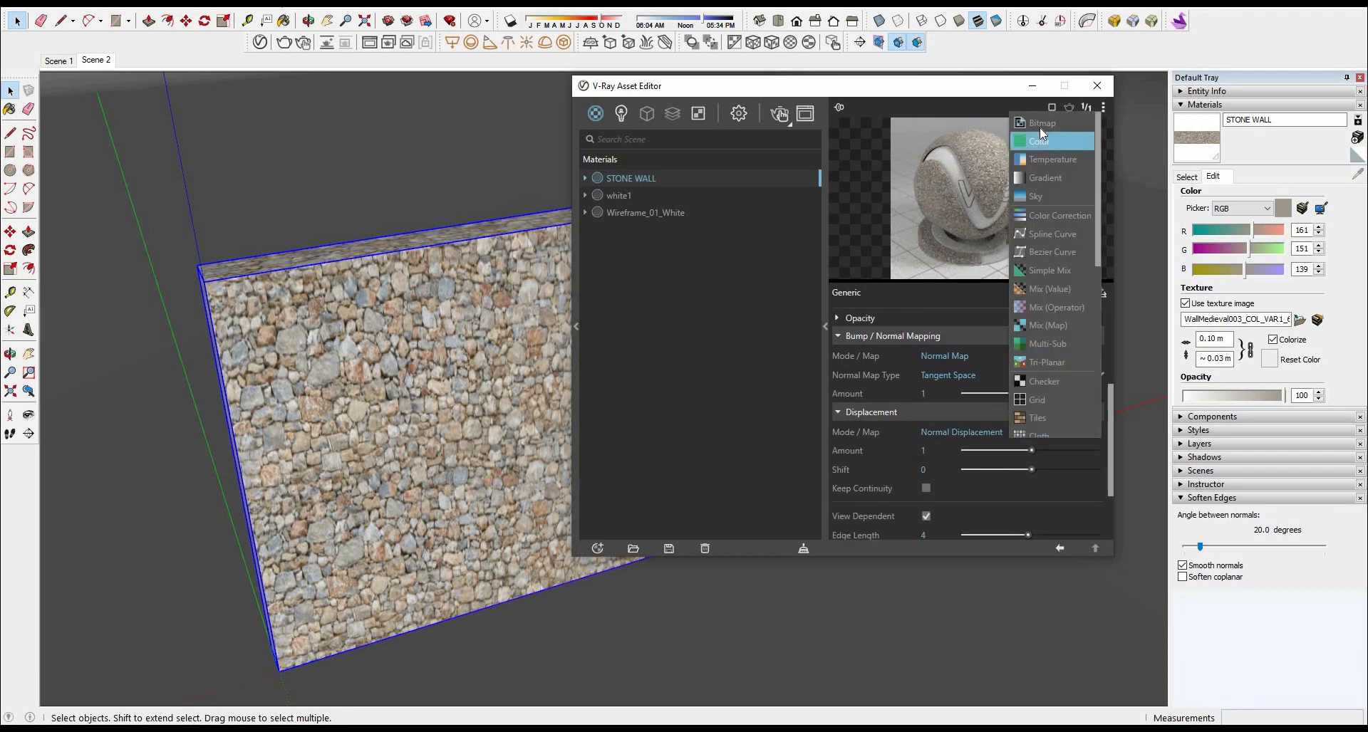
left_click(1118, 408)
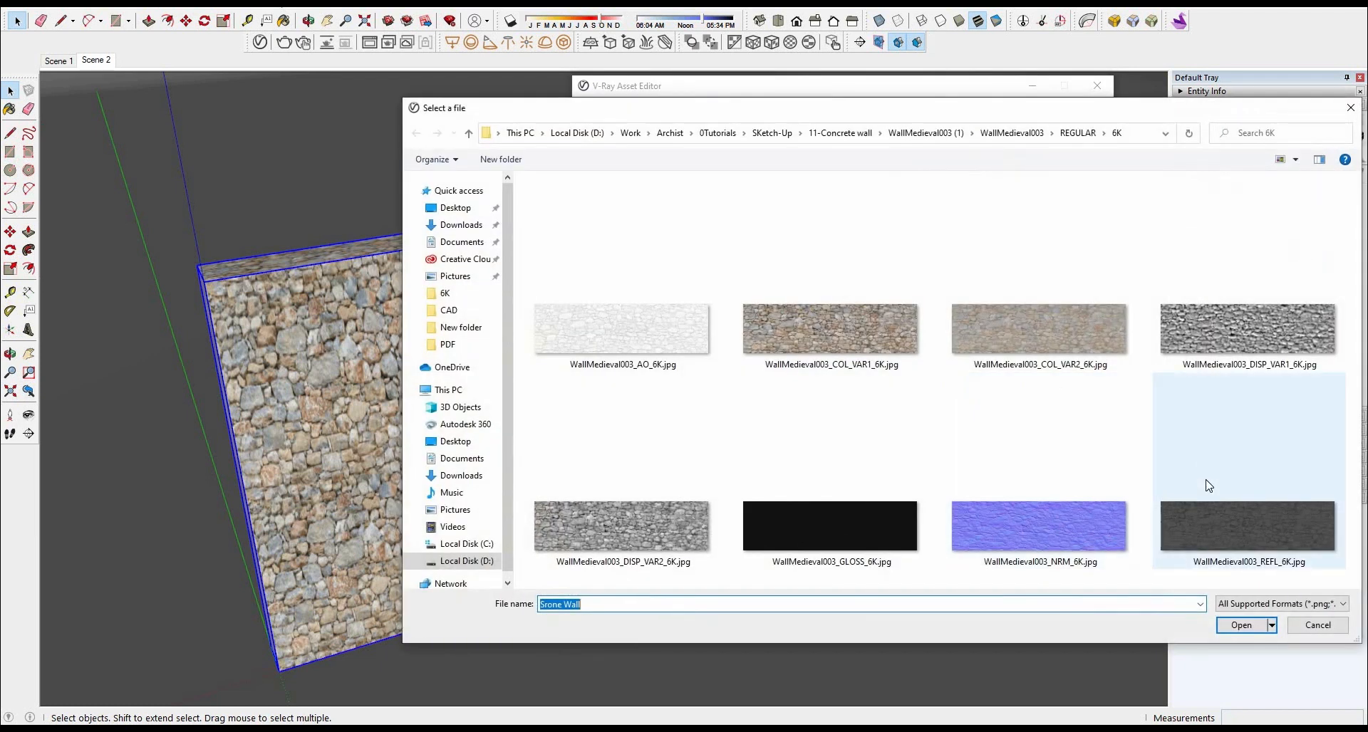
left_click(873, 519)
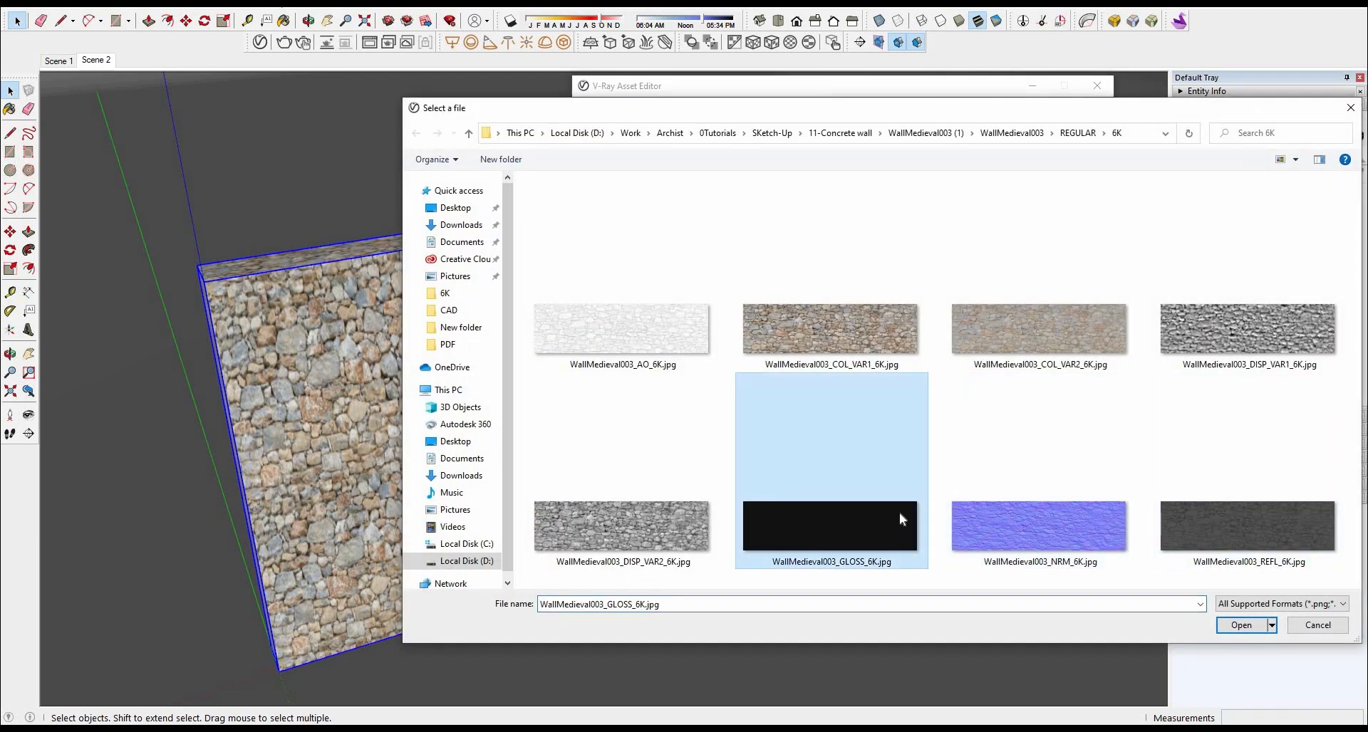
double_click(609, 535)
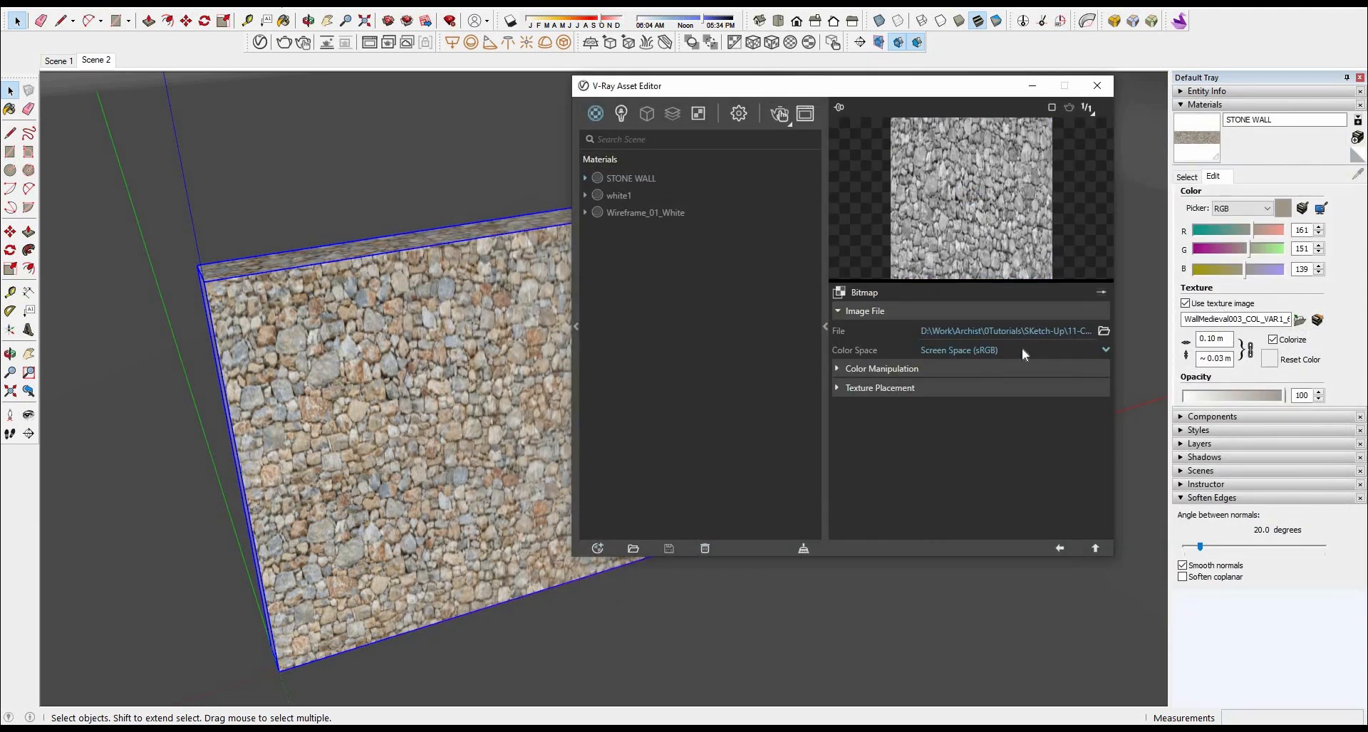
left_click(1021, 347)
left_click(1022, 387)
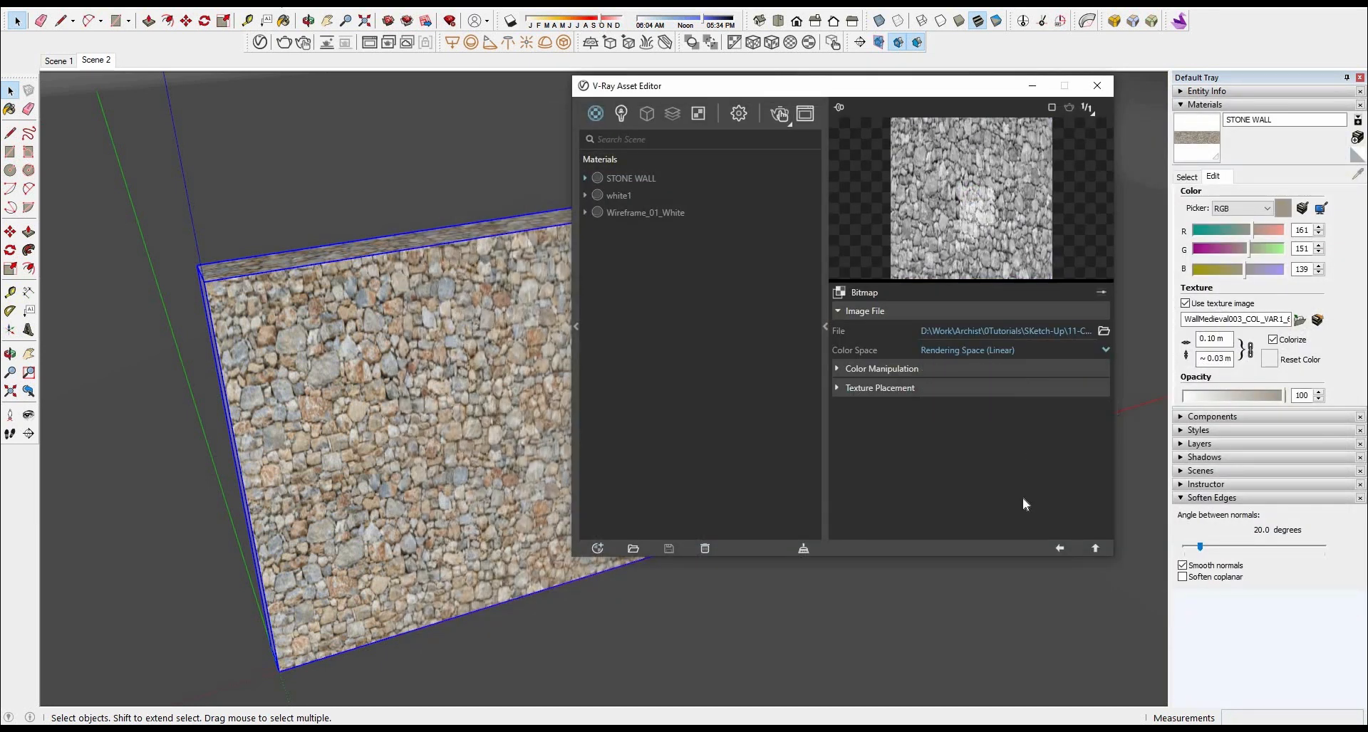
left_click(1060, 549)
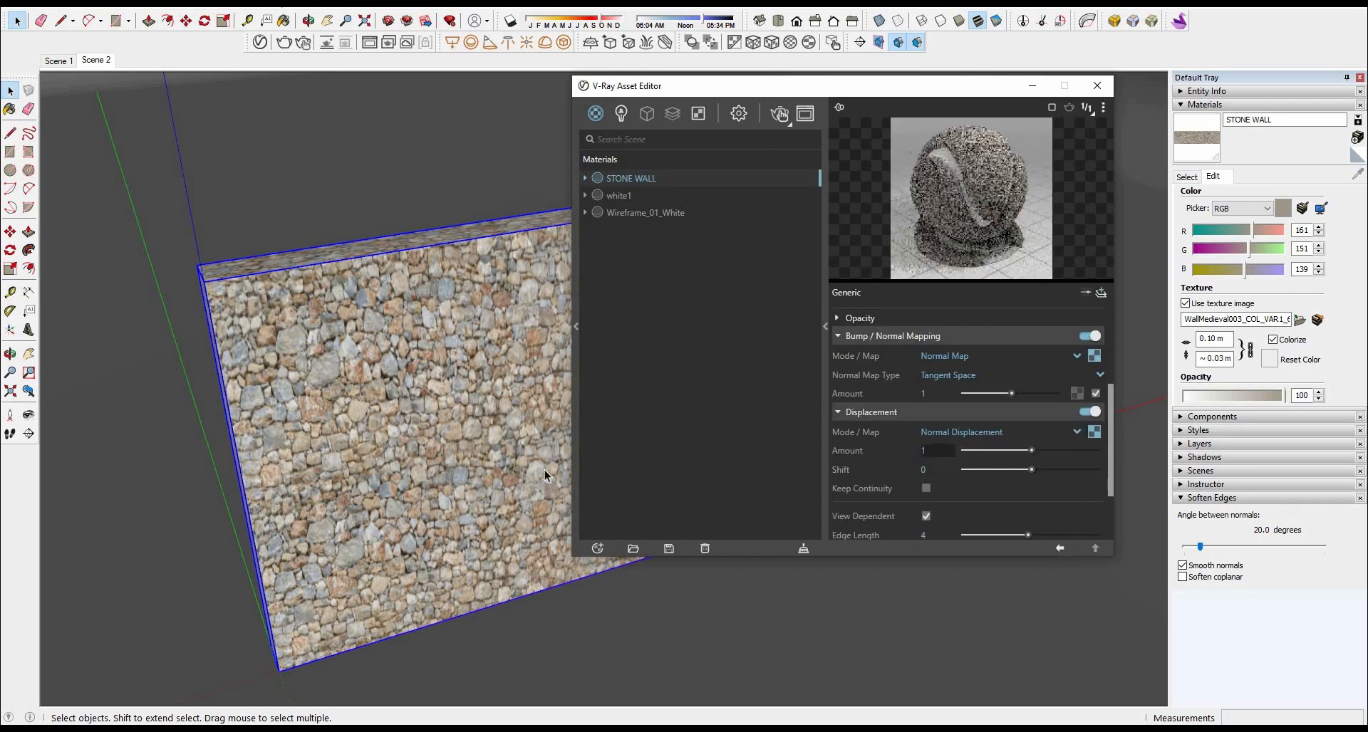
Start a V-Ray interactive render of the scene and frame the wall's upper corner in close-up
left_click_drag(620, 85, 821, 90)
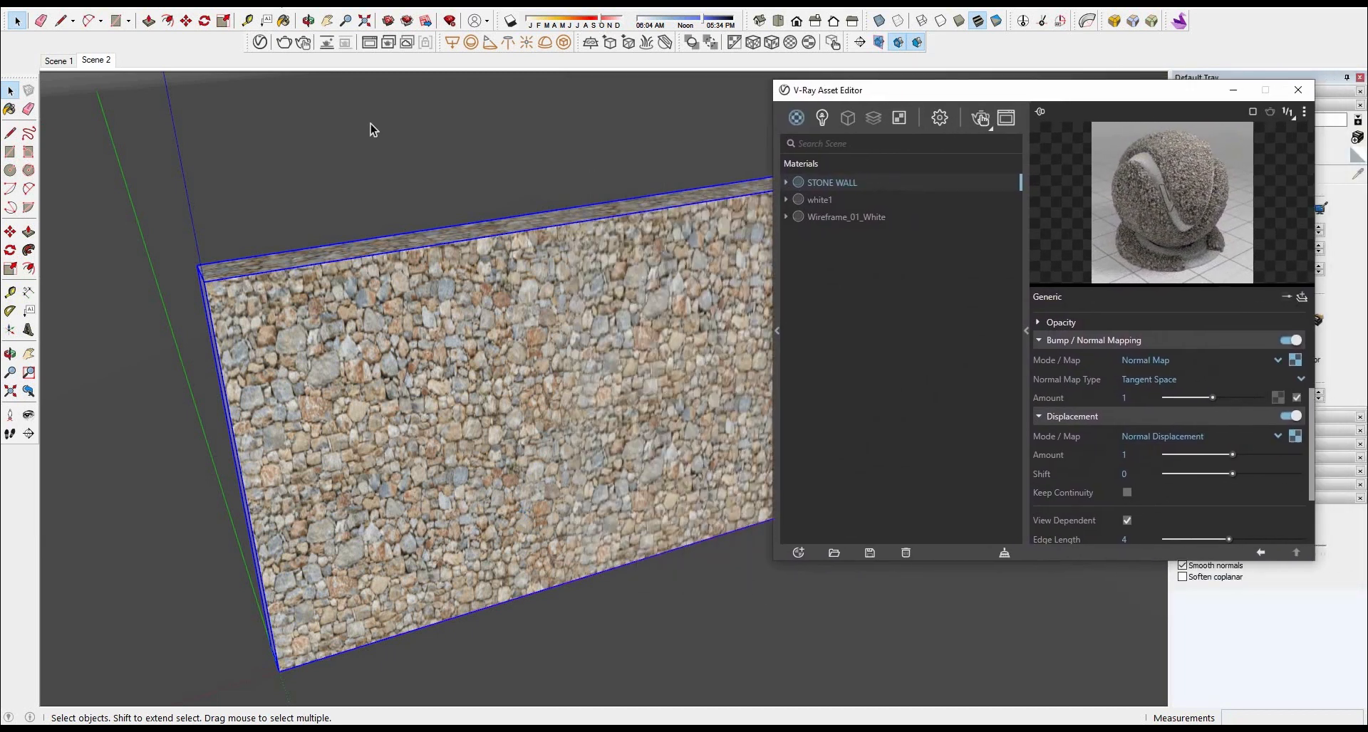
left_click(304, 42)
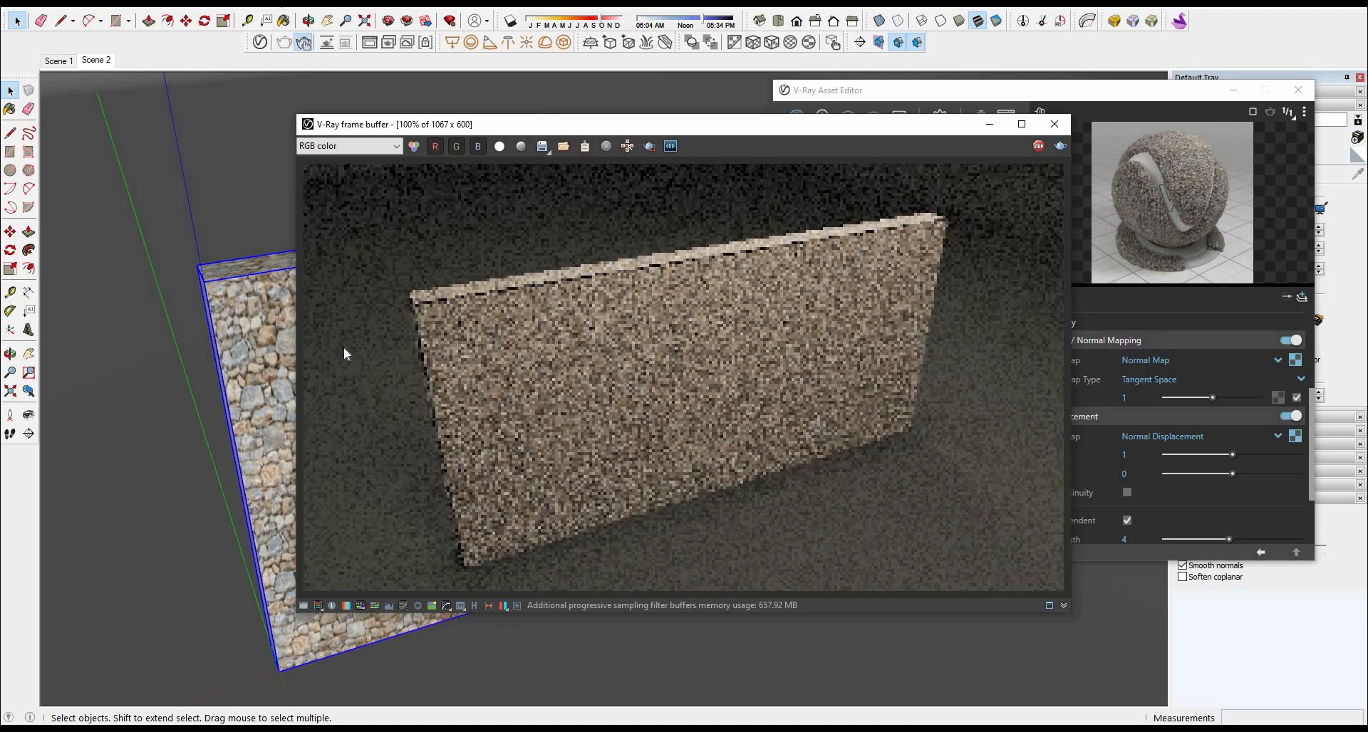
mouse_move(207, 464)
middle_mouse_down()
mouse_move(250, 320)
mouse_move(219, 343)
middle_mouse_up()
scroll(605, 568, "up", 5)
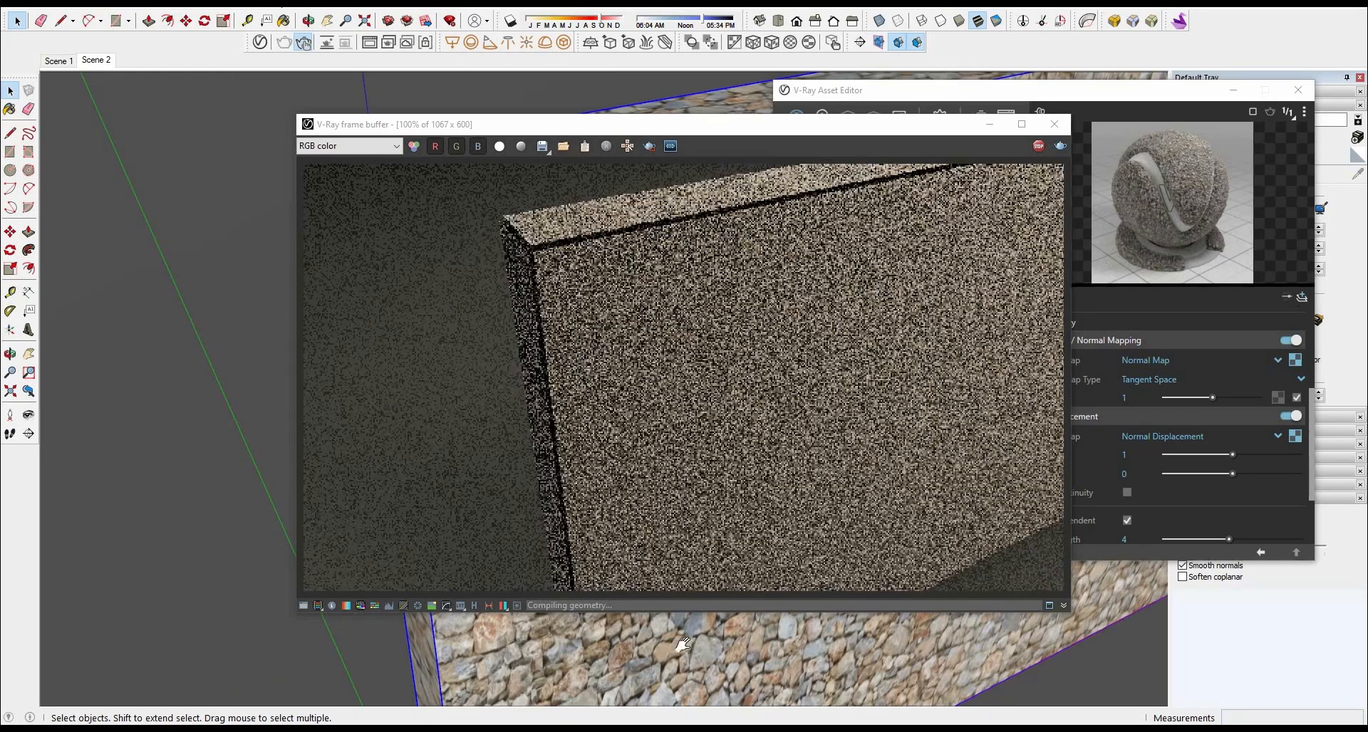
middle_click_drag(684, 646, 690, 645)
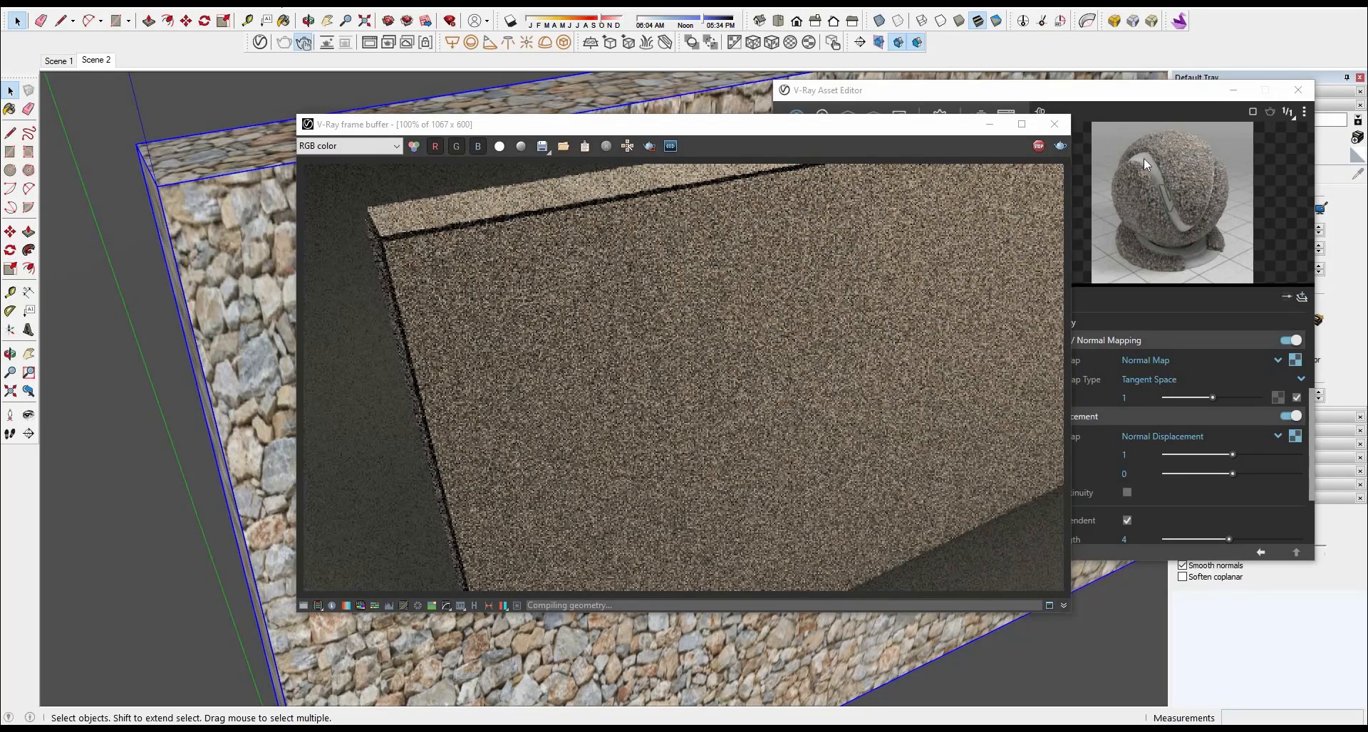
Open the wall group, select all its connected faces and paint them with the STONE WALL material
left_click_drag(1033, 91, 1084, 235)
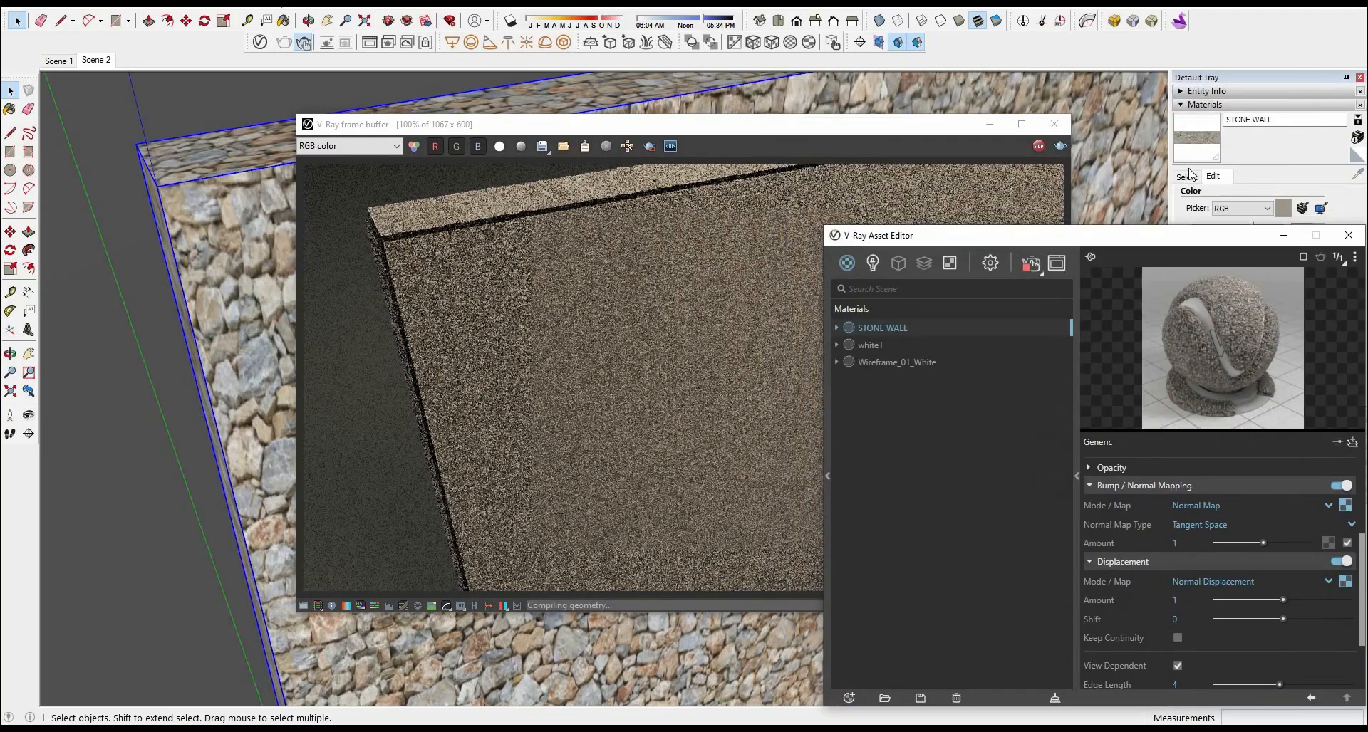
left_click(267, 223)
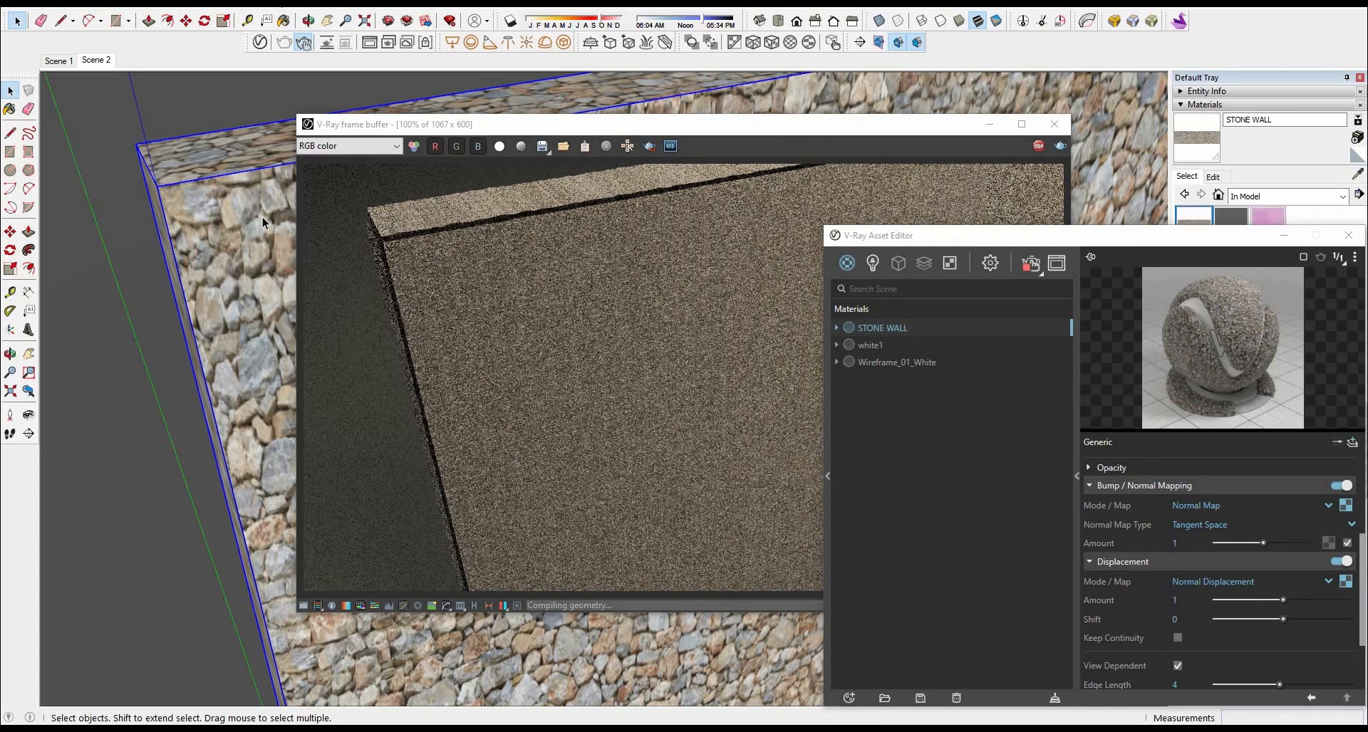
triple_click(249, 224)
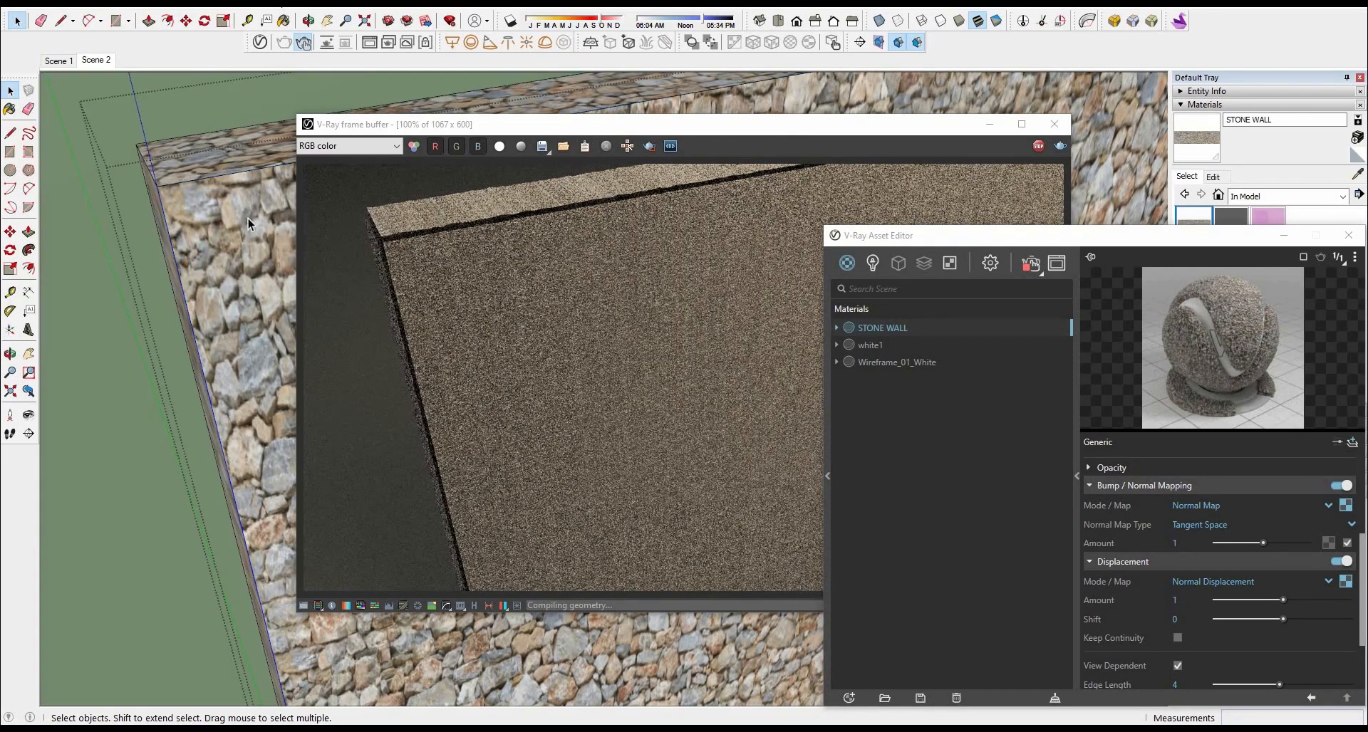
left_click(1204, 139)
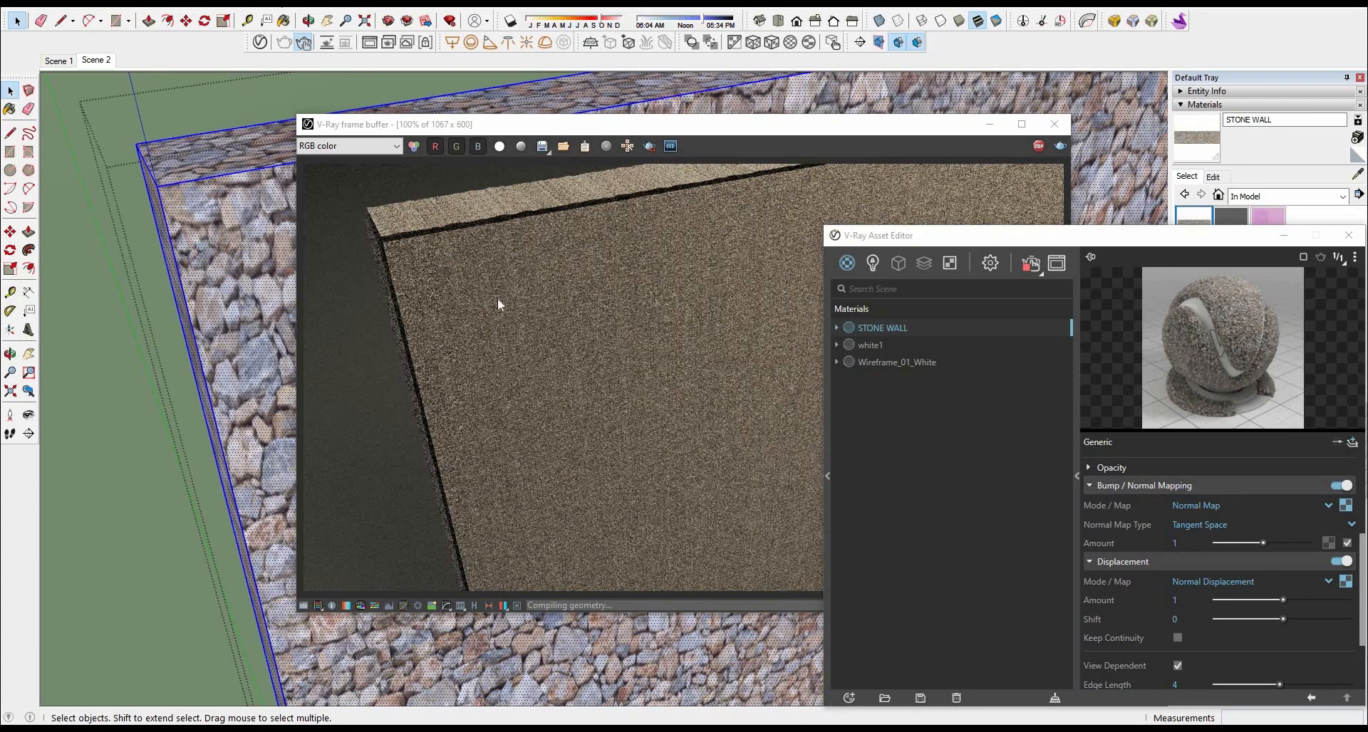
left_click(246, 258)
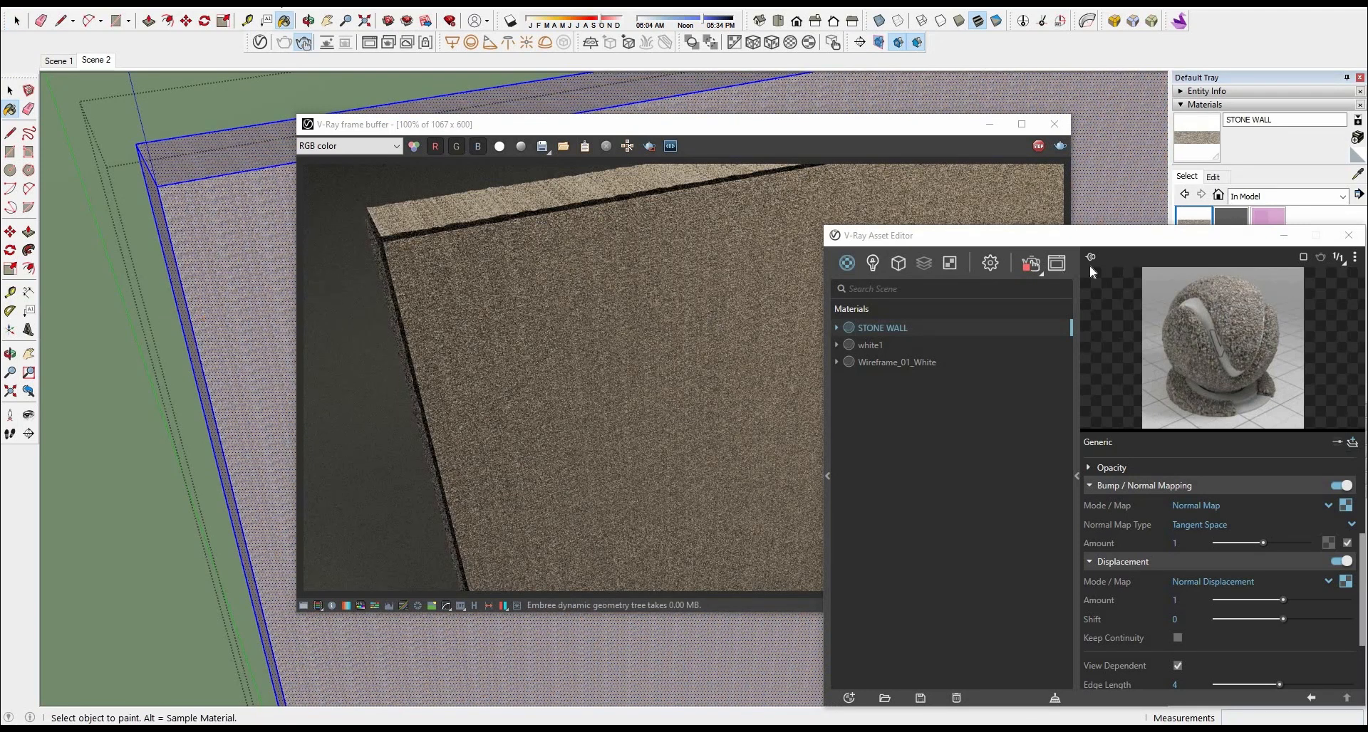
Set the STONE WALL texture width to 3 m after trying 1 m
mouse_move(926, 235)
left_mouse_down()
mouse_move(509, 265)
mouse_move(610, 230)
left_mouse_up()
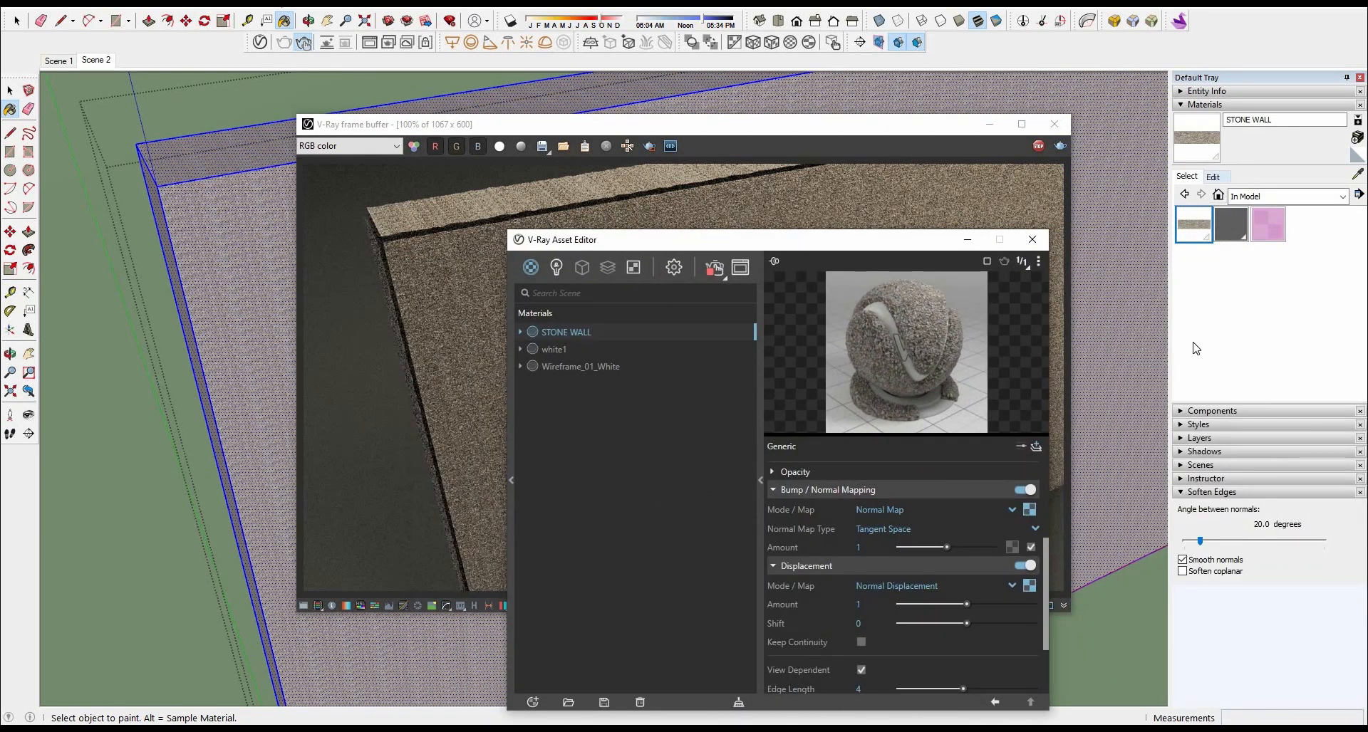
left_click(1212, 176)
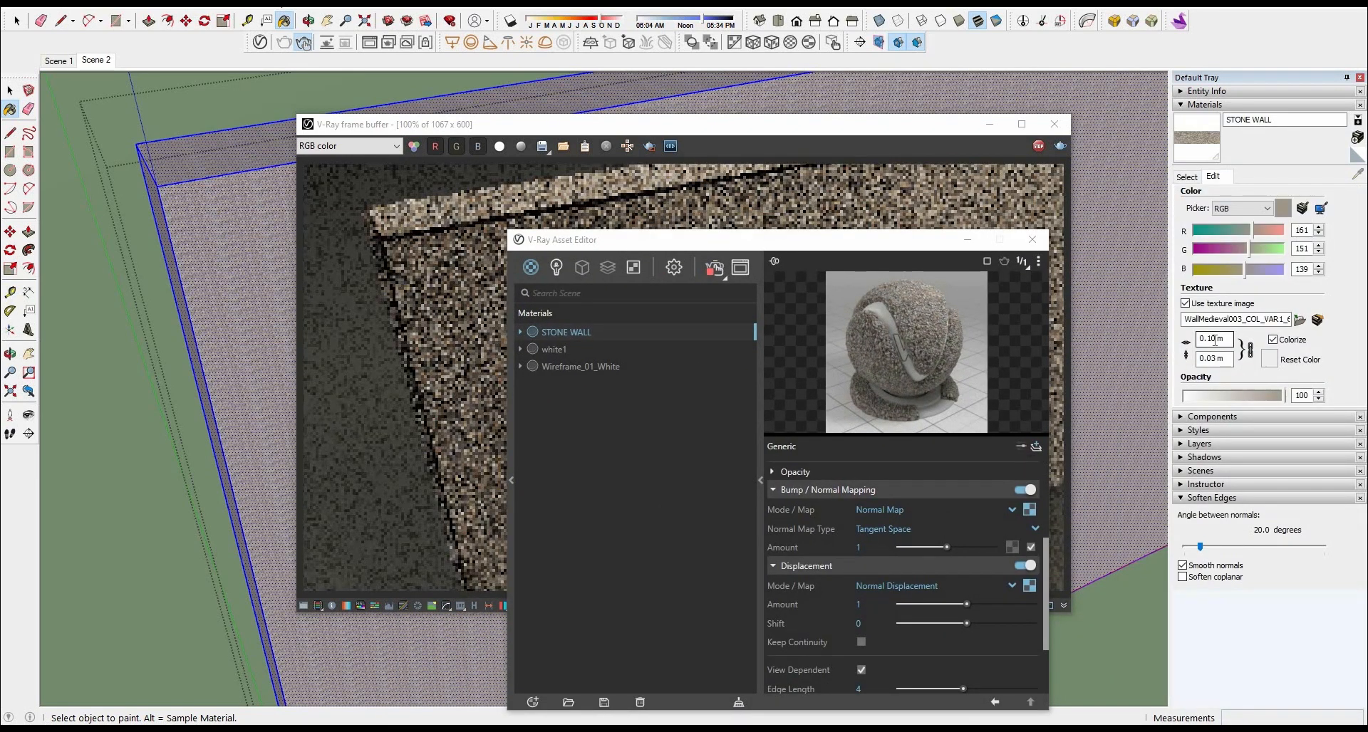
double_click(1215, 340)
type("1m")
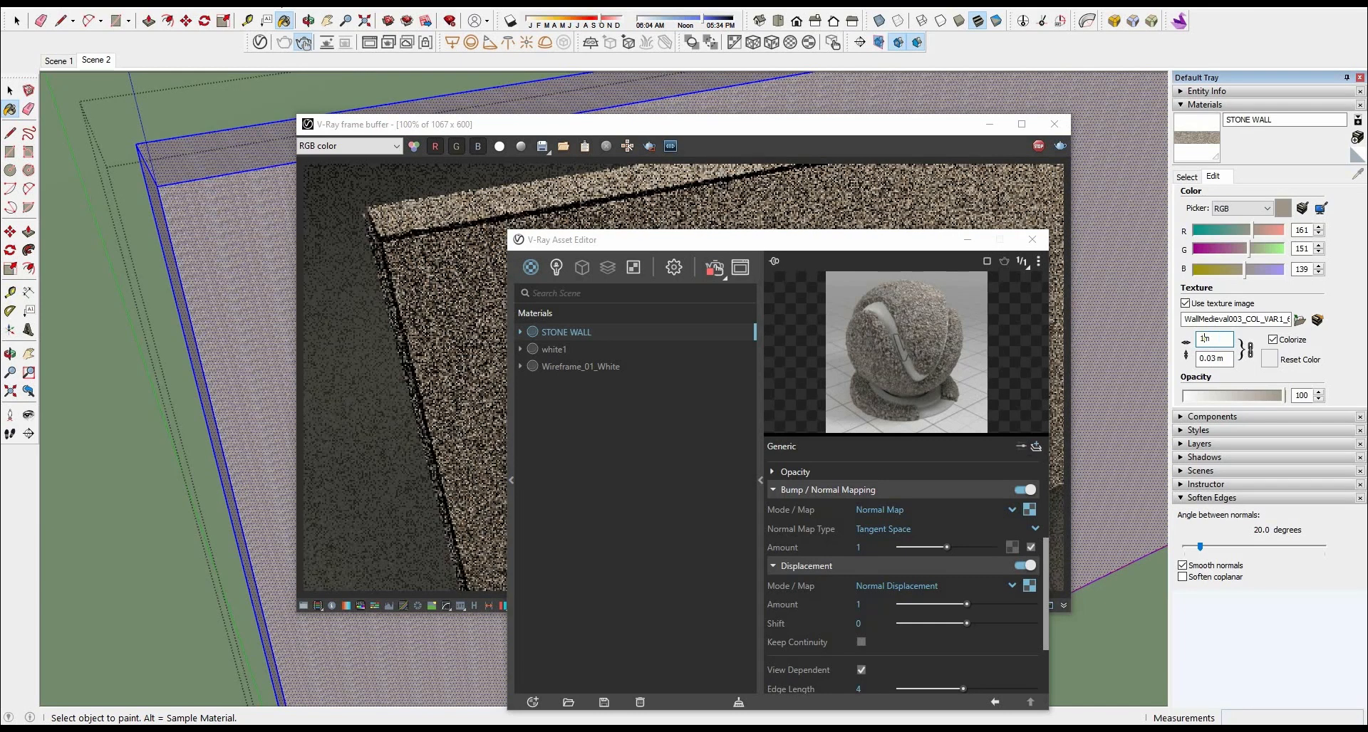
key("Return")
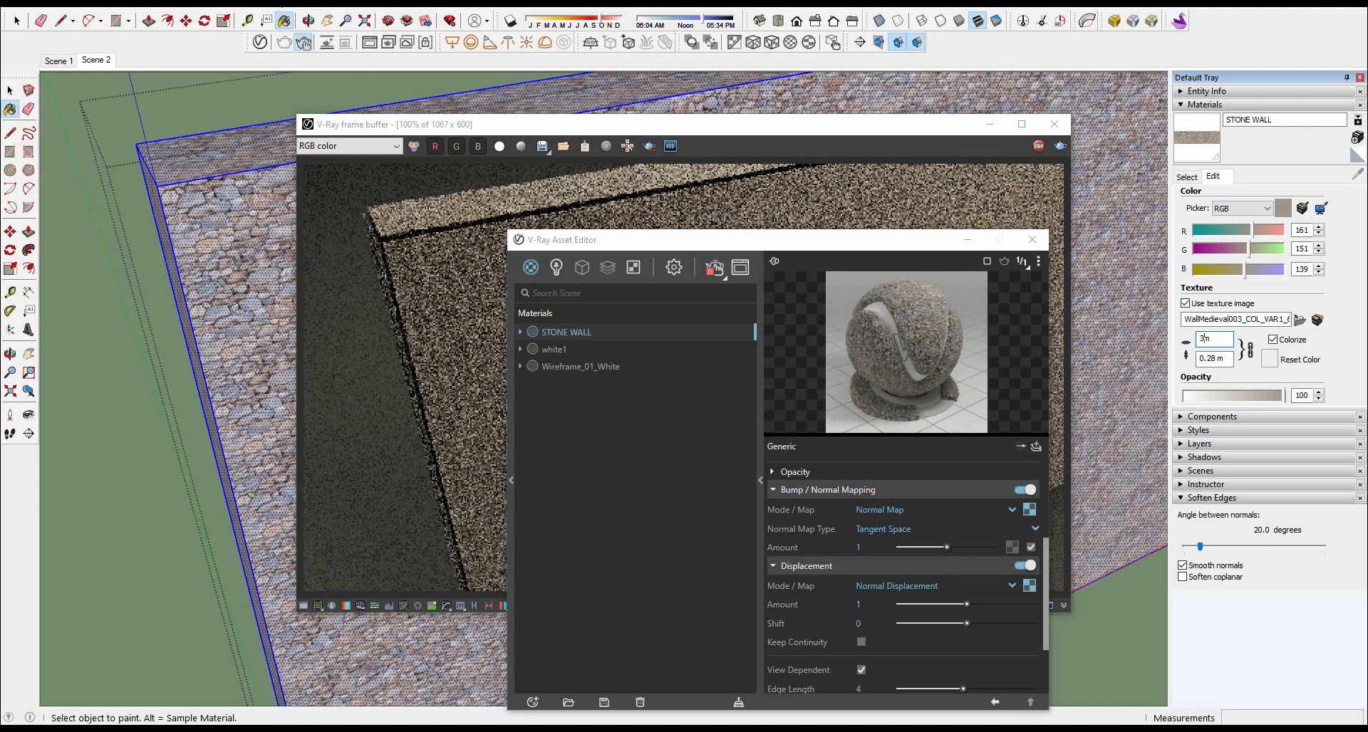
key("Return")
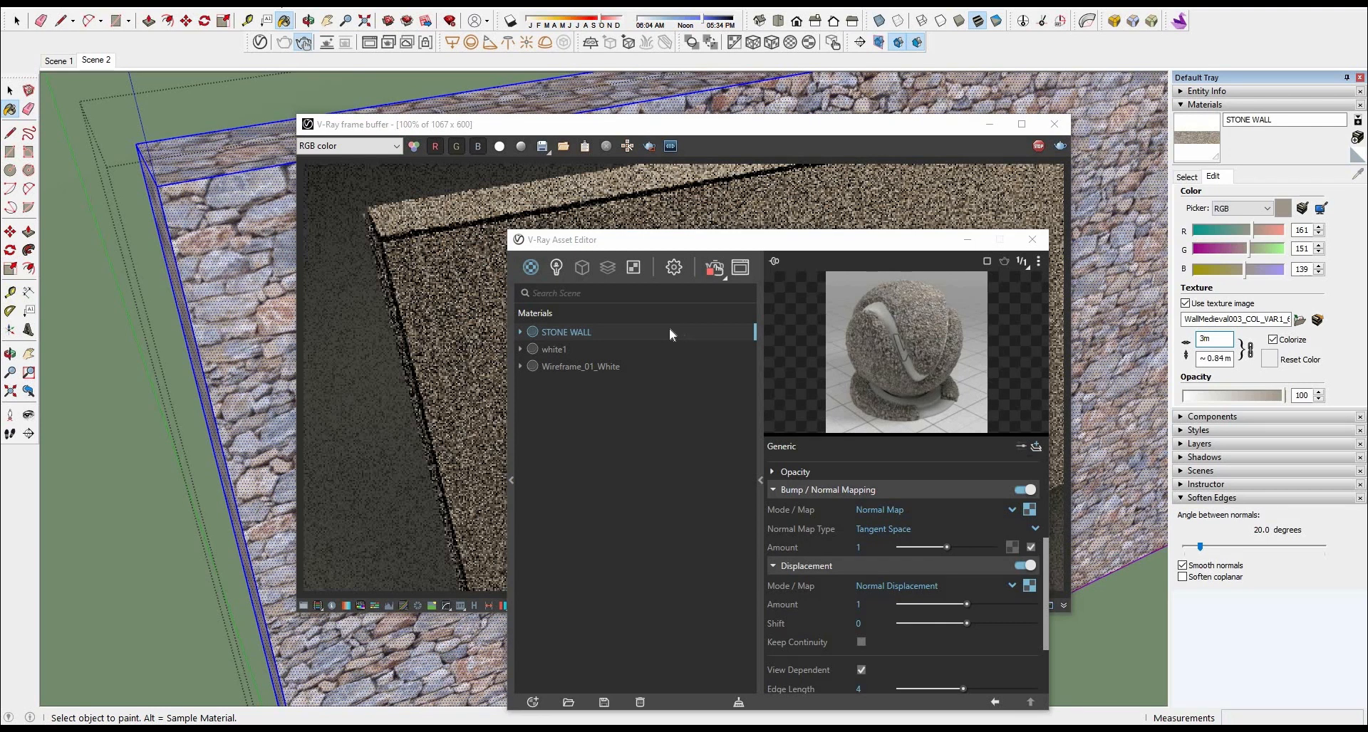
Stop the interactive render, close its frame buffer and leave the wall group
left_click(710, 275)
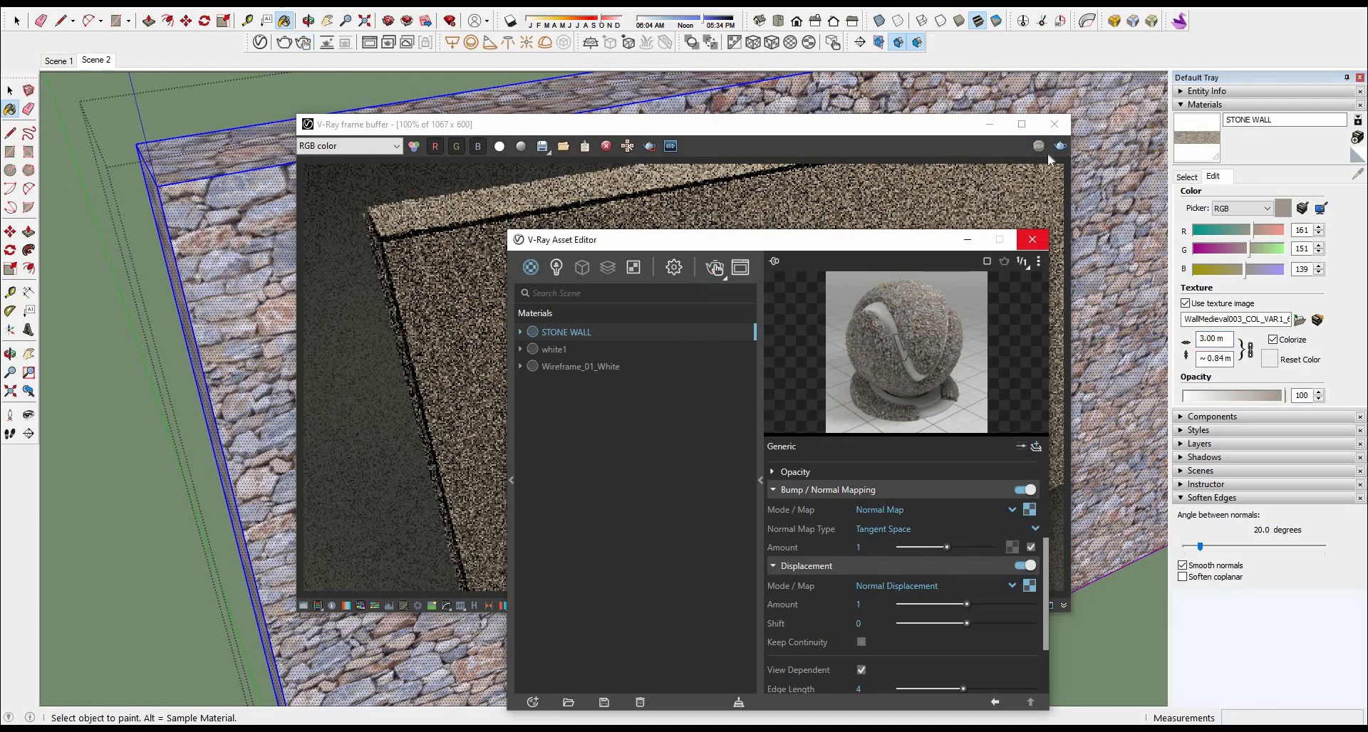
left_click(1055, 128)
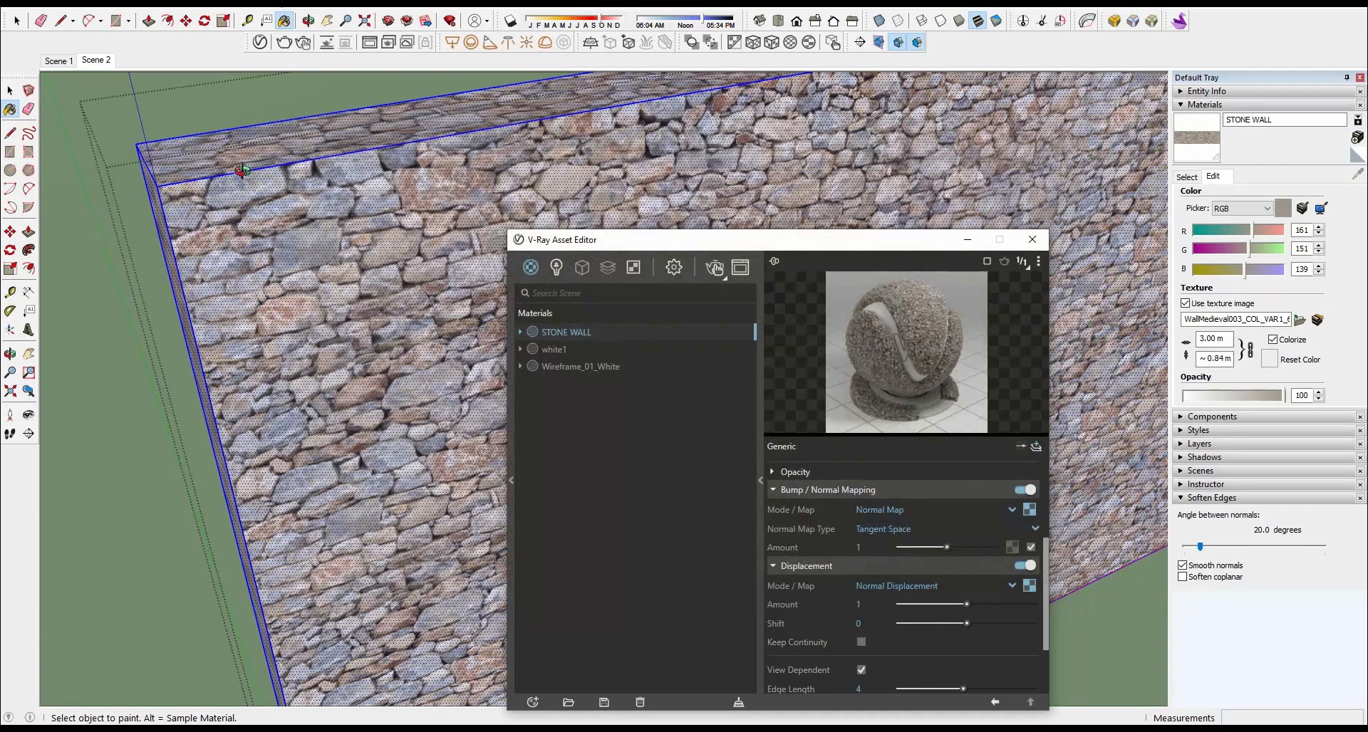
middle_click_drag(242, 171, 264, 98)
left_click(269, 96)
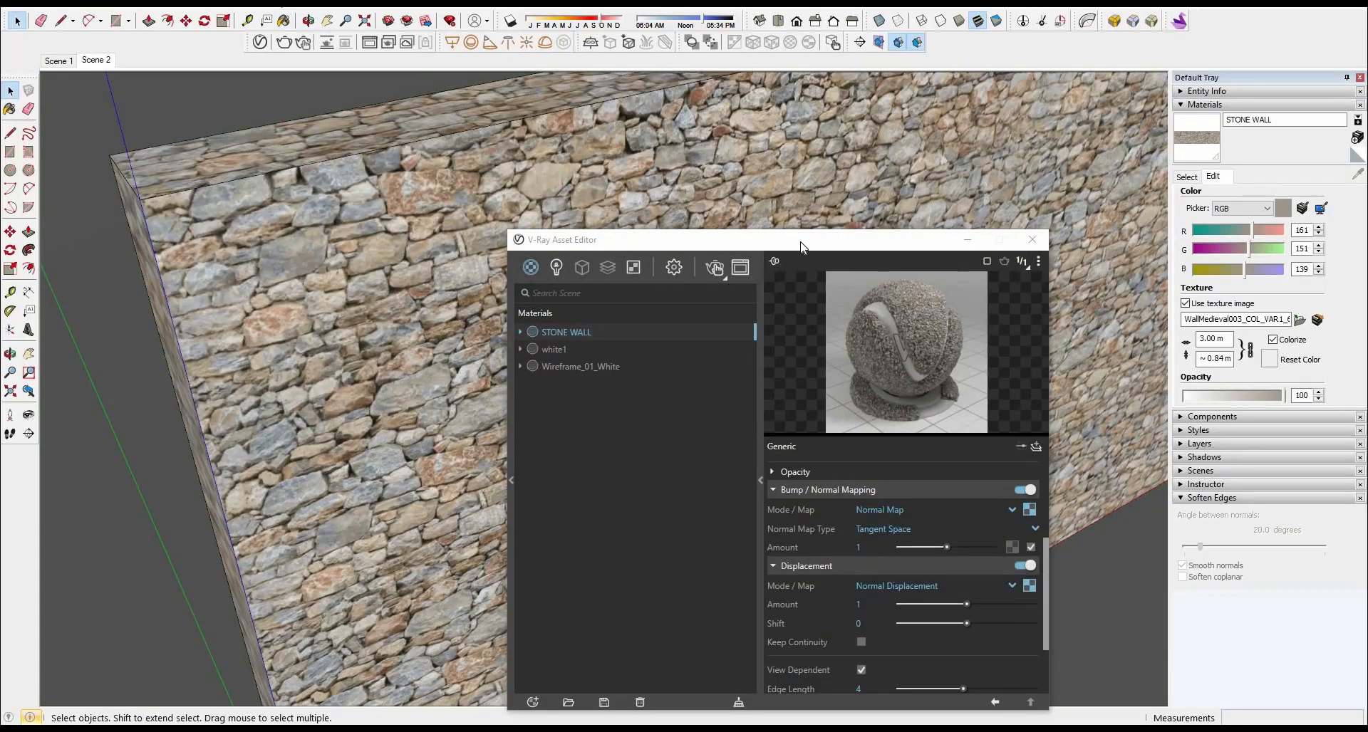
Restart the interactive render and arrange the frame buffer and asset editor windows so the rendered wall is unobstructed
left_click_drag(799, 239, 905, 88)
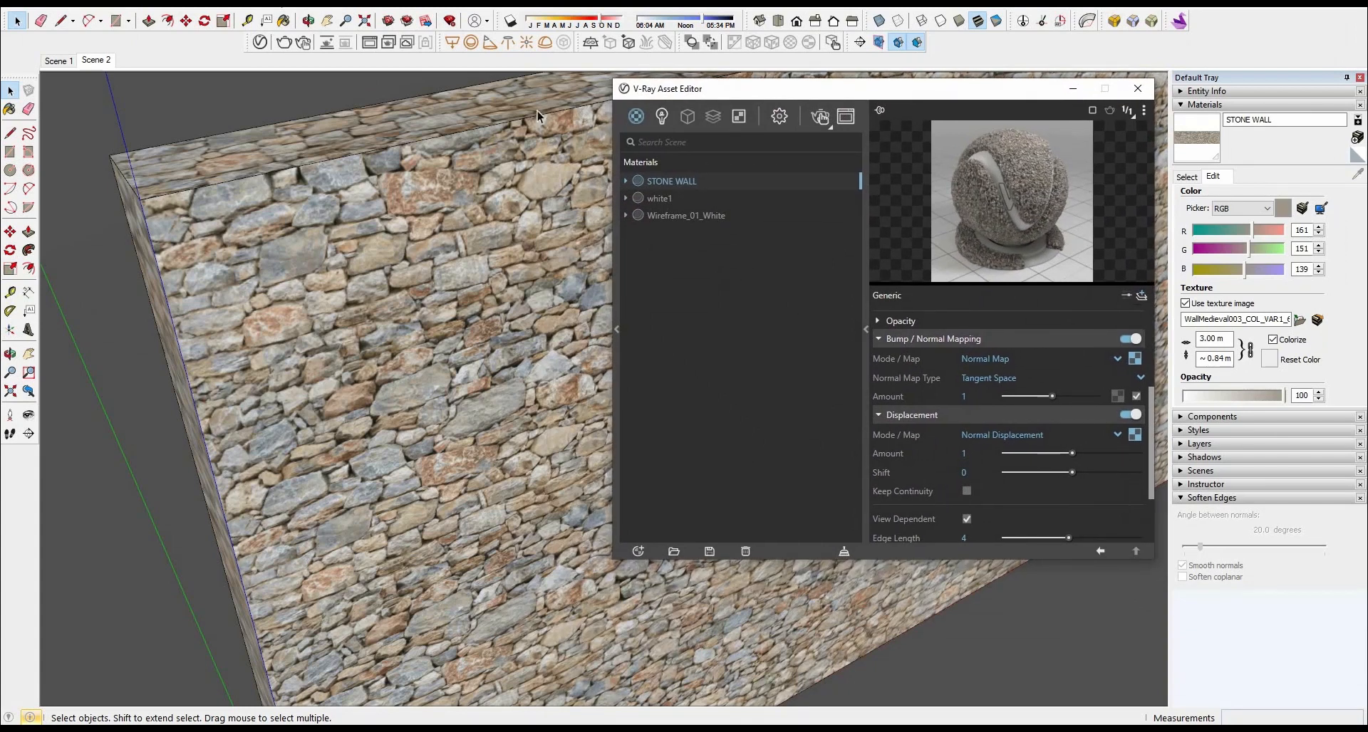
left_click(304, 46)
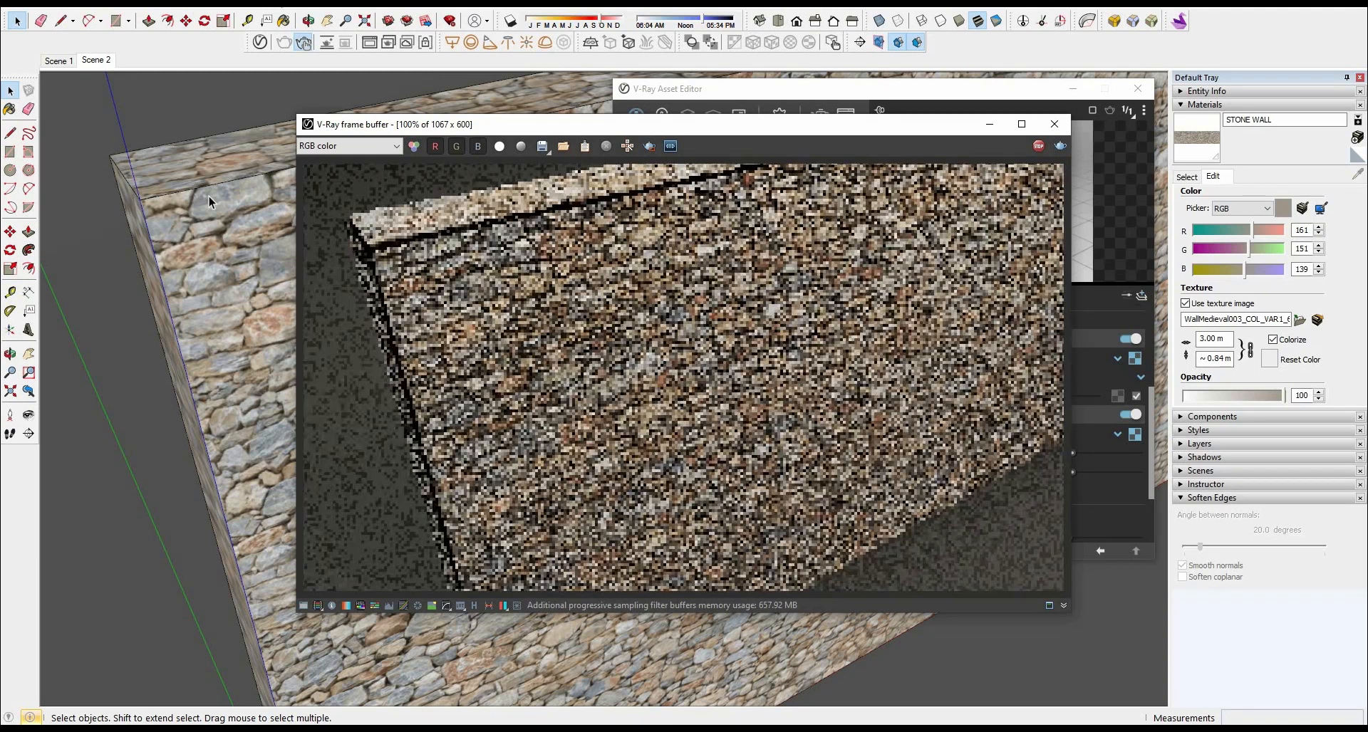
left_click_drag(670, 124, 562, 125)
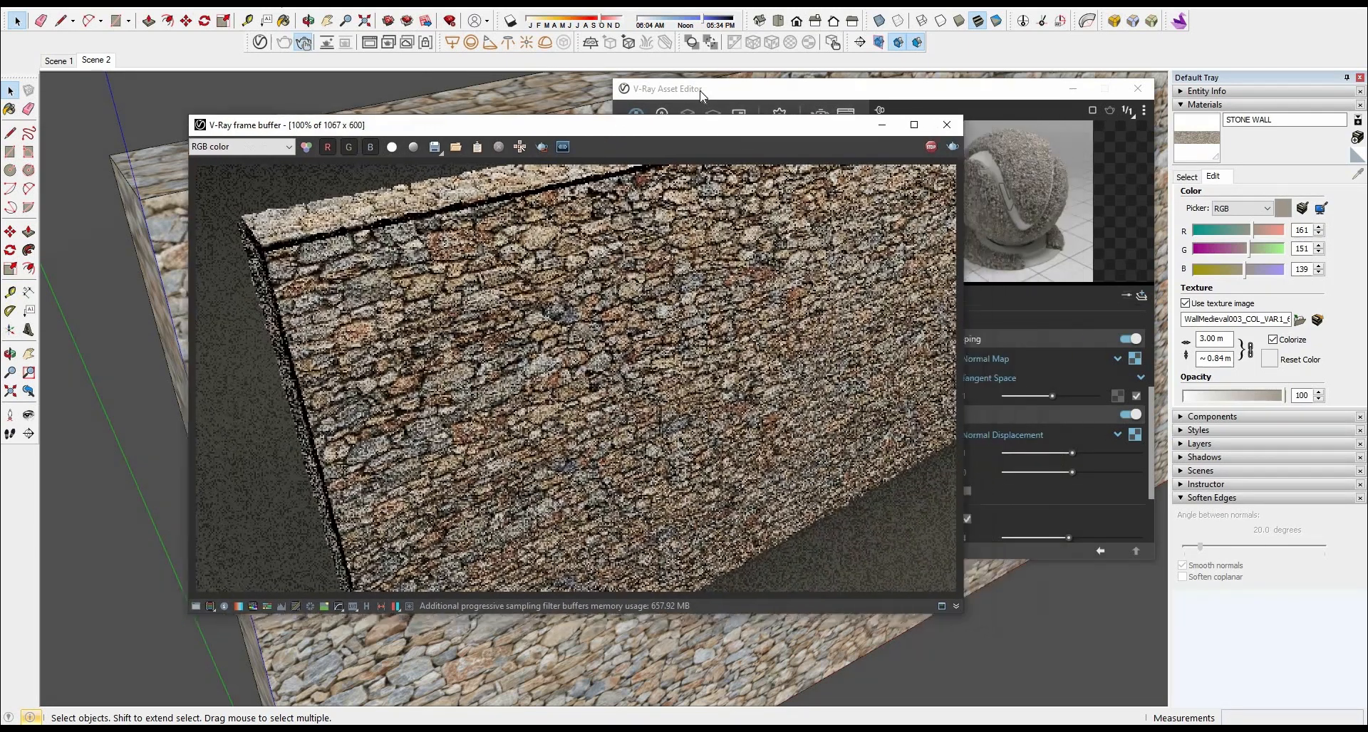
left_click_drag(702, 95, 971, 97)
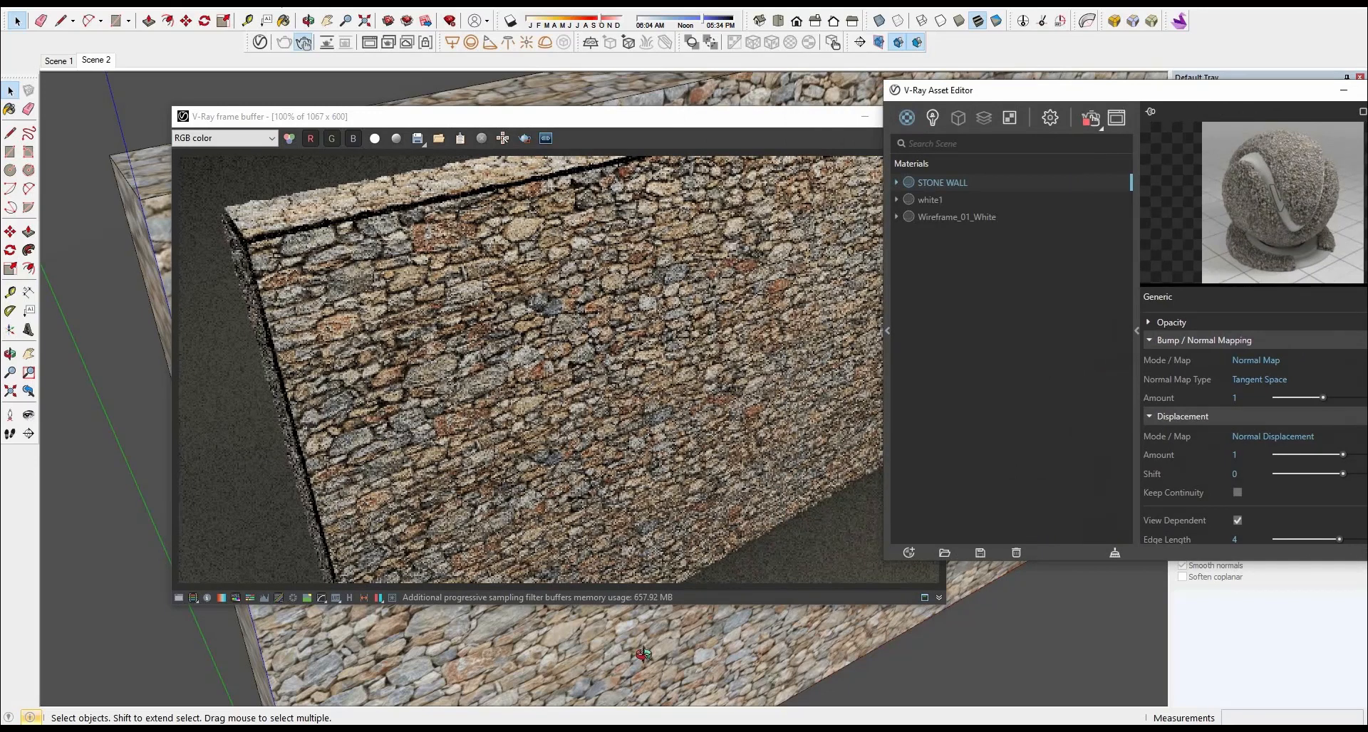
Bring the wall's end corner into view and enable Keep Continuity for the STONE WALL displacement
middle_click_drag(642, 654, 499, 654)
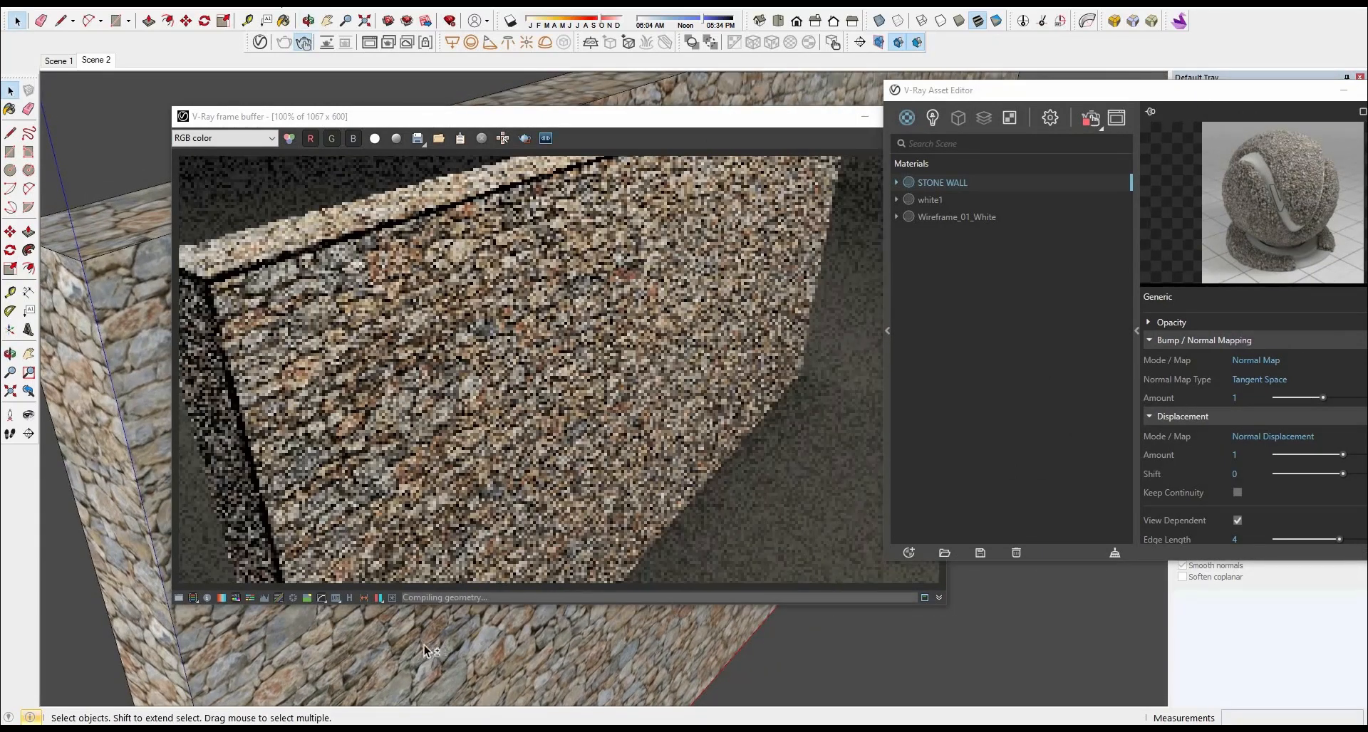
middle_click_drag(681, 616, 425, 620)
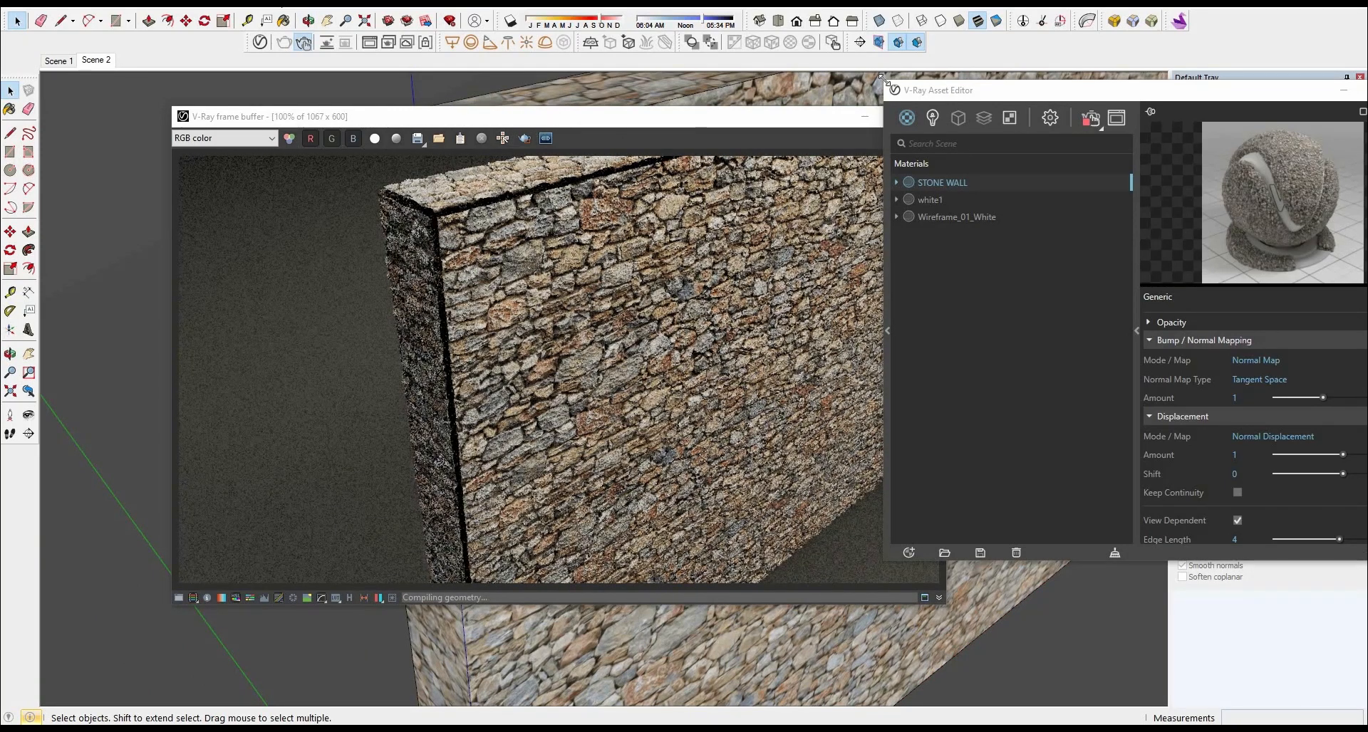
left_click_drag(537, 123, 456, 125)
left_click_drag(948, 95, 752, 109)
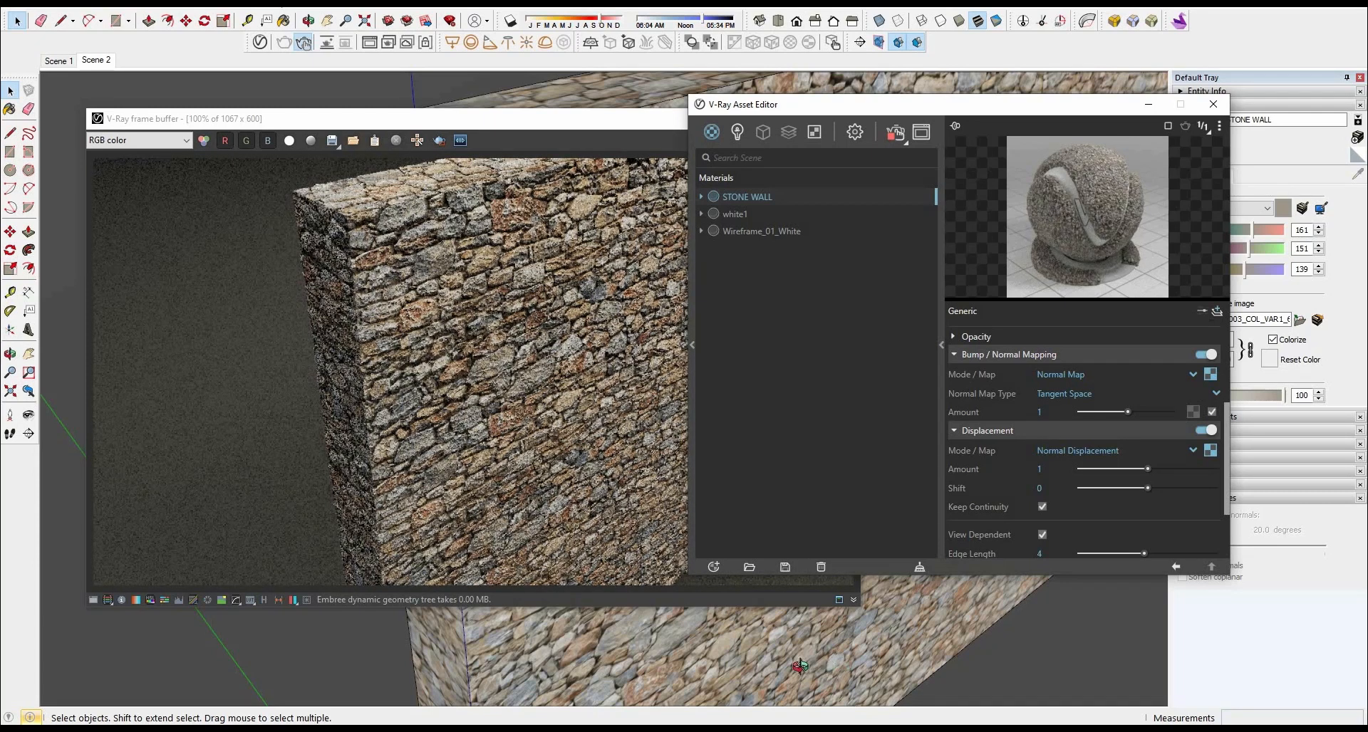
Examine the displaced wall in the interactive render from several angles and return to the Scene 2 view
mouse_move(759, 663)
middle_mouse_down()
mouse_move(886, 631)
mouse_move(857, 617)
mouse_move(869, 624)
middle_mouse_up()
scroll(869, 624, "down", 4)
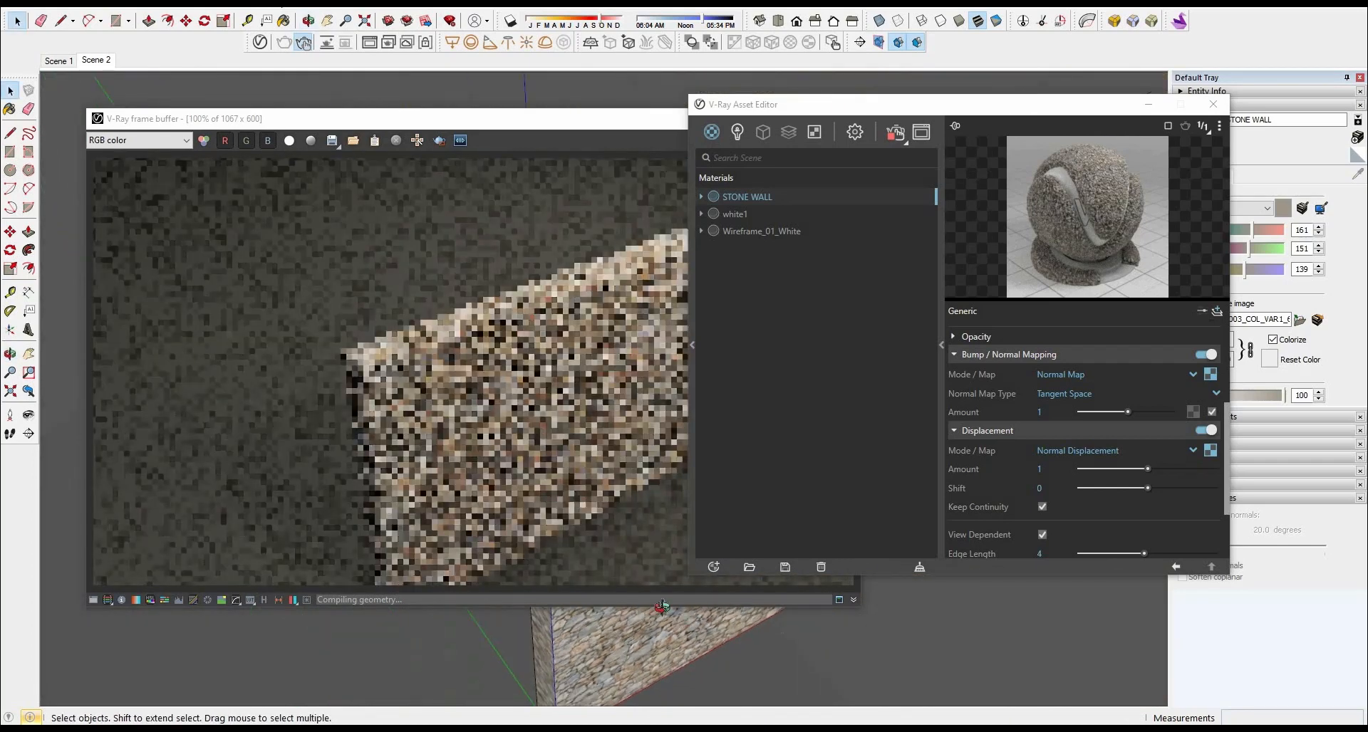
middle_click_drag(666, 617, 456, 588)
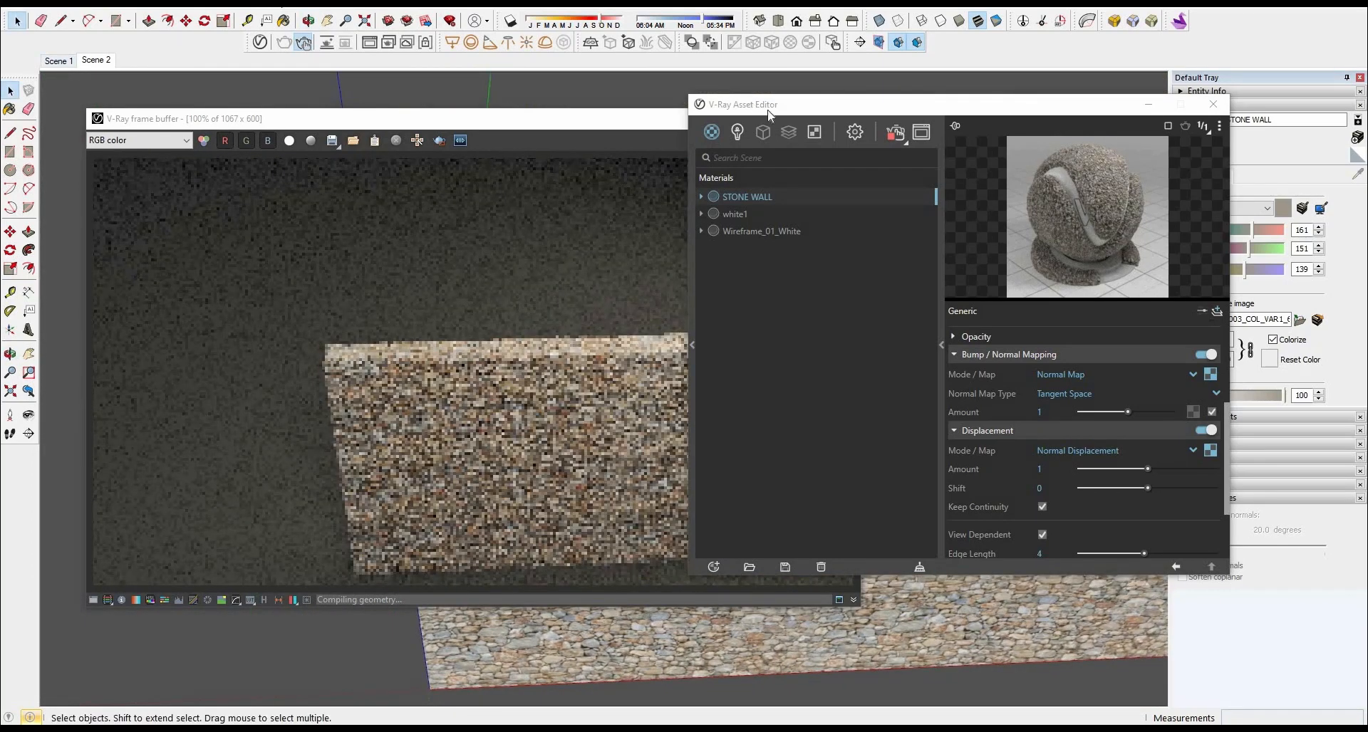
left_click_drag(912, 99, 1113, 129)
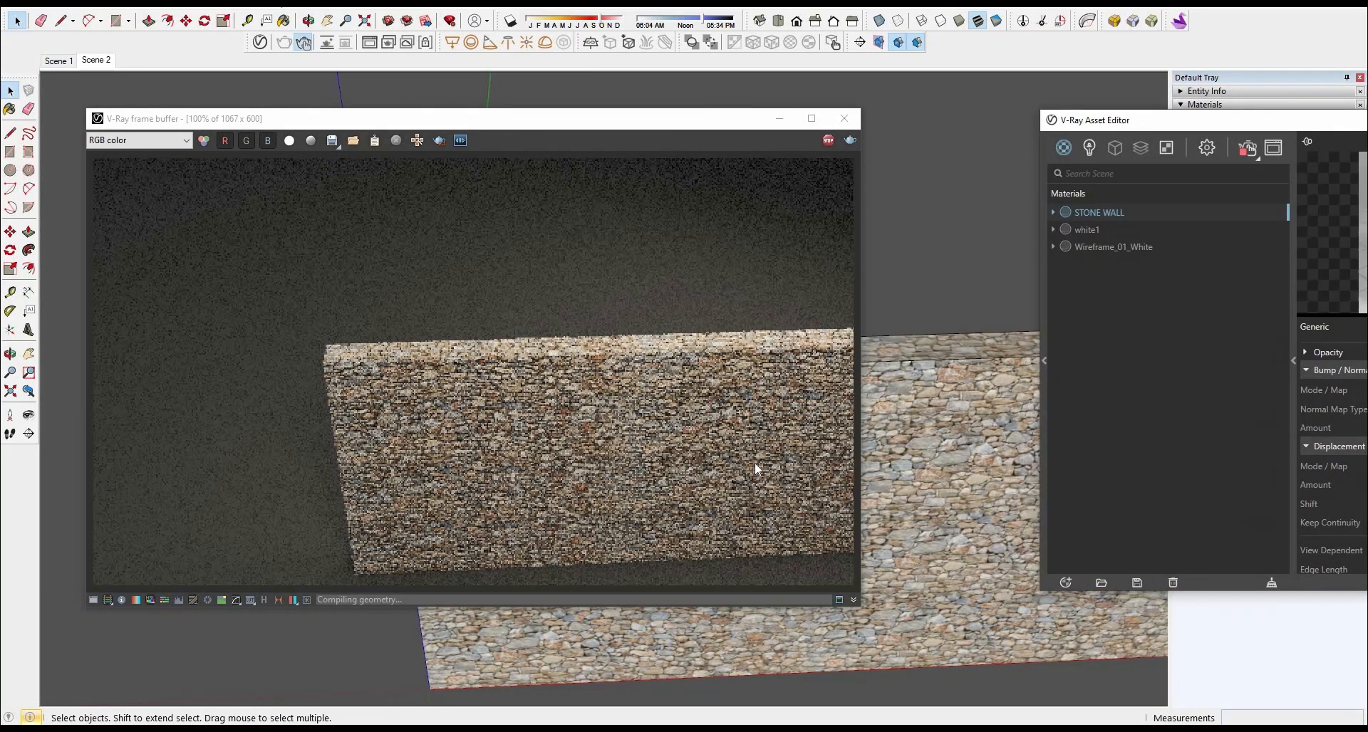
mouse_move(784, 560)
middle_mouse_down()
mouse_move(843, 666)
mouse_move(683, 600)
mouse_move(879, 658)
mouse_move(840, 576)
mouse_move(713, 543)
mouse_move(691, 516)
middle_mouse_up()
scroll(841, 573, "up", 2)
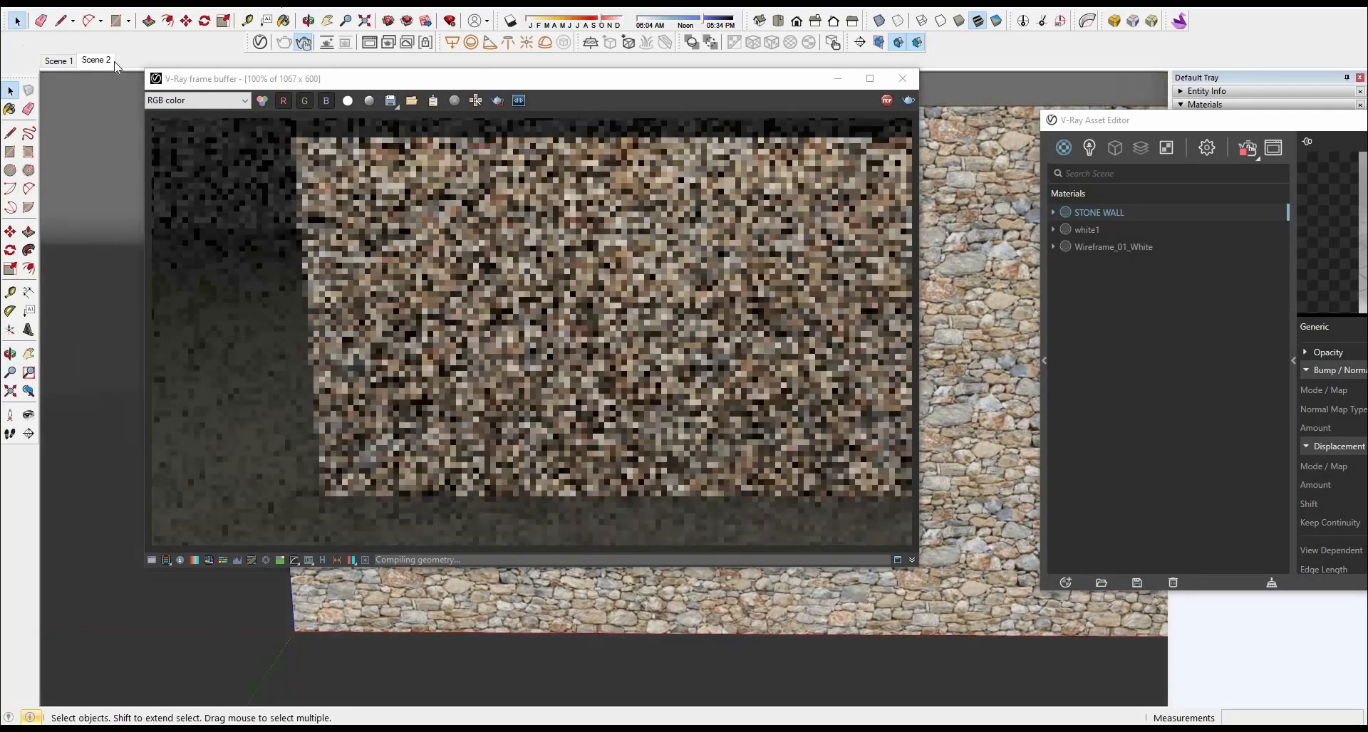
left_click(109, 62)
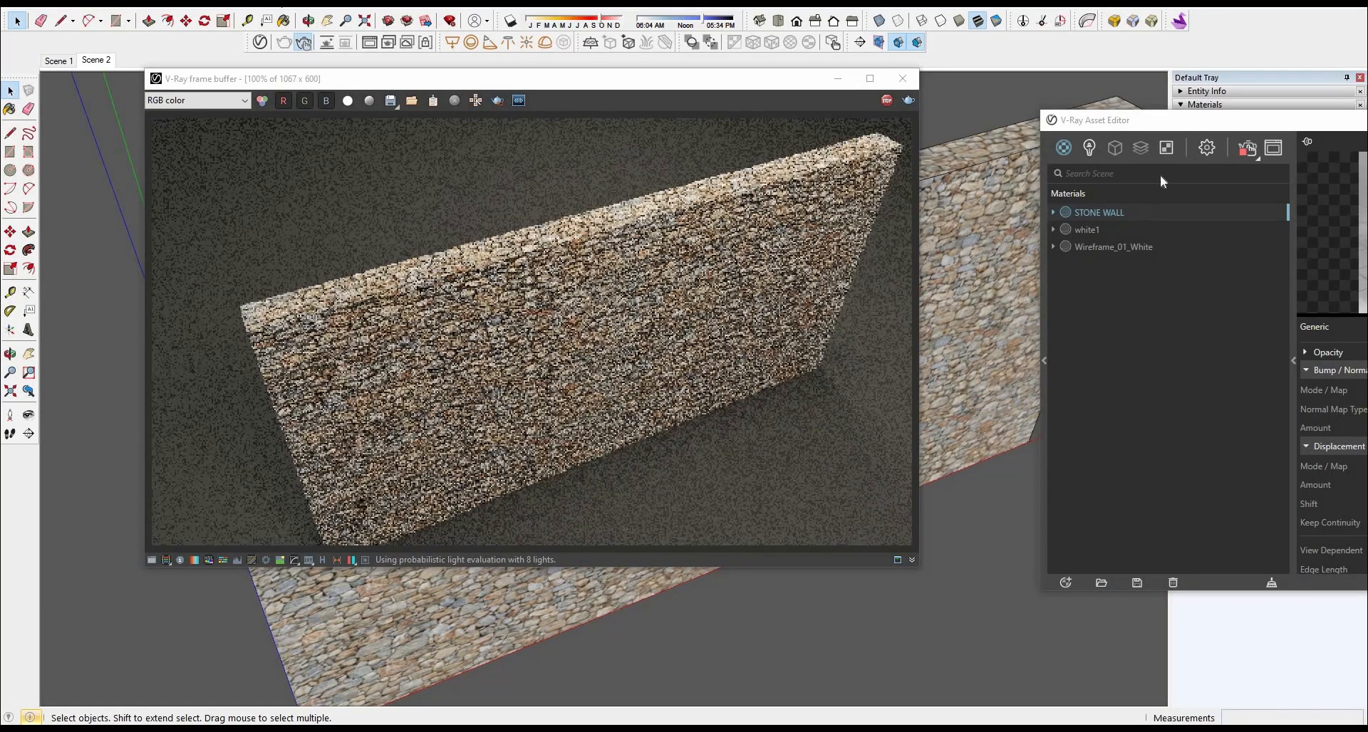
Set the STONE WALL displacement amount to 3 and uncover the interactive render
left_click_drag(1041, 111, 839, 83)
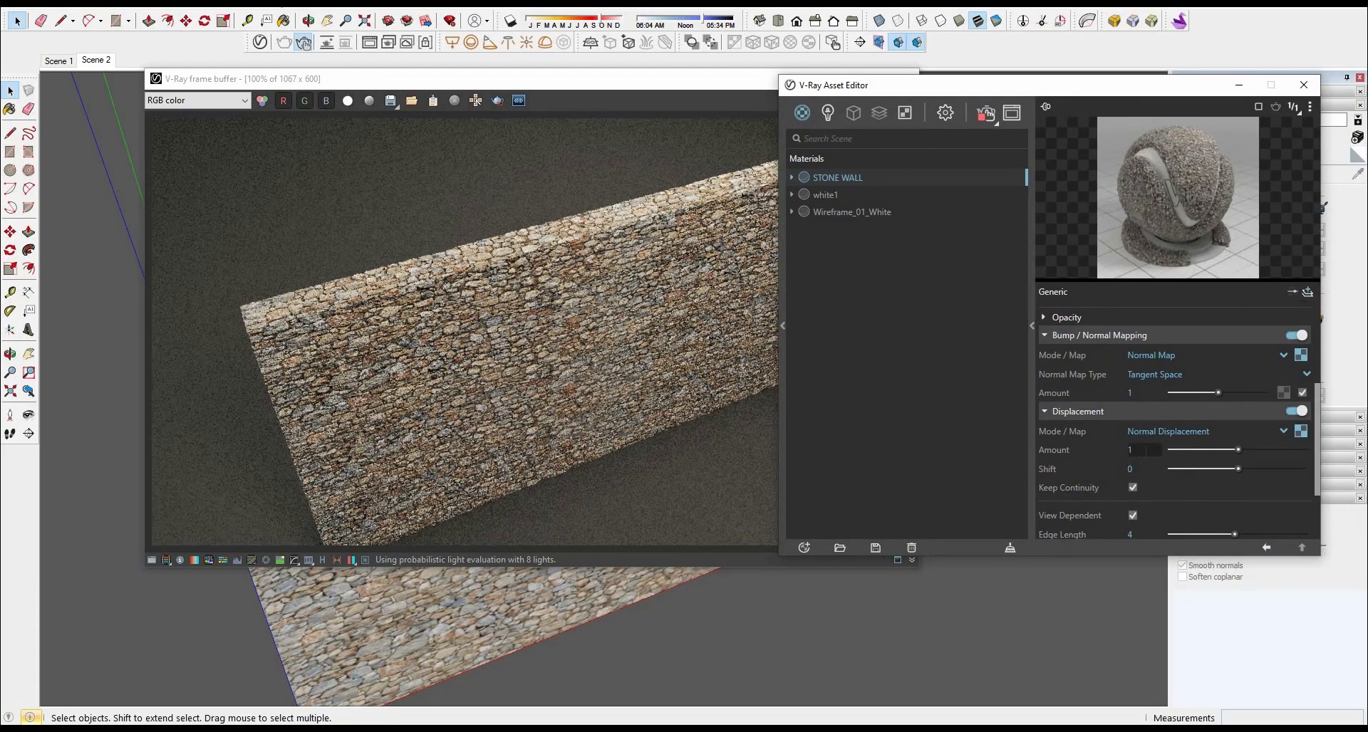
double_click(1149, 449)
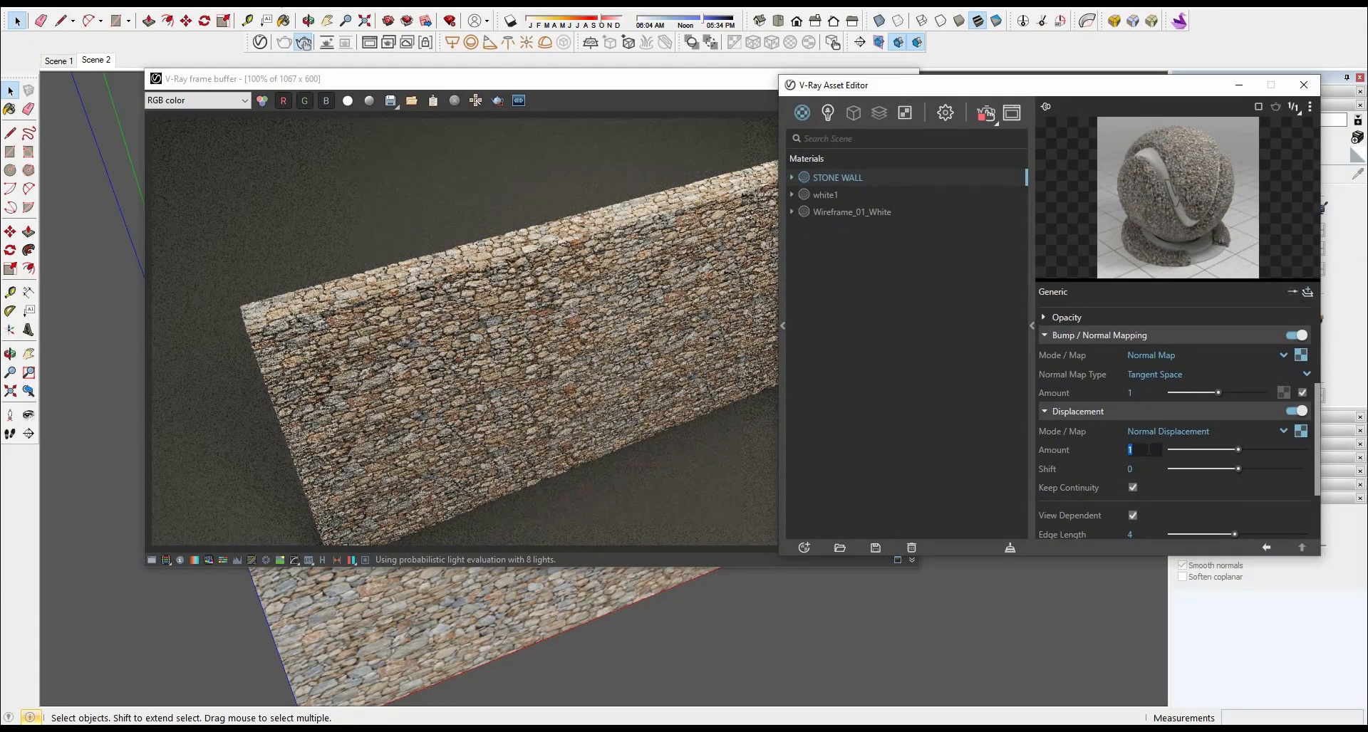
type("3")
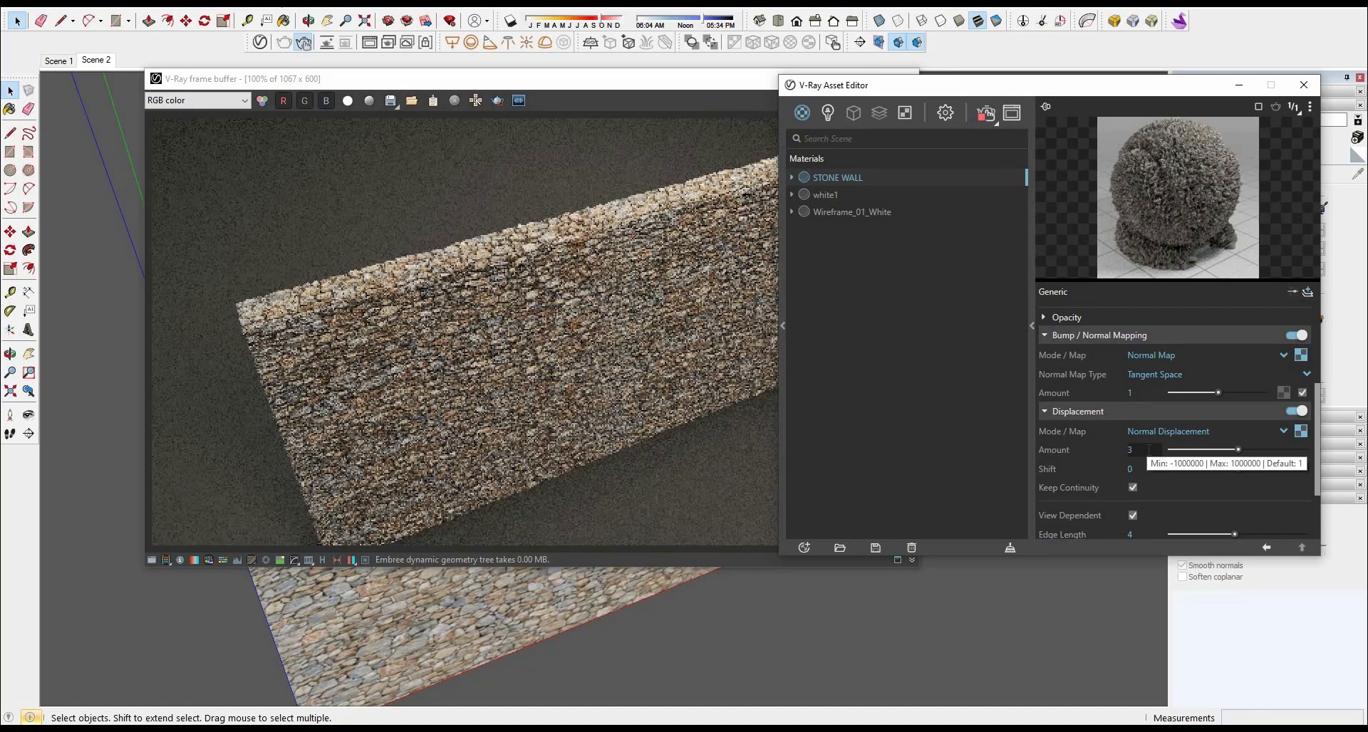
left_click_drag(946, 86, 1117, 94)
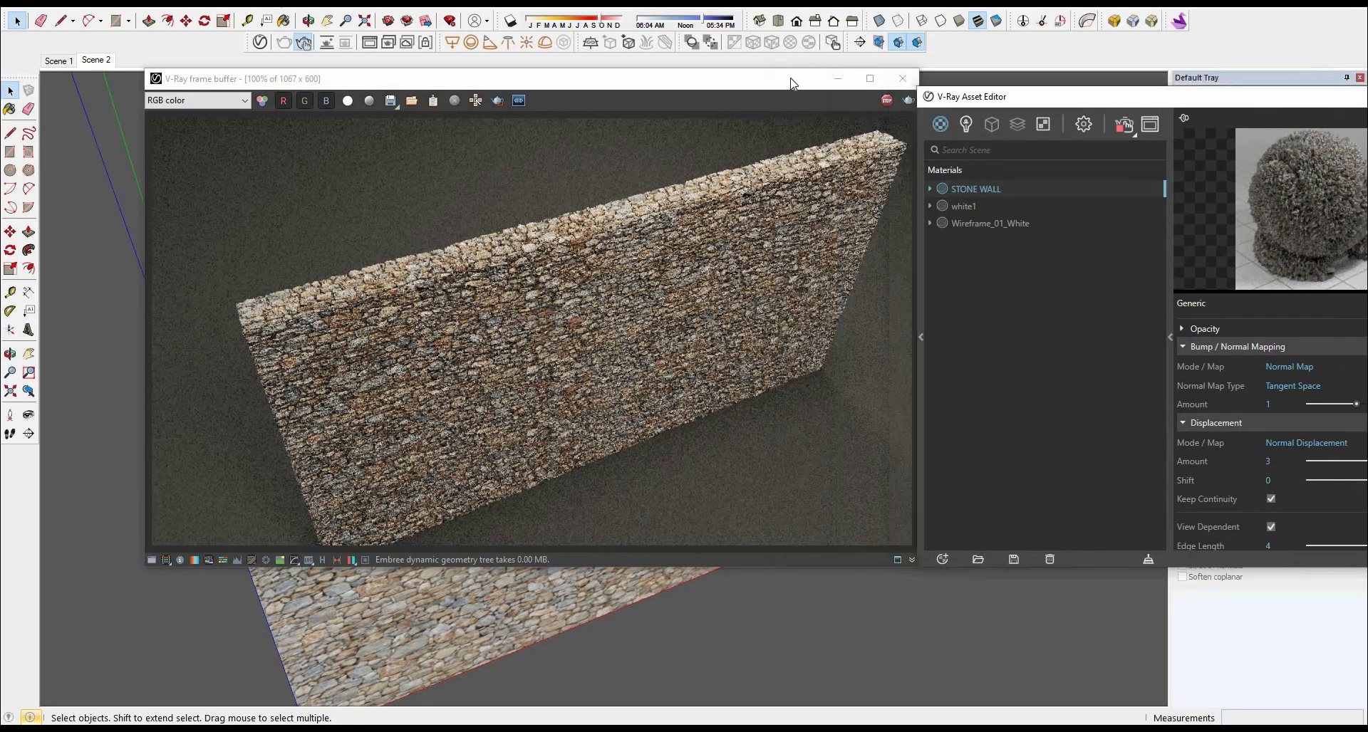
mouse_move(729, 81)
left_mouse_down()
mouse_move(706, 83)
mouse_move(722, 79)
left_mouse_up()
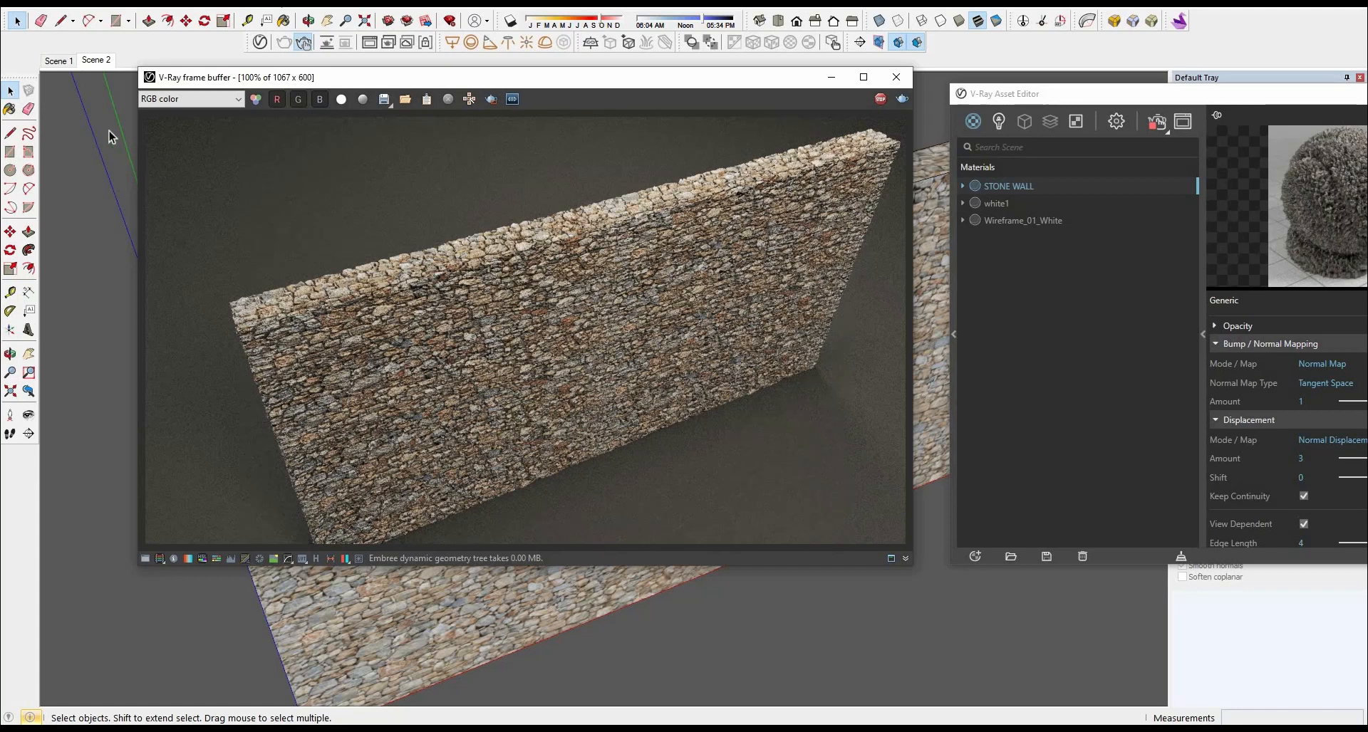
Examine the stone relief in close-up along the wall's edge and front, and switch to the Scene 1 view
mouse_move(398, 676)
middle_mouse_down()
mouse_move(327, 672)
mouse_move(346, 619)
mouse_move(365, 609)
middle_mouse_up()
scroll(364, 609, "up", 4)
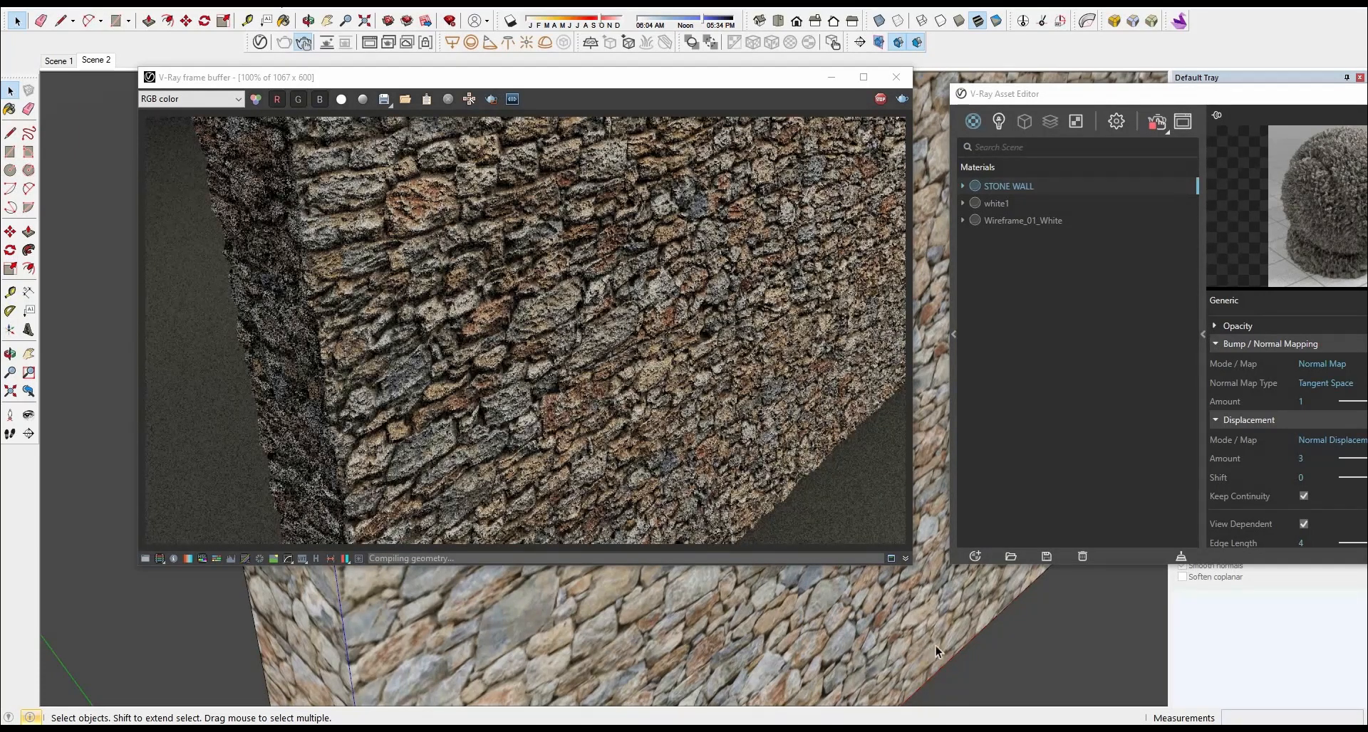
mouse_move(958, 648)
middle_mouse_down()
mouse_move(840, 634)
mouse_move(636, 530)
middle_mouse_up()
left_click(95, 61)
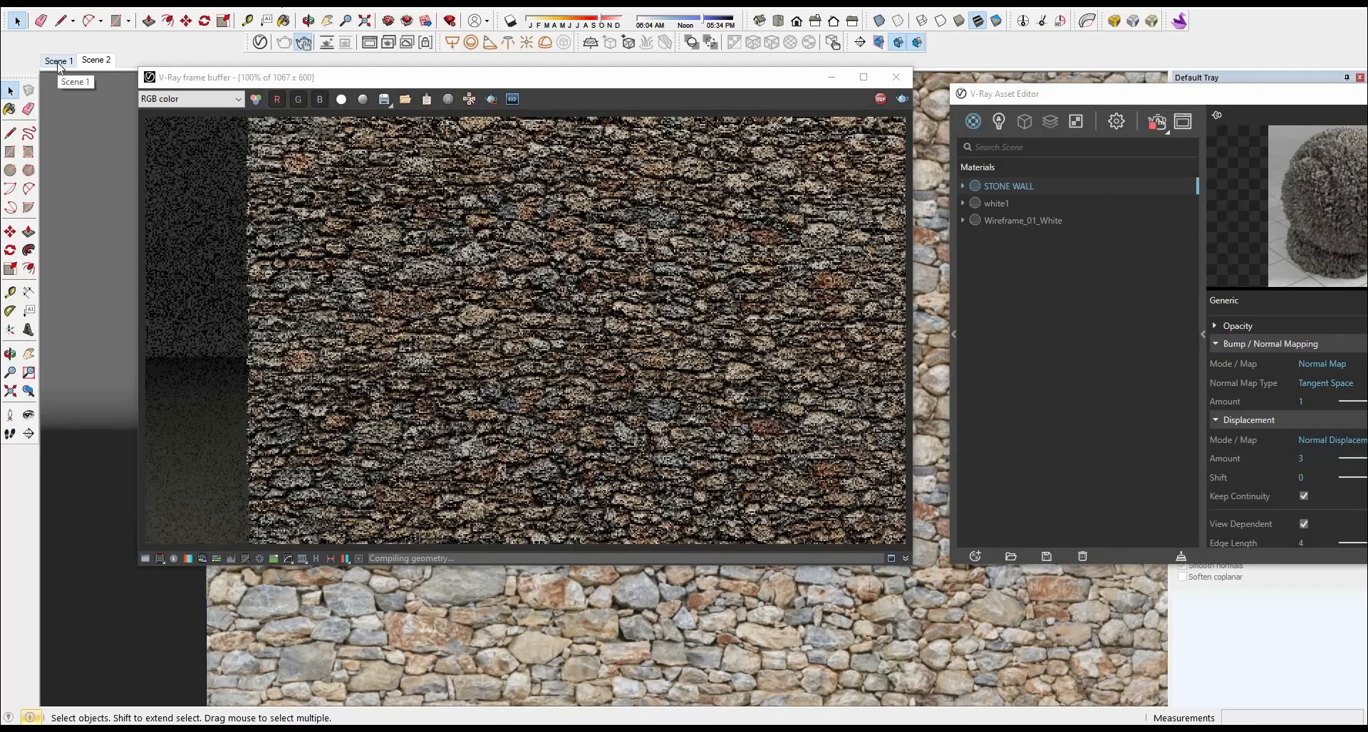
left_click(57, 61)
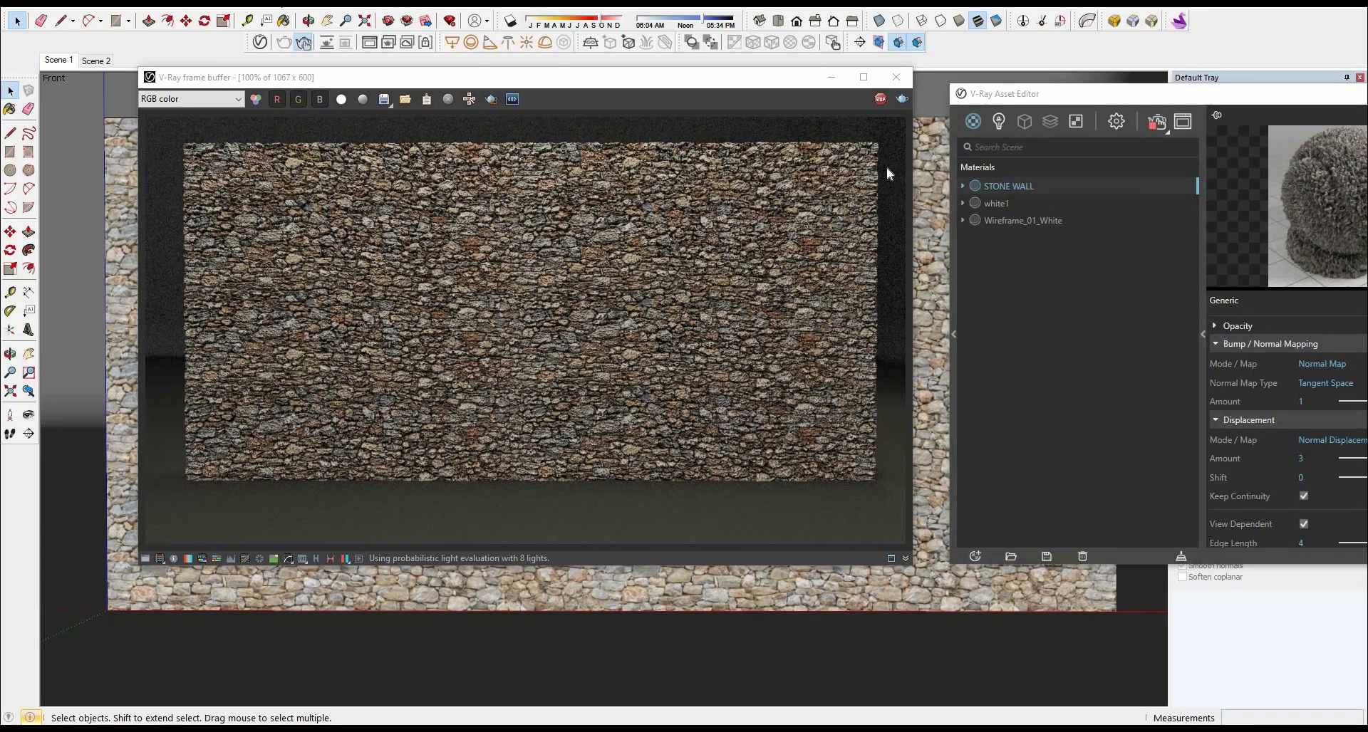
Stop the interactive render and turn off Interactive mode in the V-Ray render settings
left_click(882, 101)
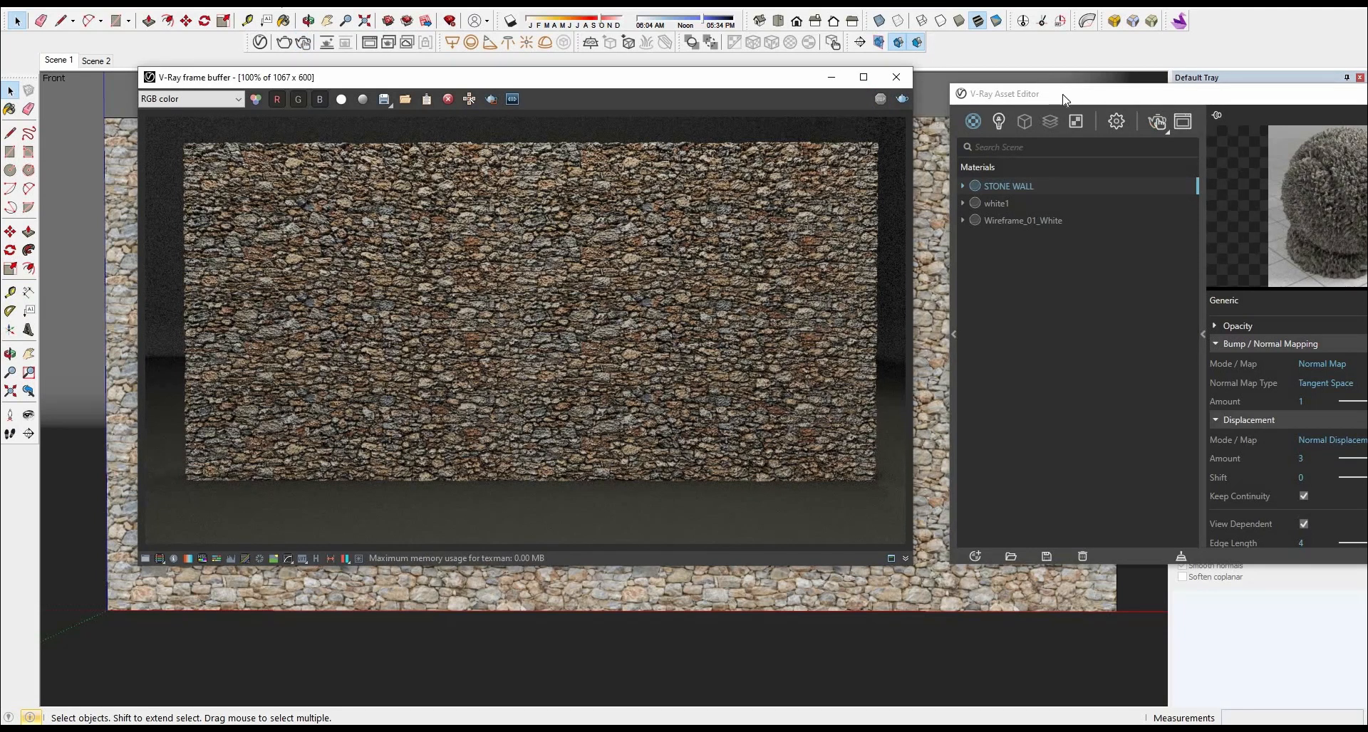
left_click_drag(1123, 94, 983, 101)
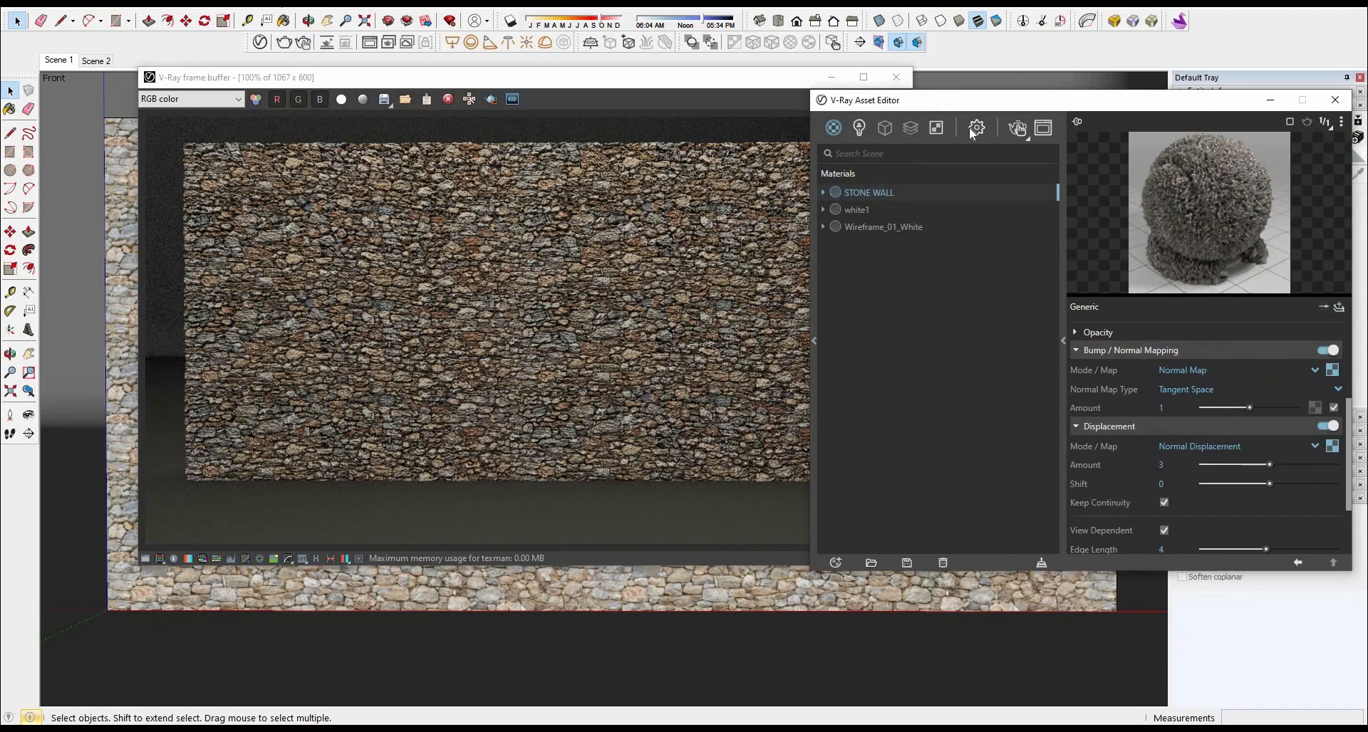
left_click(975, 129)
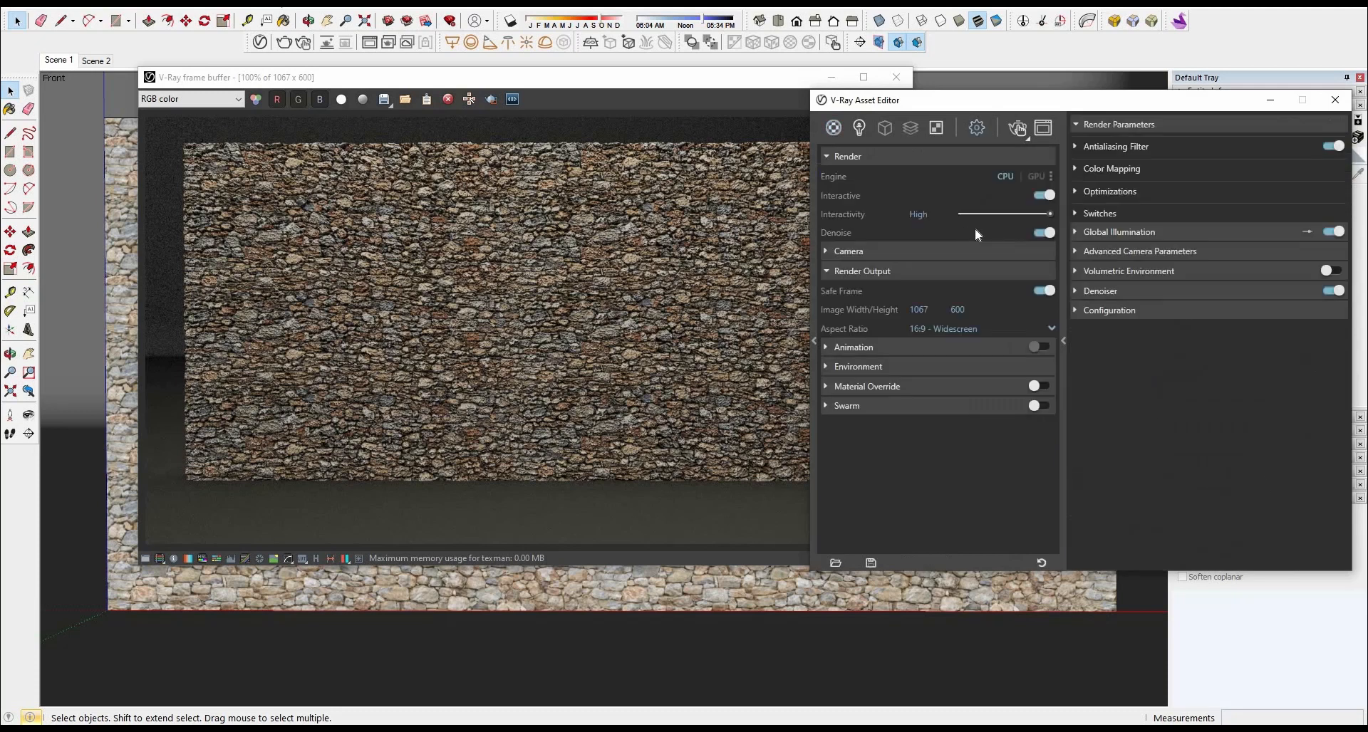
left_click(1042, 196)
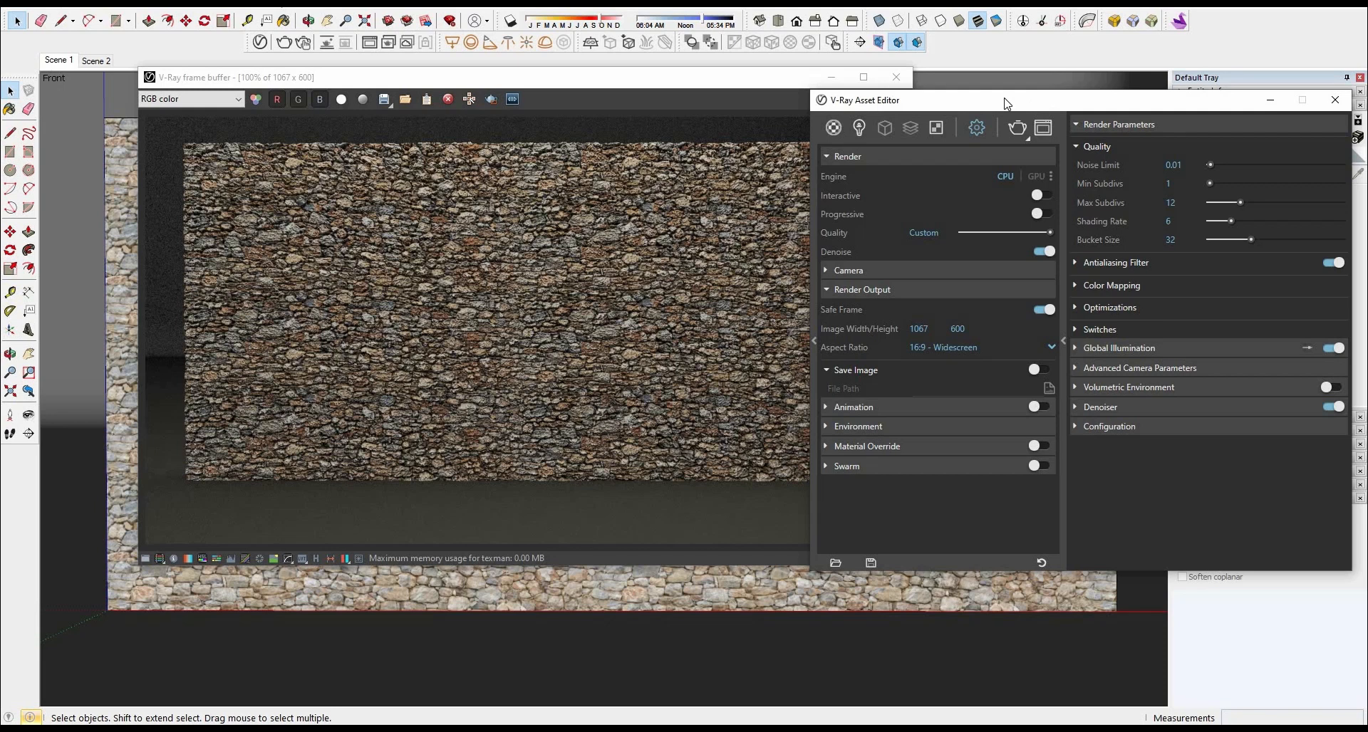
Shift the front view of the wall slightly, close the asset editor and start a non-interactive V-Ray render
mouse_move(701, 605)
middle_mouse_down("shift")
mouse_move(688, 641)
mouse_move(681, 628)
middle_mouse_up("shift")
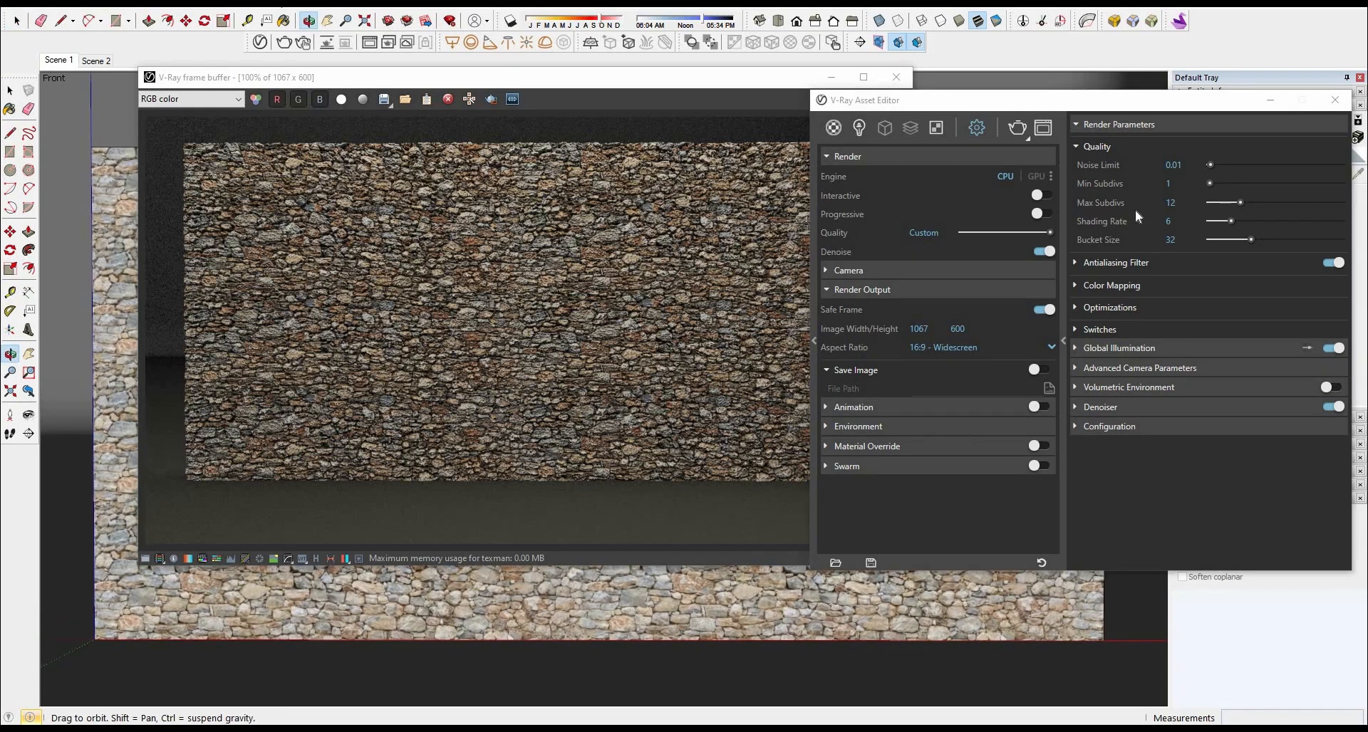
left_click(1335, 100)
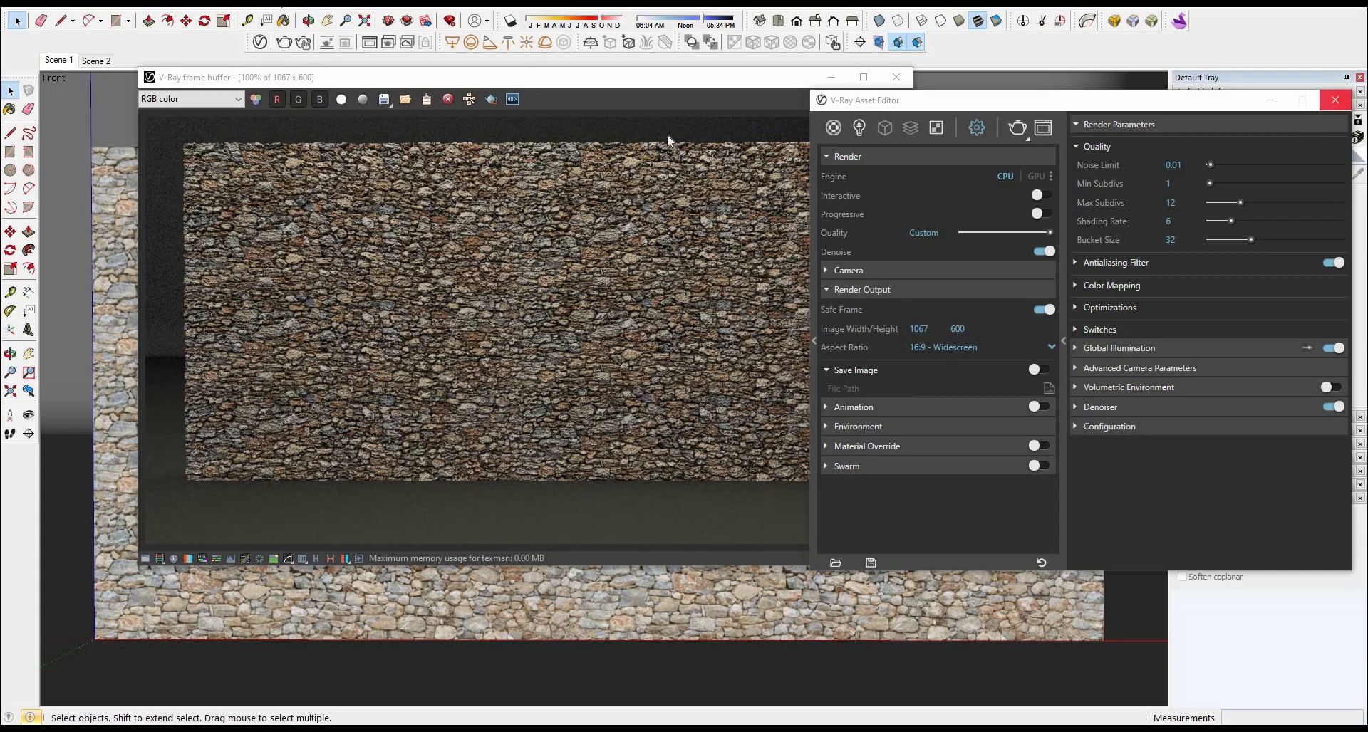
left_click(303, 42)
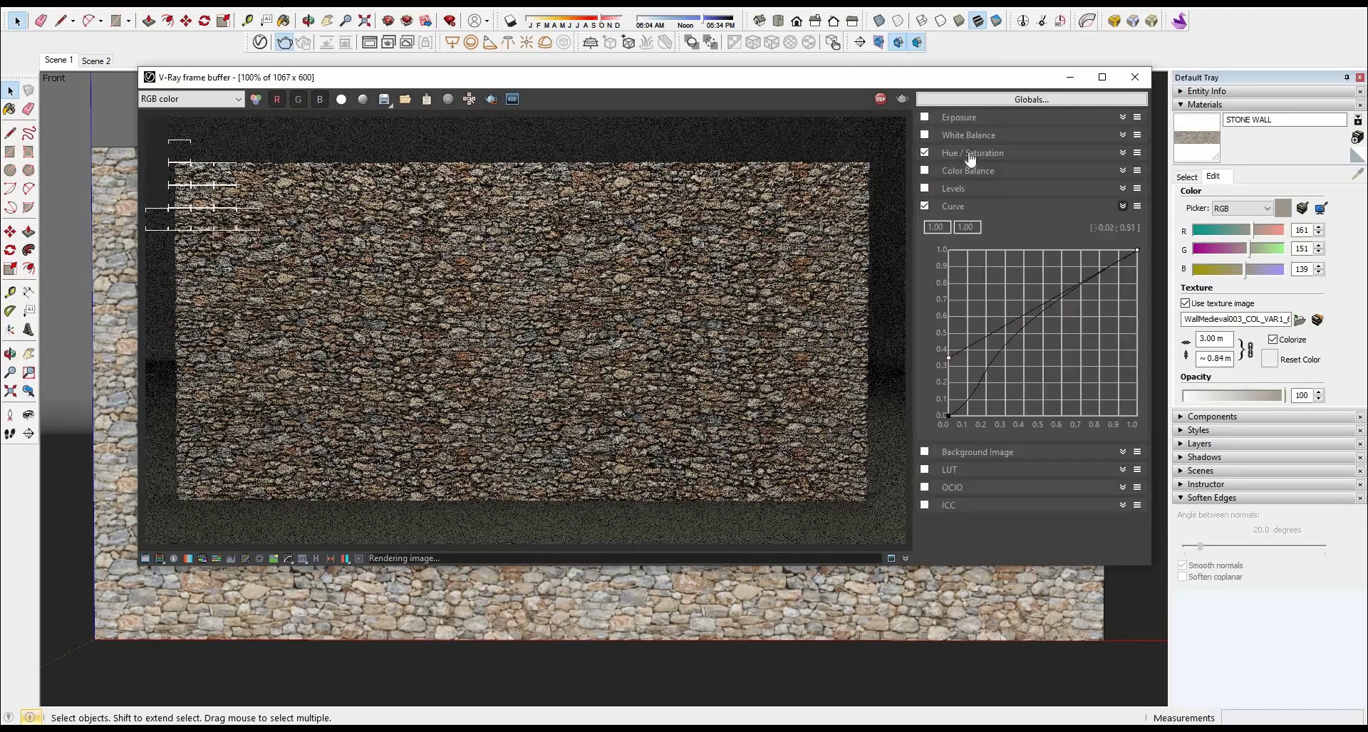
Enable the Exposure correction in the frame buffer and set Exposure to 0.44 and Highlight Burn to 0.77
left_click(925, 117)
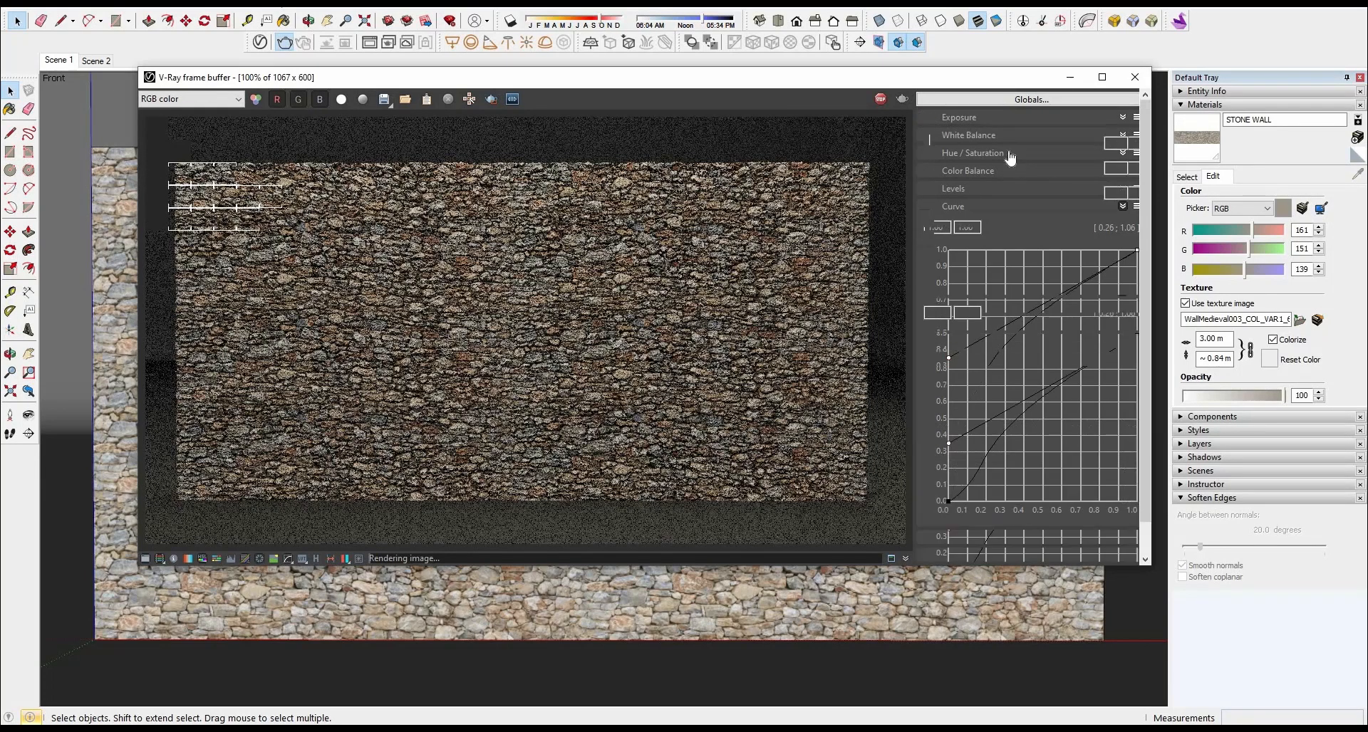
left_click_drag(1013, 148, 1023, 151)
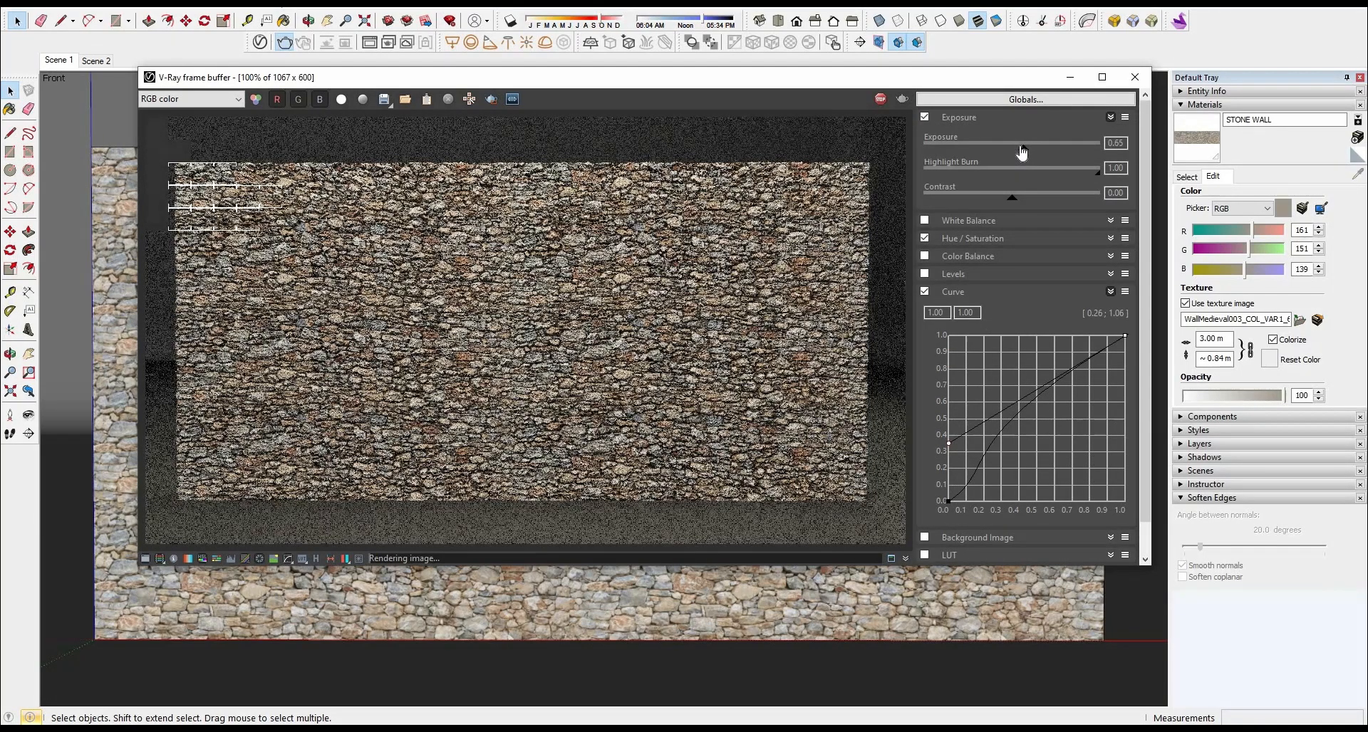
left_click(1060, 172)
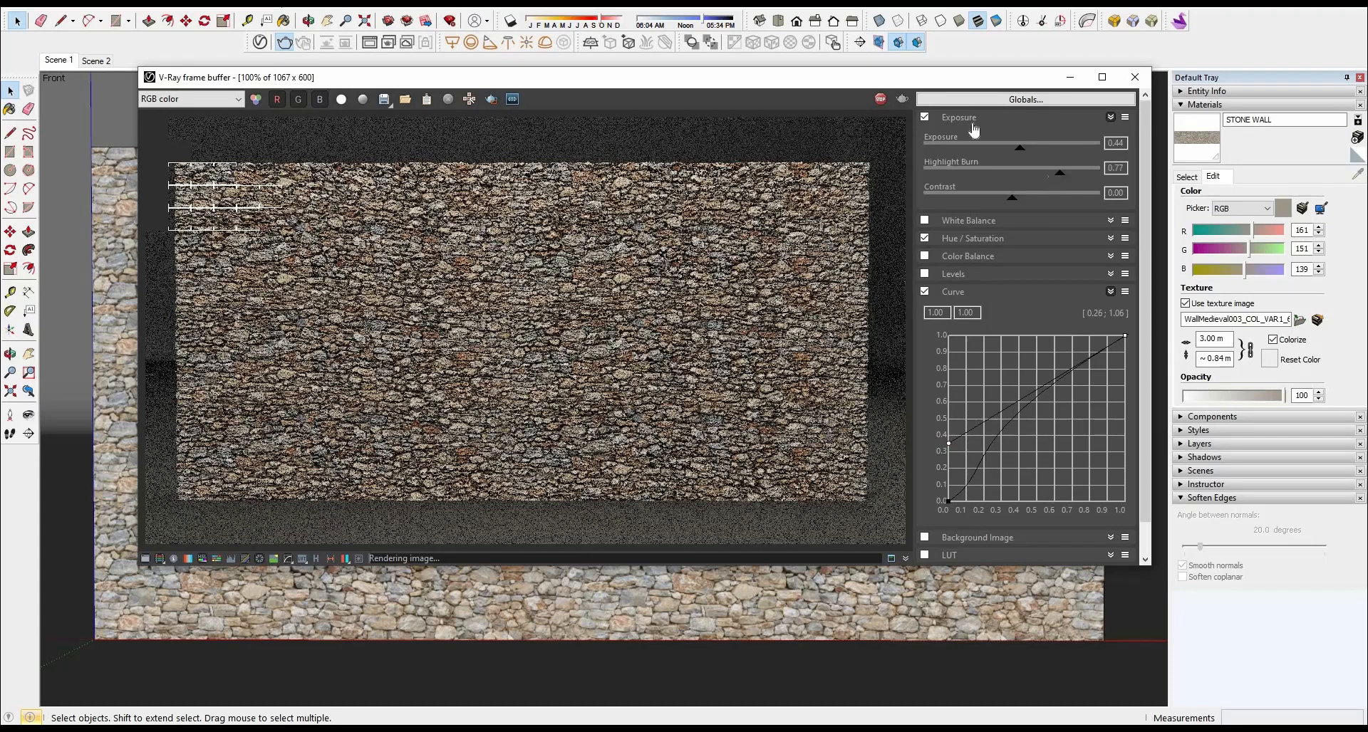
left_click_drag(874, 79, 850, 86)
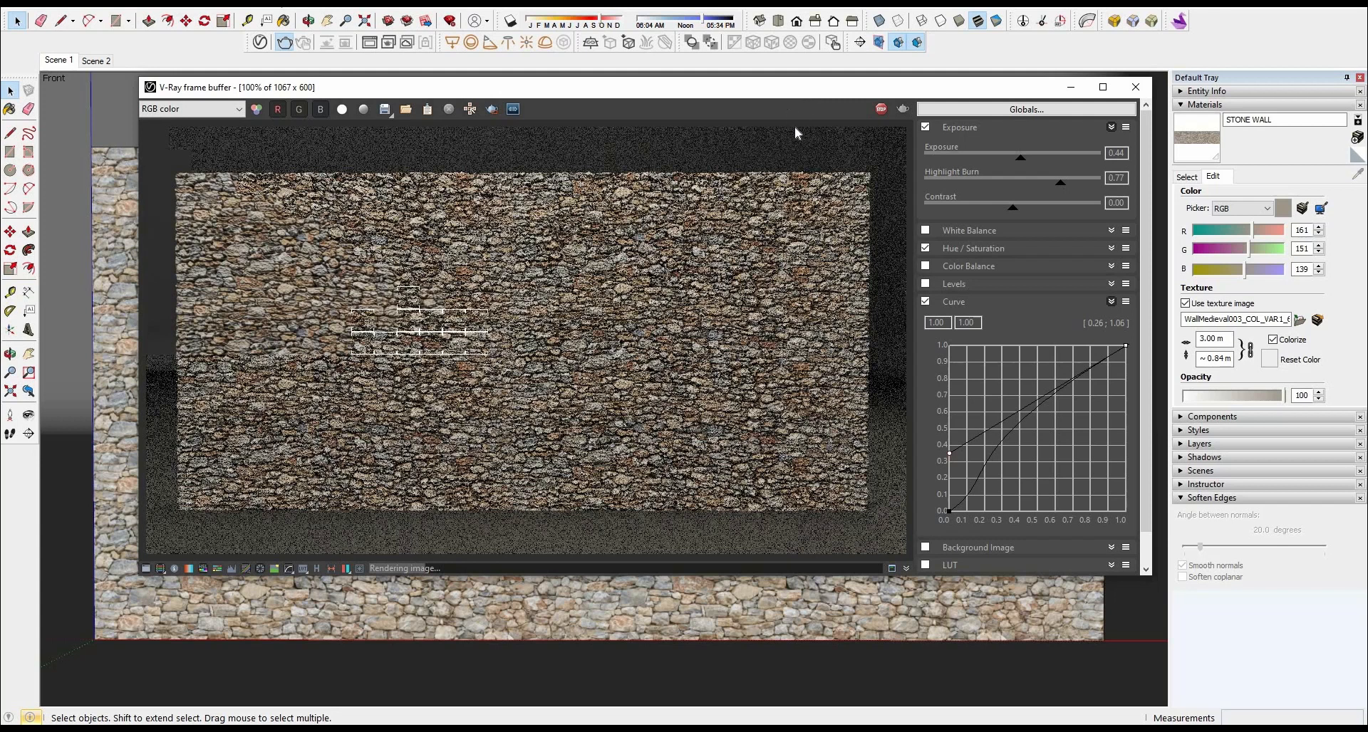
Stop the front-view render, switch to the Scene 2 view and start a new V-Ray render of the wall
left_click(881, 110)
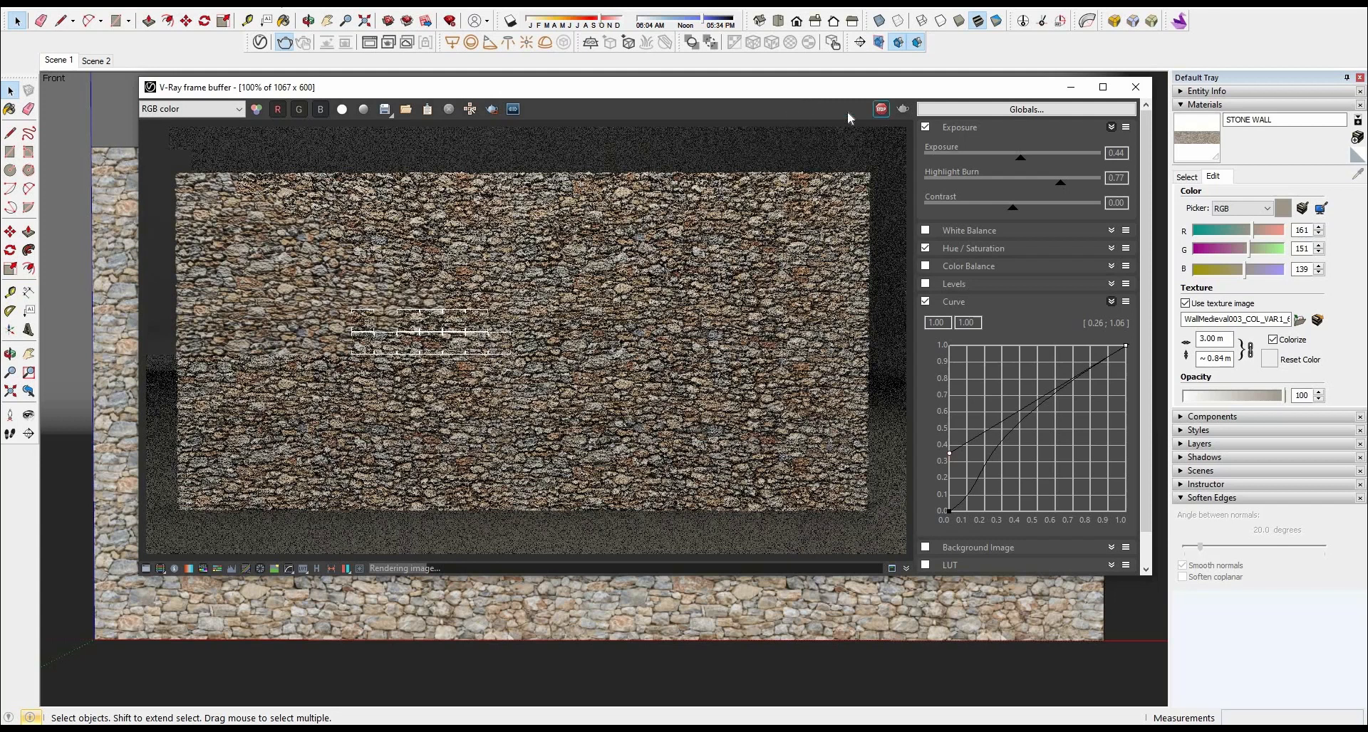
left_click(90, 61)
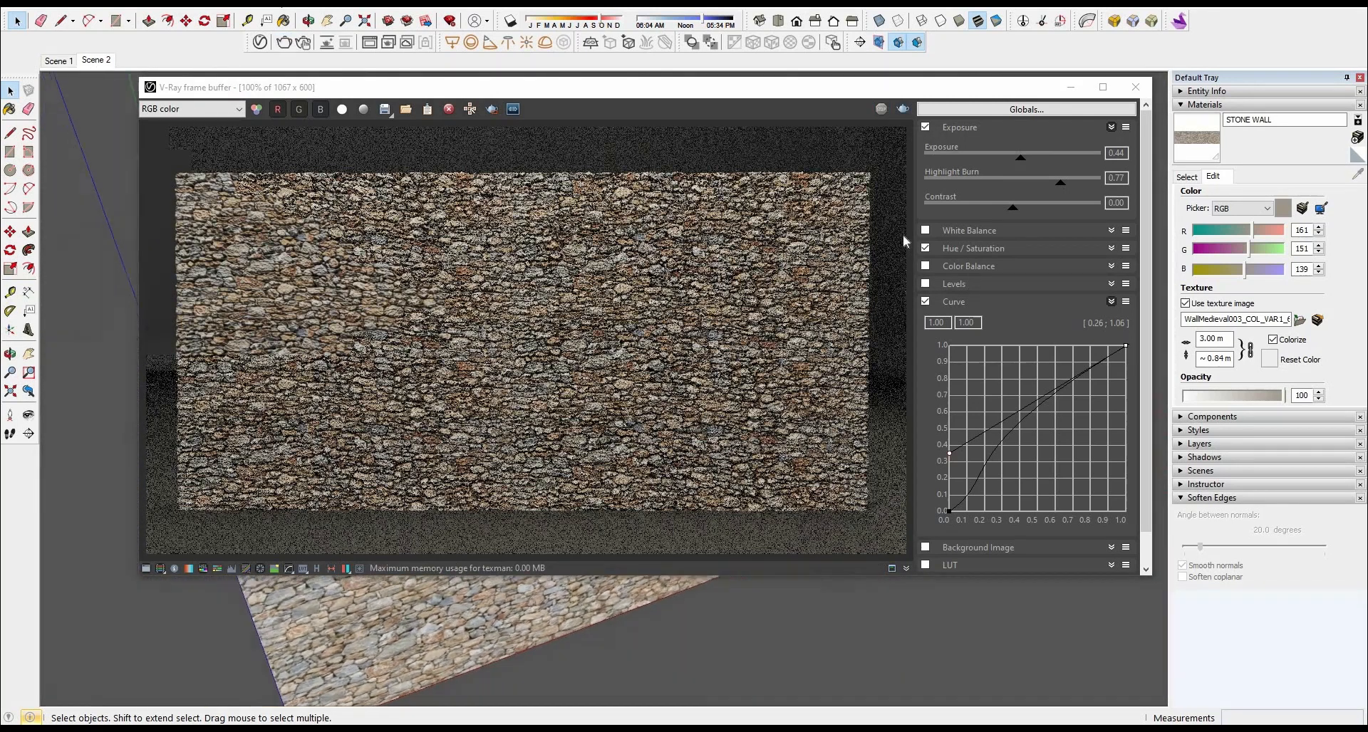
left_click(903, 109)
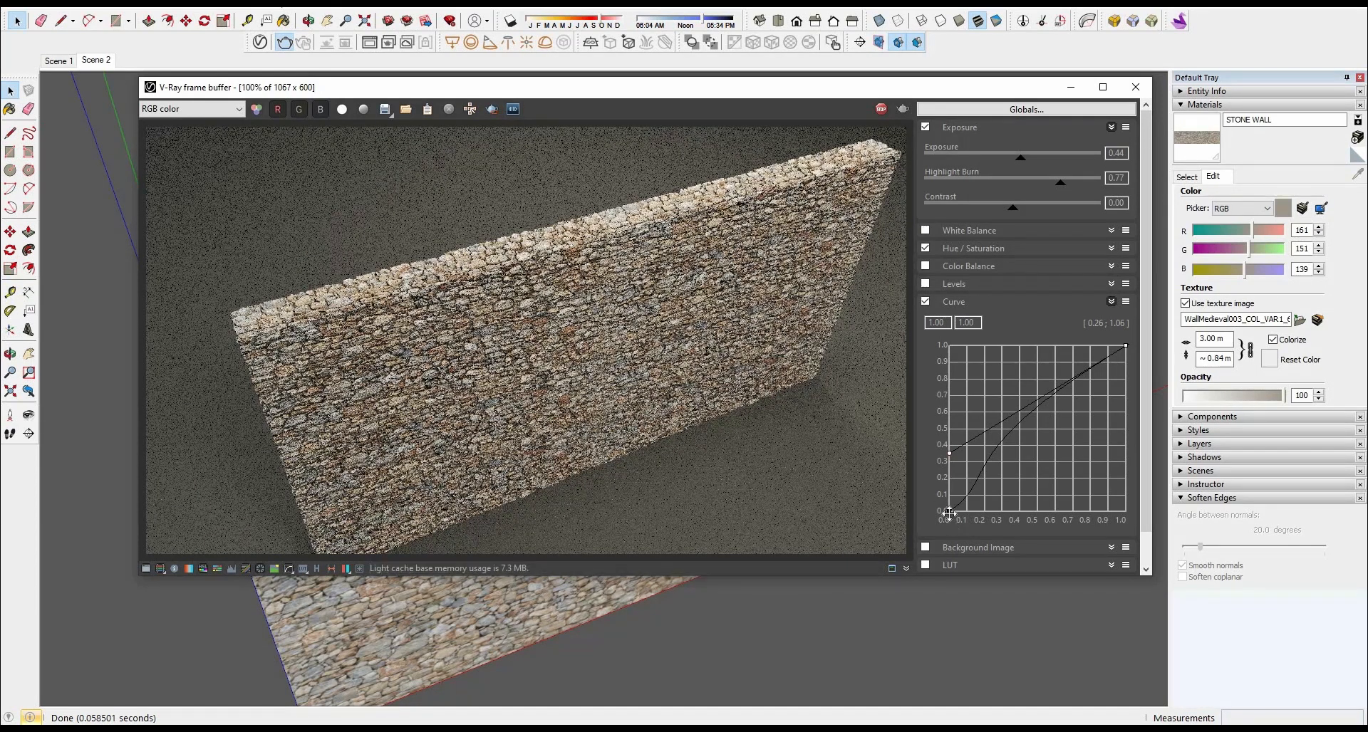
Reshape the Curve correction's dark end by pulling the black point's tangent handle to about 0.3 across and 0.2 up
left_click_drag(995, 476, 1003, 478)
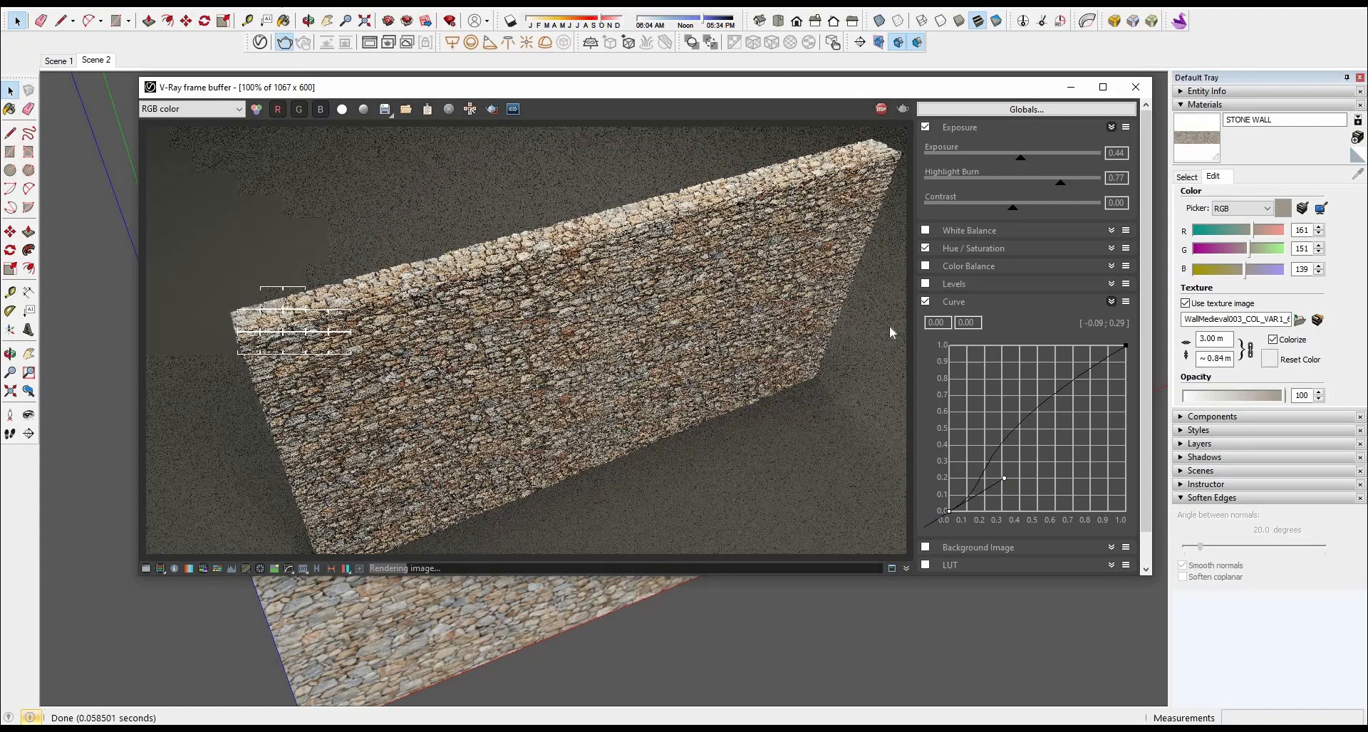